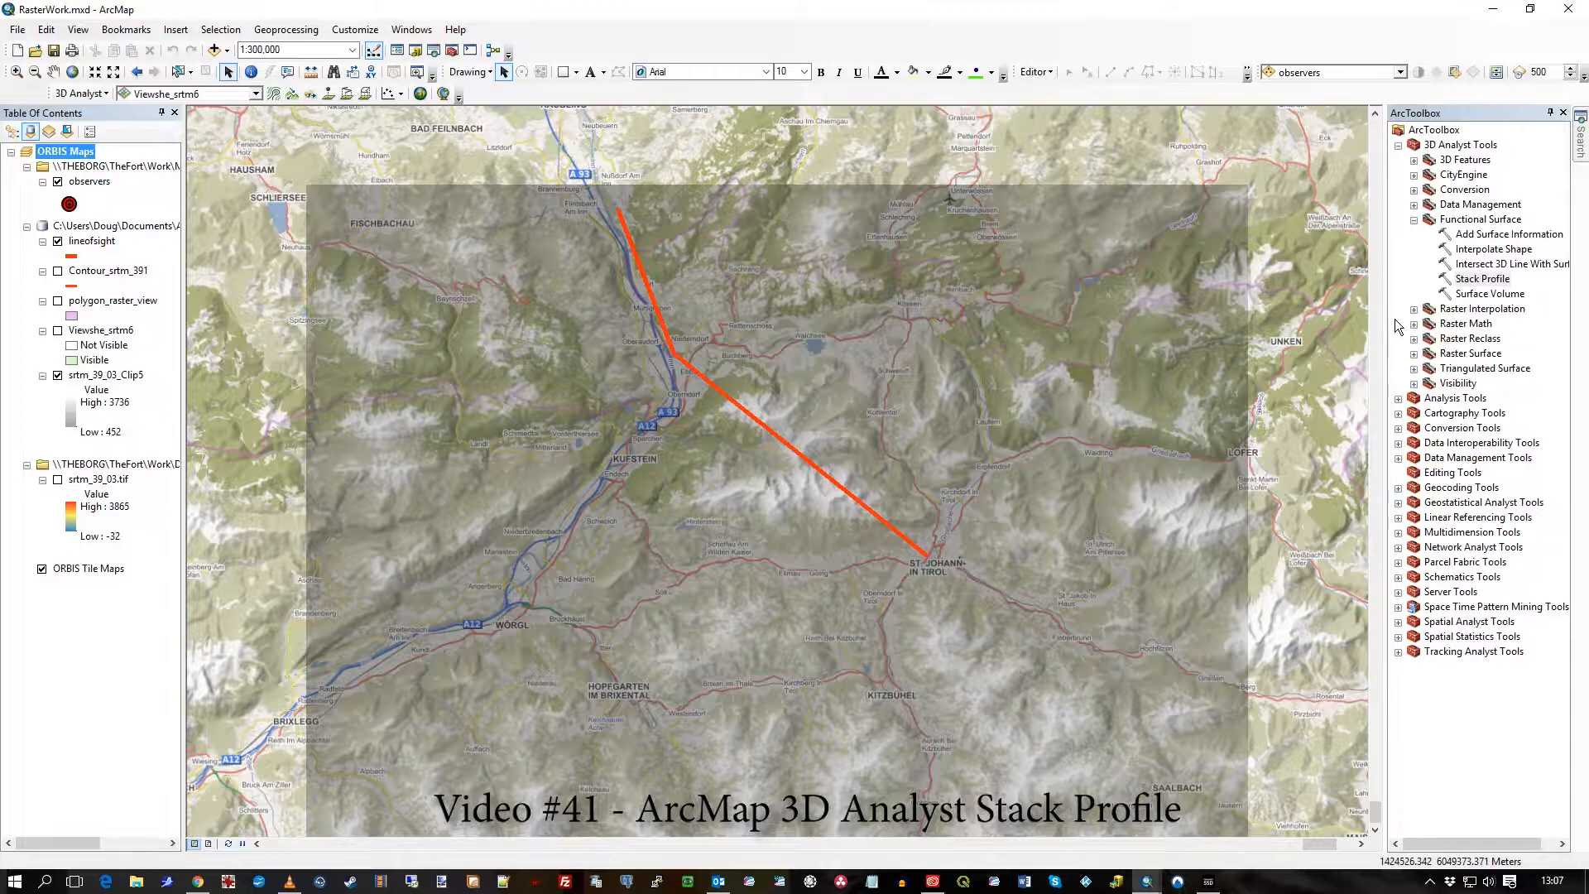
Step: Locate Stack Profile under 3D Analyst > Functional Surface in ArcToolbox and launch it
left_click(1482, 279)
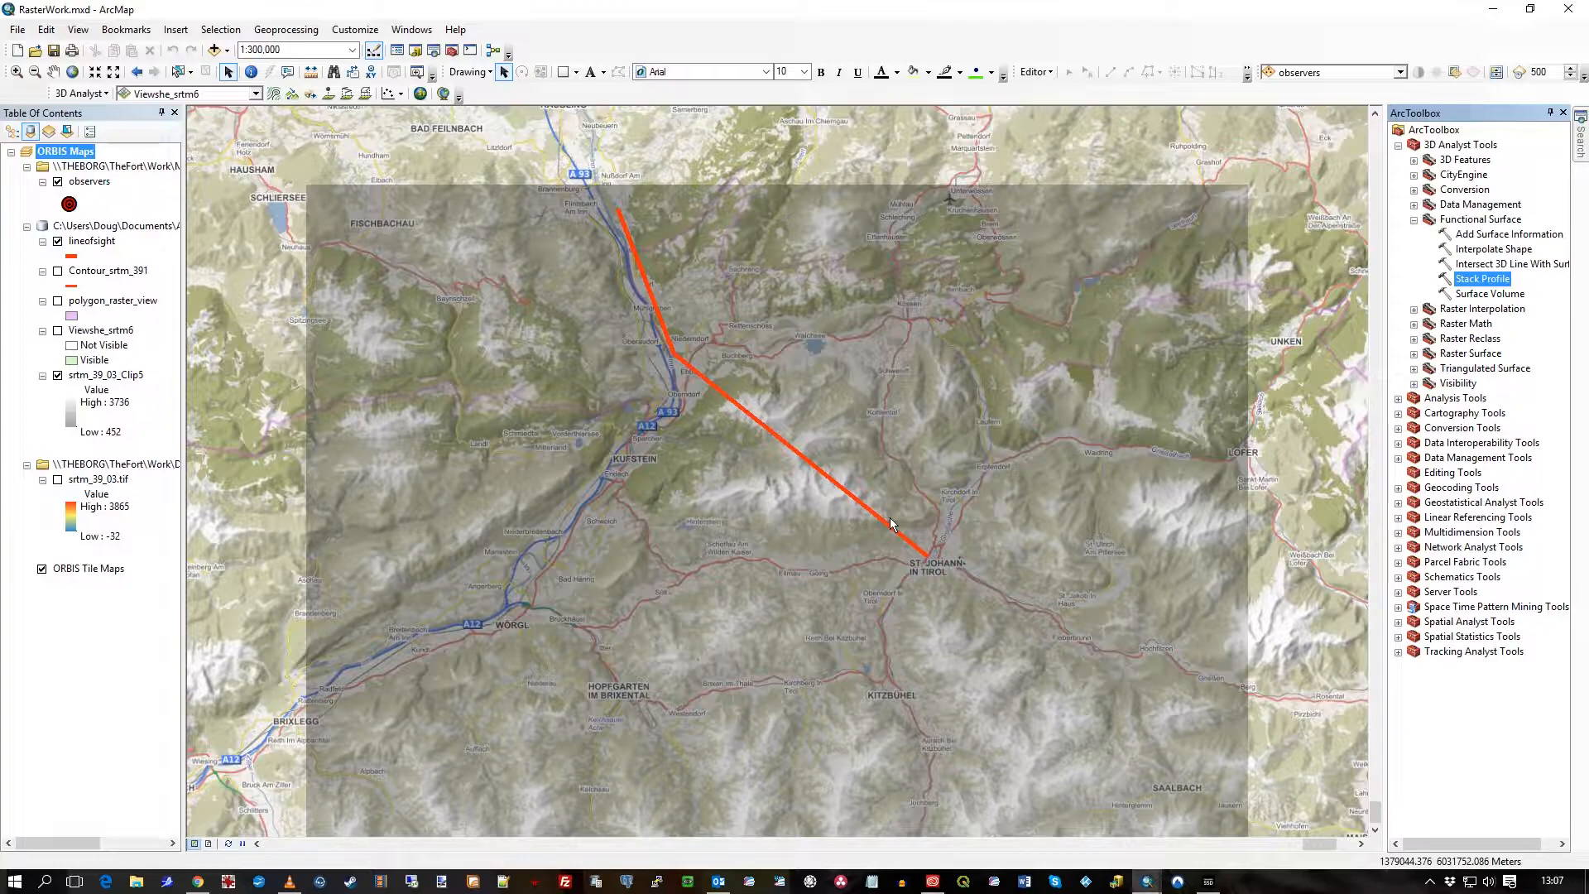
left_click(1488, 235)
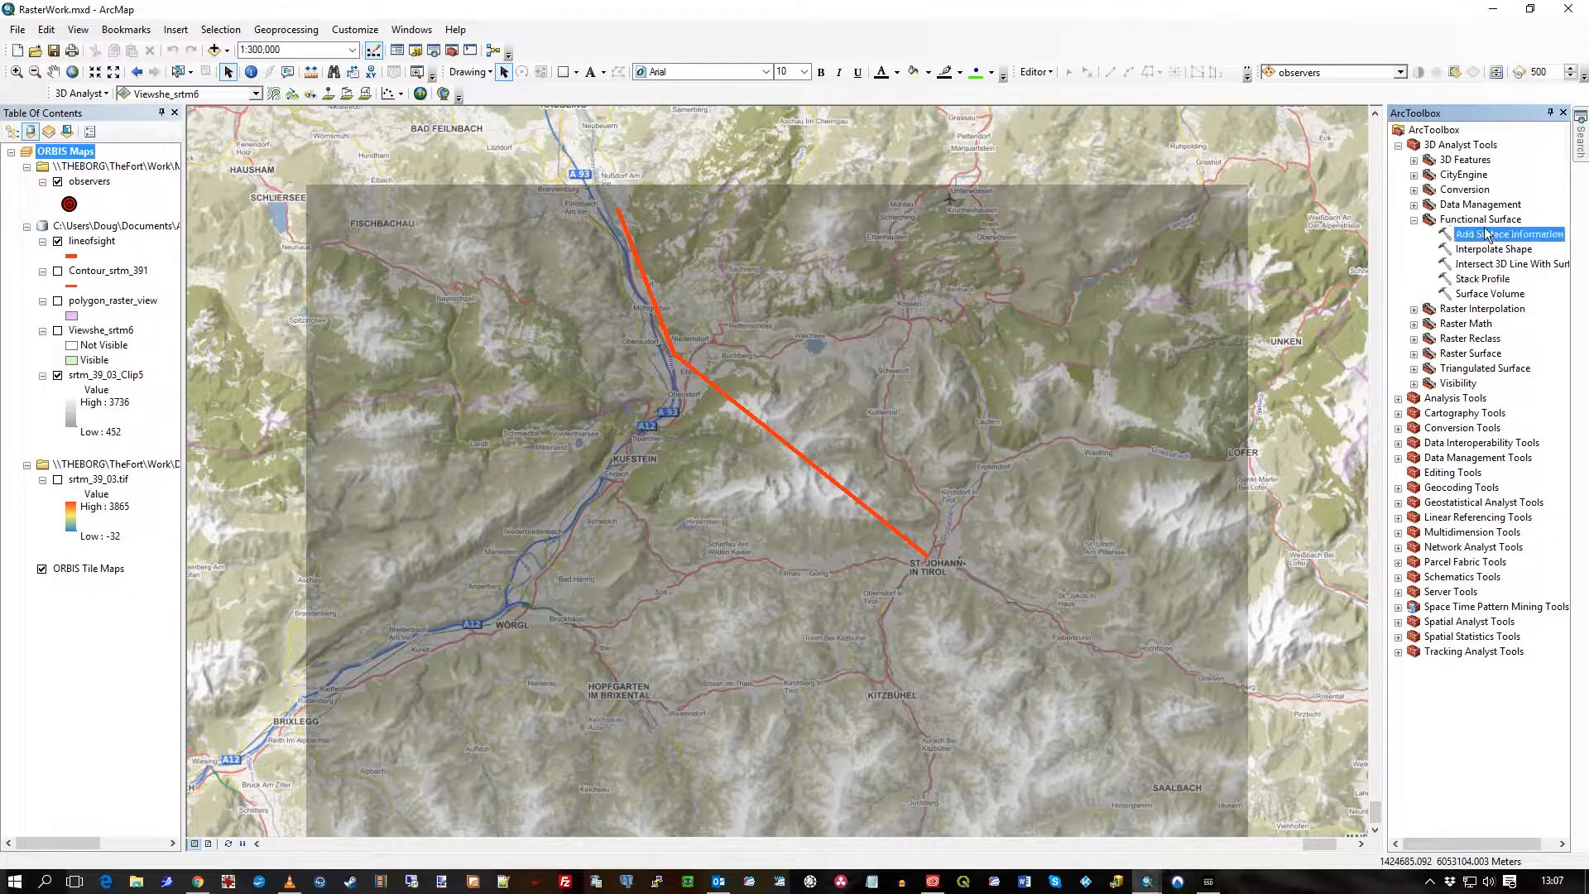
left_click(1453, 144)
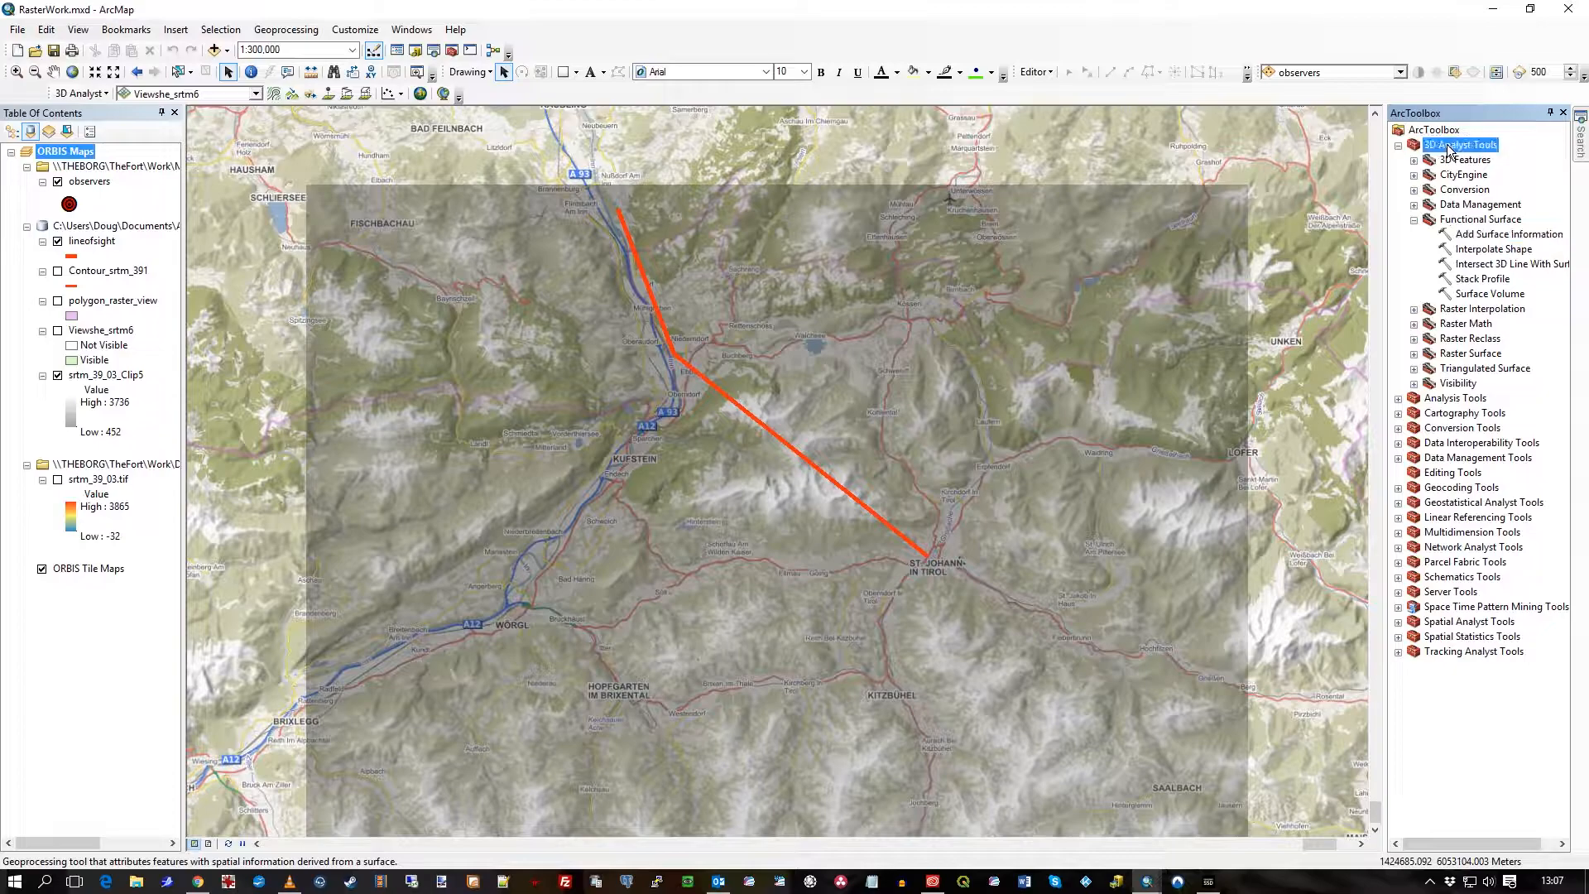
left_click(1480, 220)
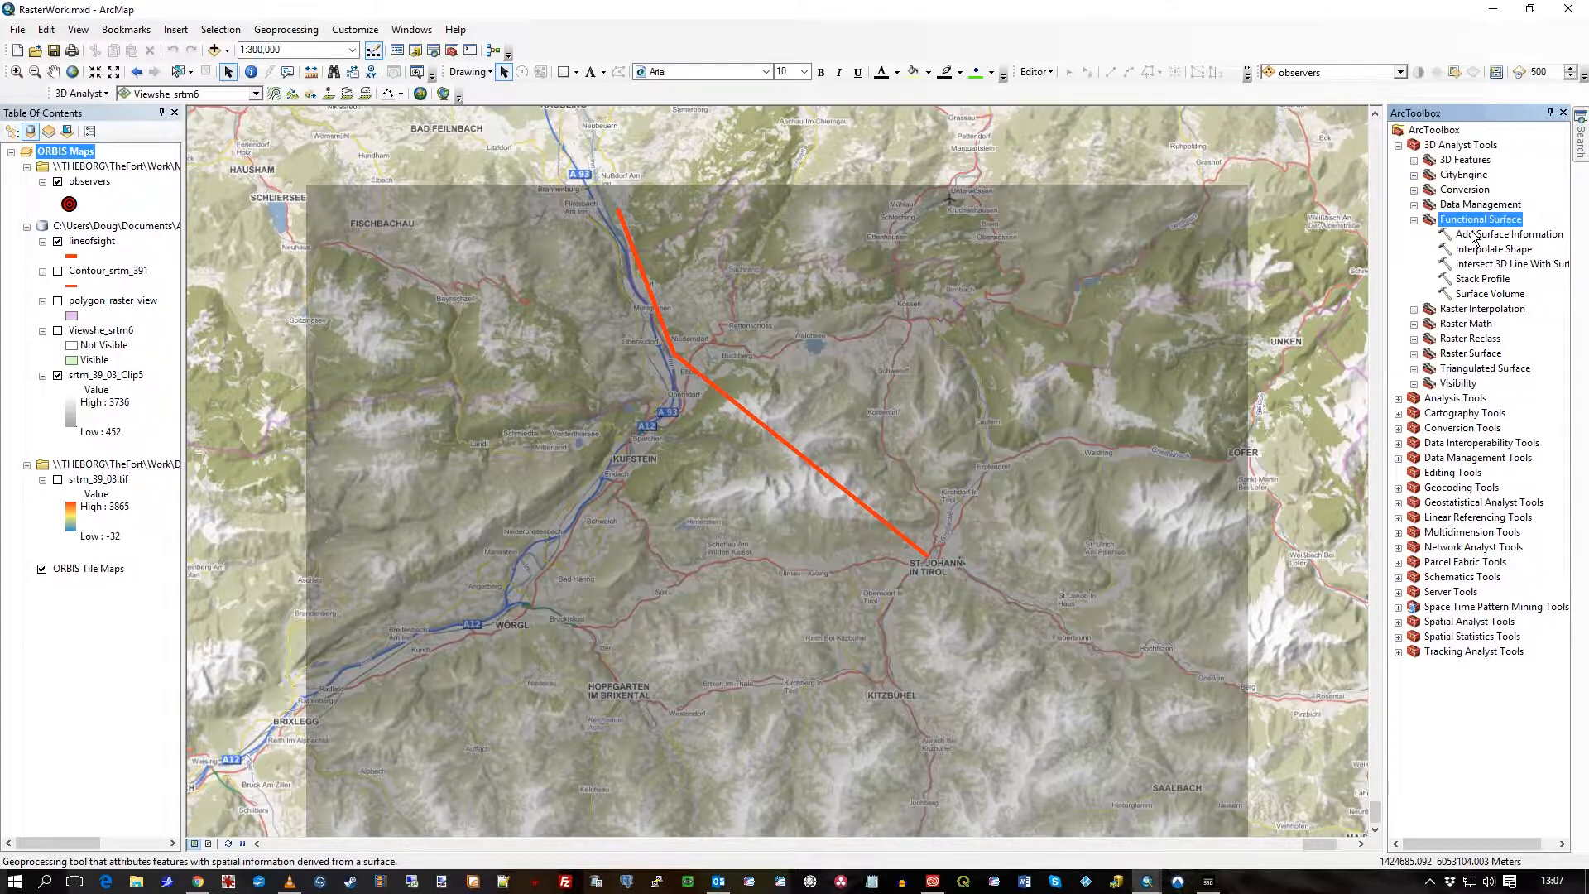
left_click(1484, 279)
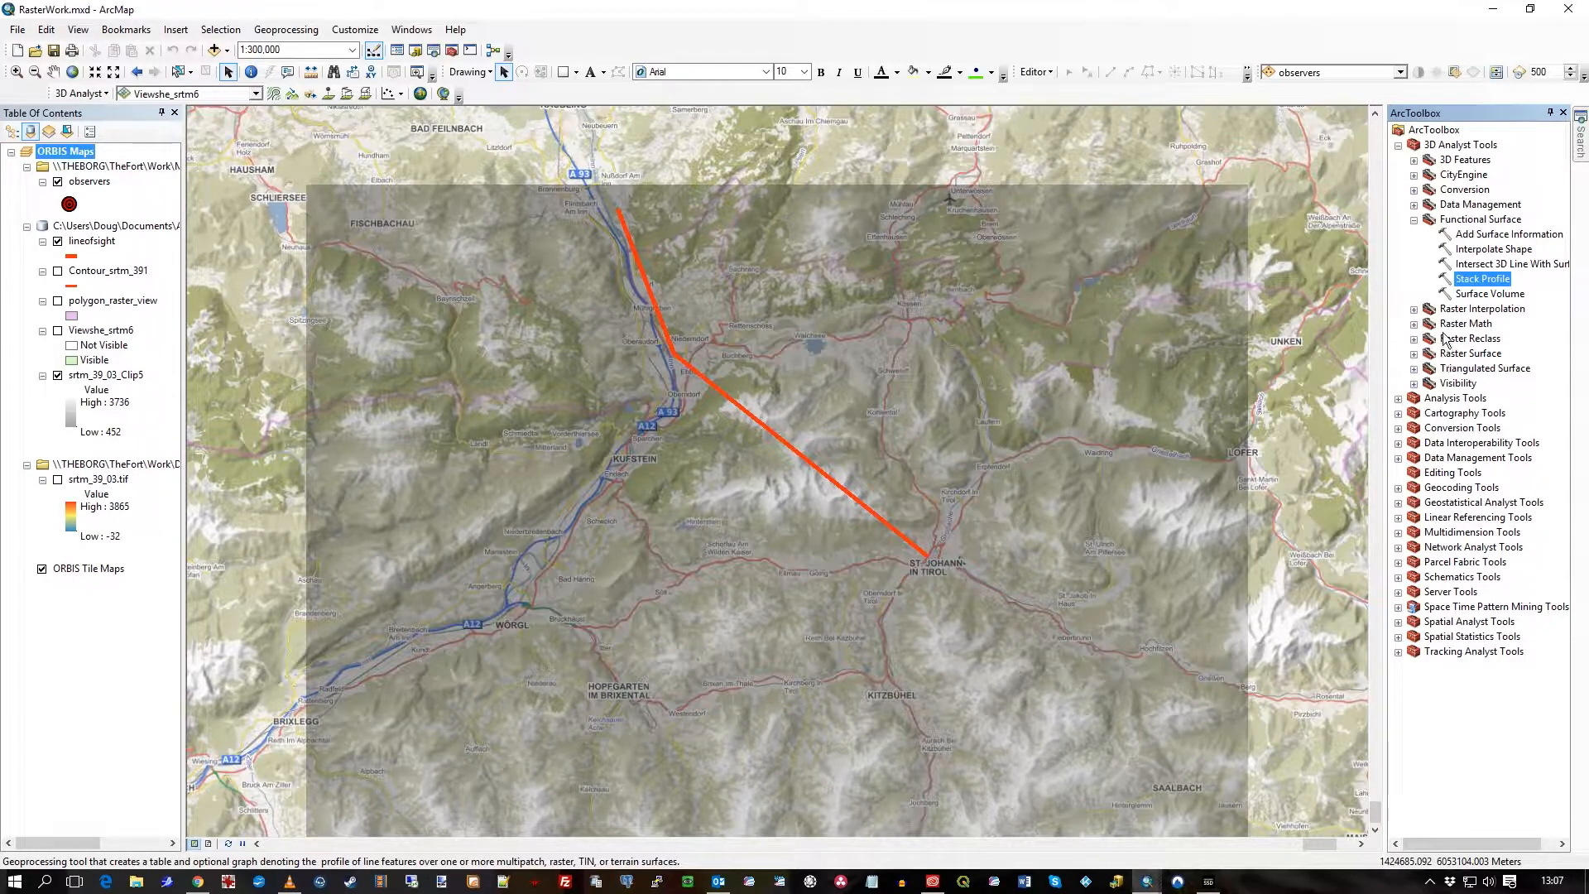
double_click(1478, 278)
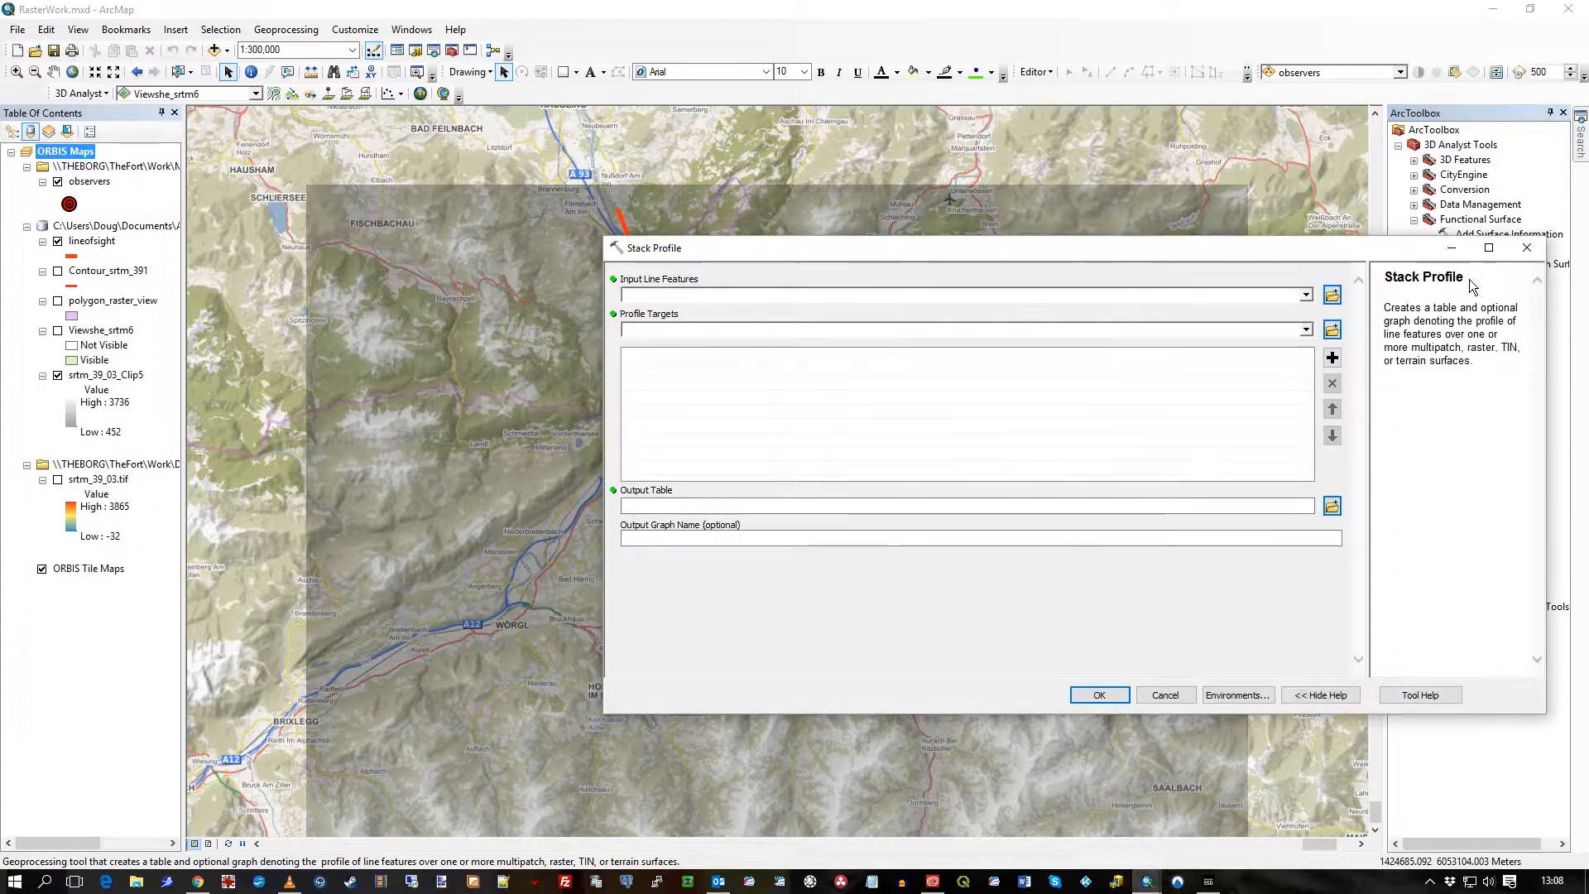
Step: Set lineofsight as the Input Line Features and move the dialog to reveal the map
mouse_move(1226, 250)
left_mouse_down()
mouse_move(1120, 415)
mouse_move(1103, 379)
left_mouse_up()
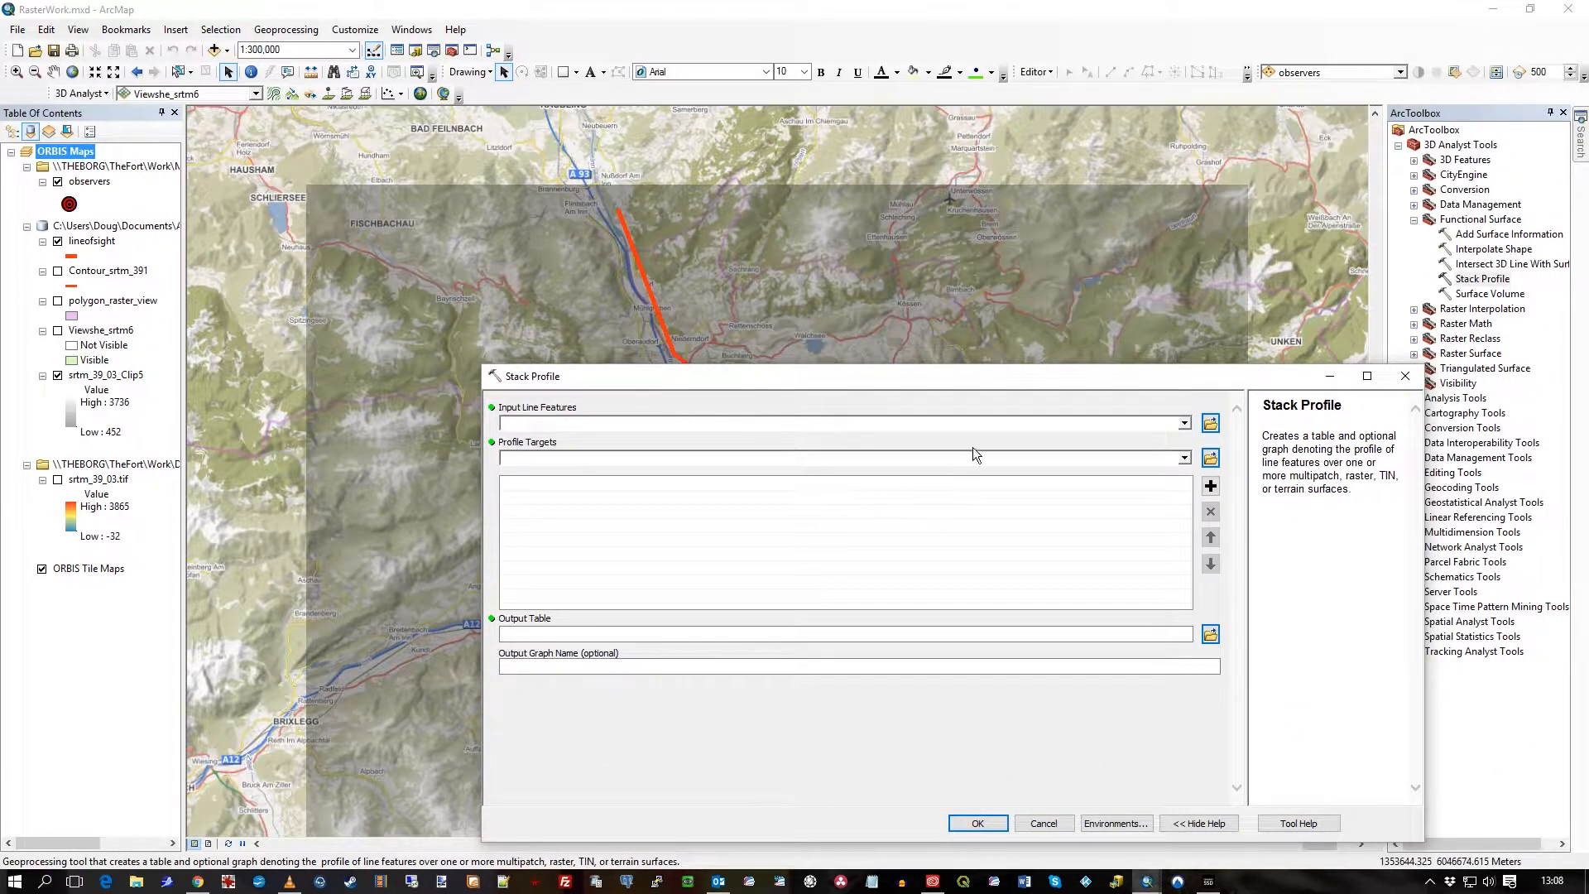
left_click(1186, 424)
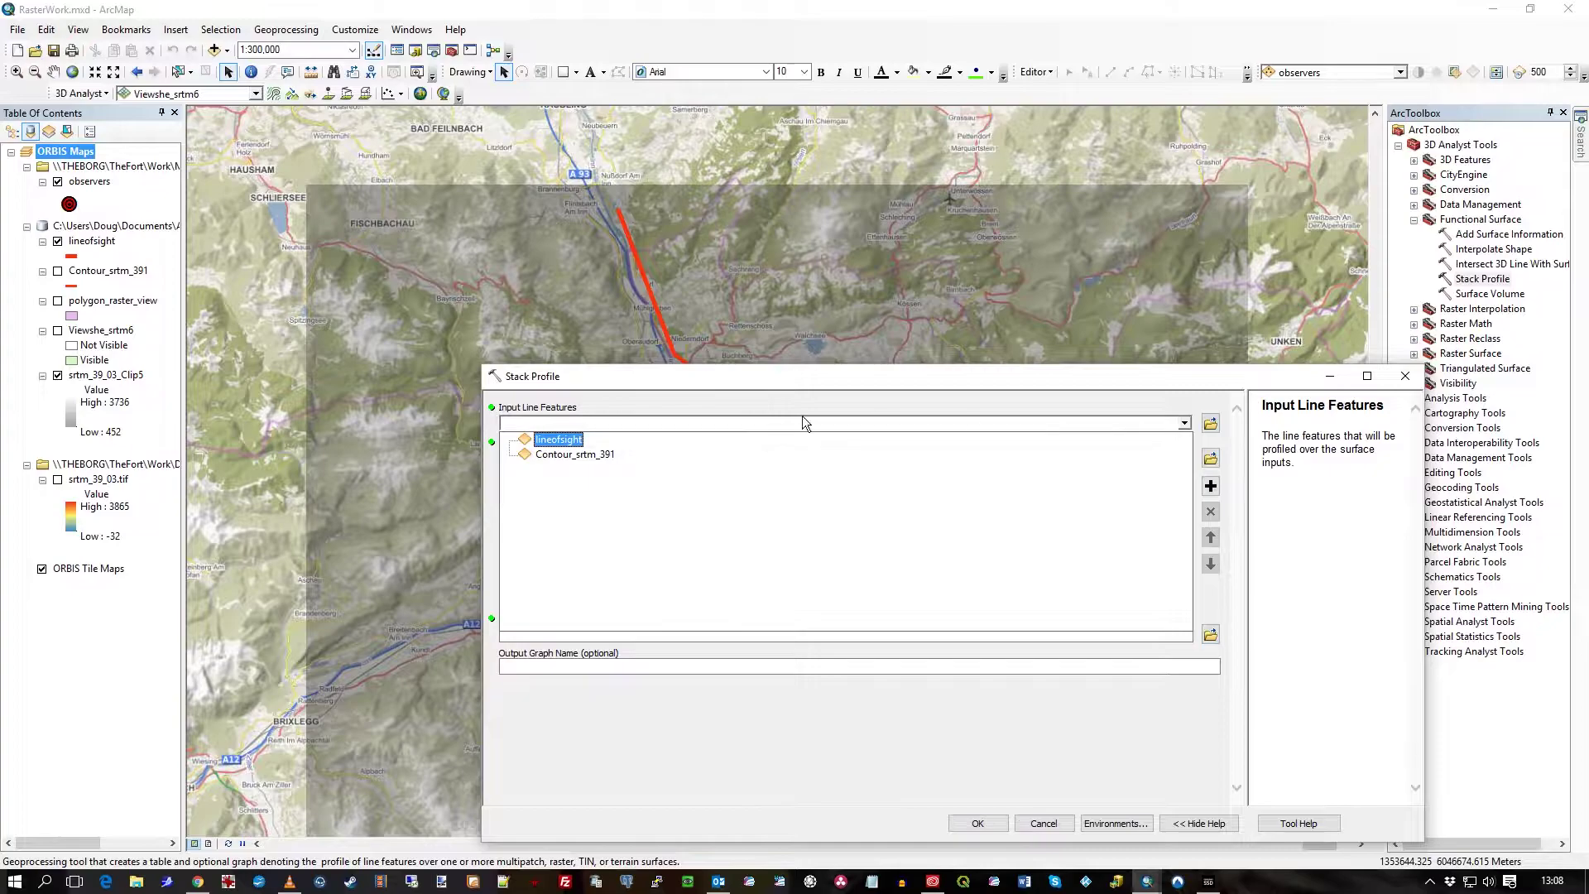
left_click(559, 440)
left_click(93, 241)
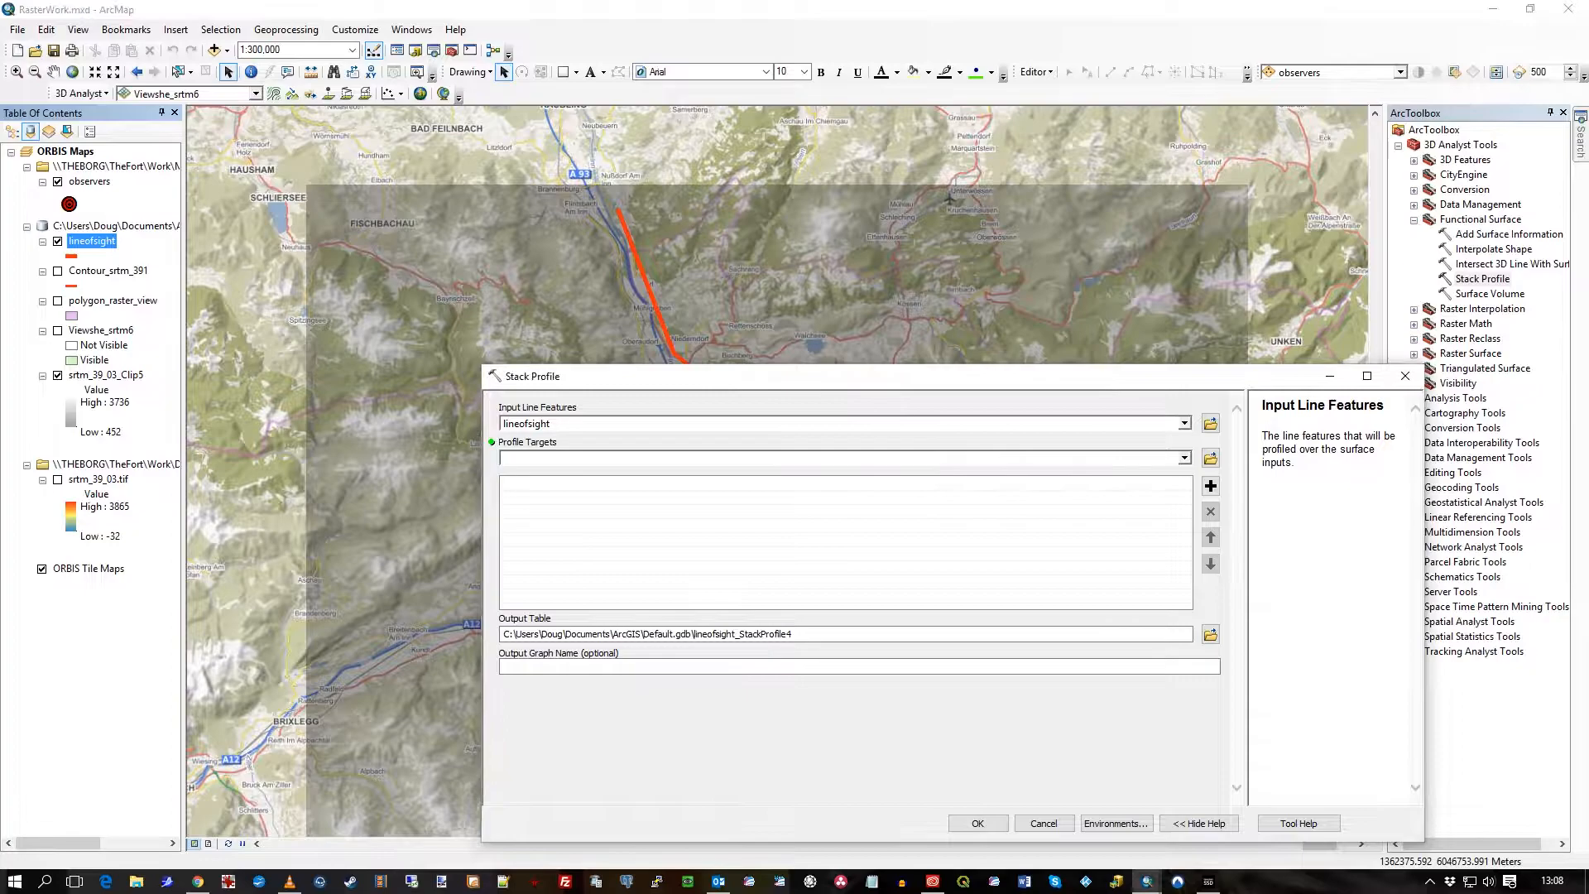
left_click_drag(729, 377, 686, 628)
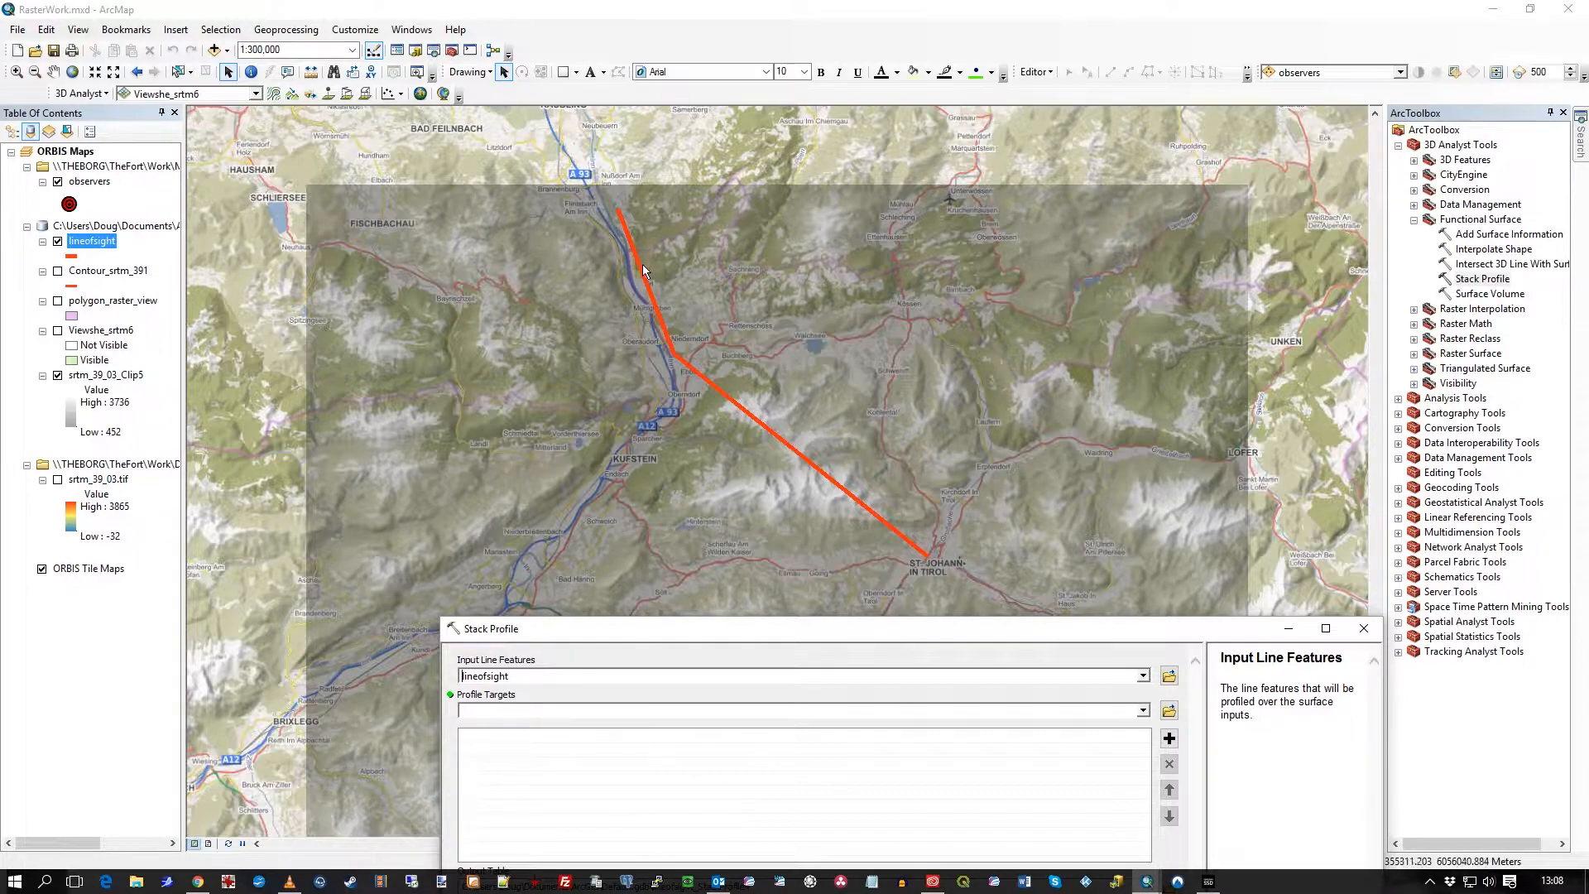
left_click(107, 271)
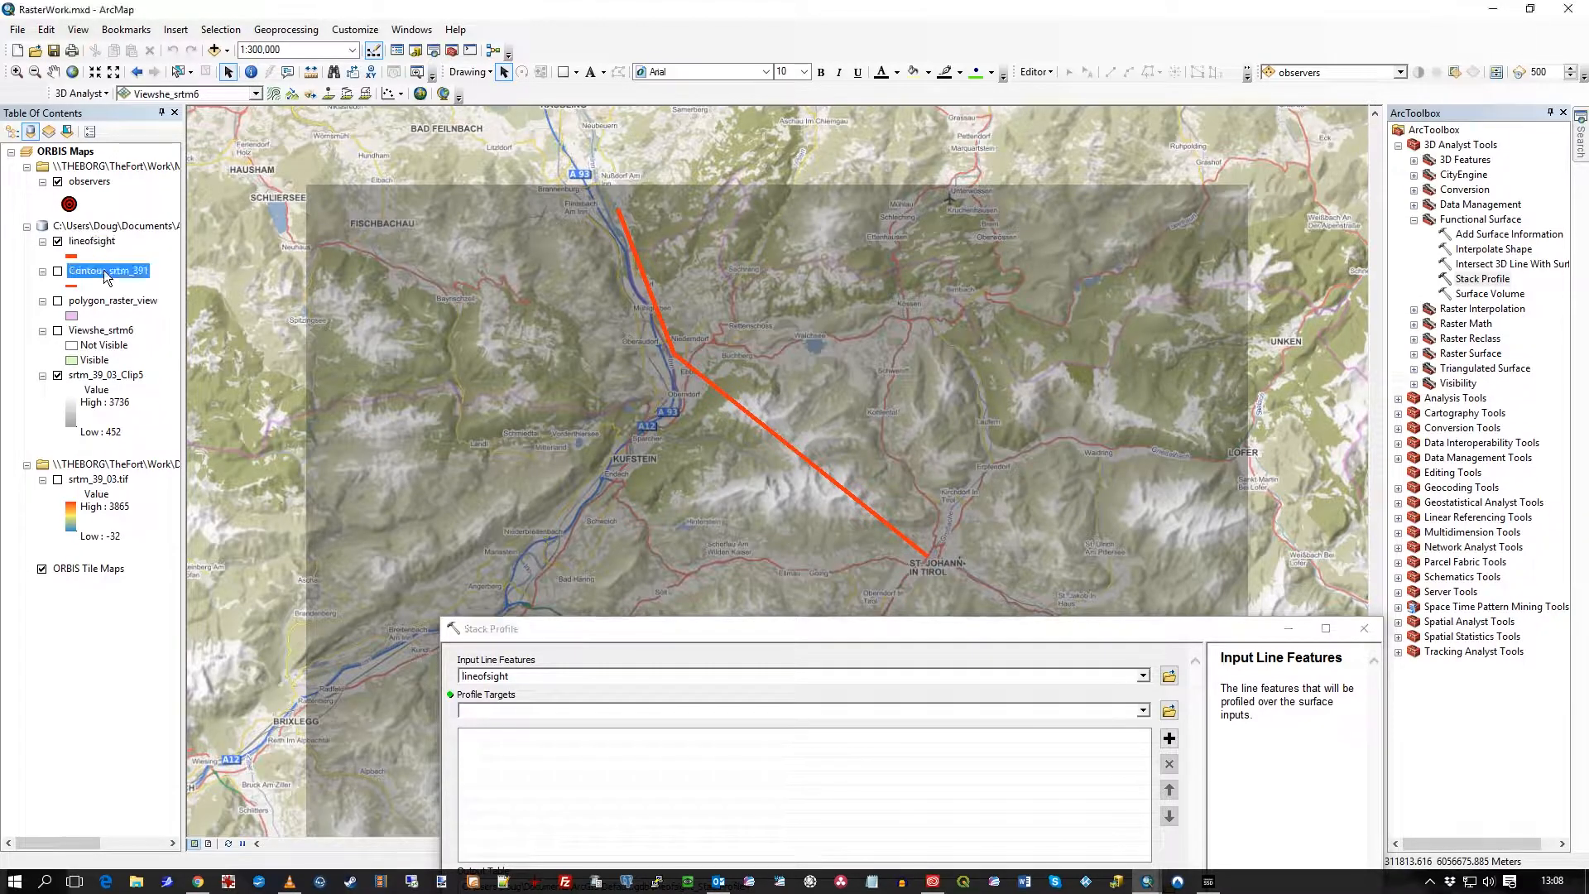
left_click(58, 271)
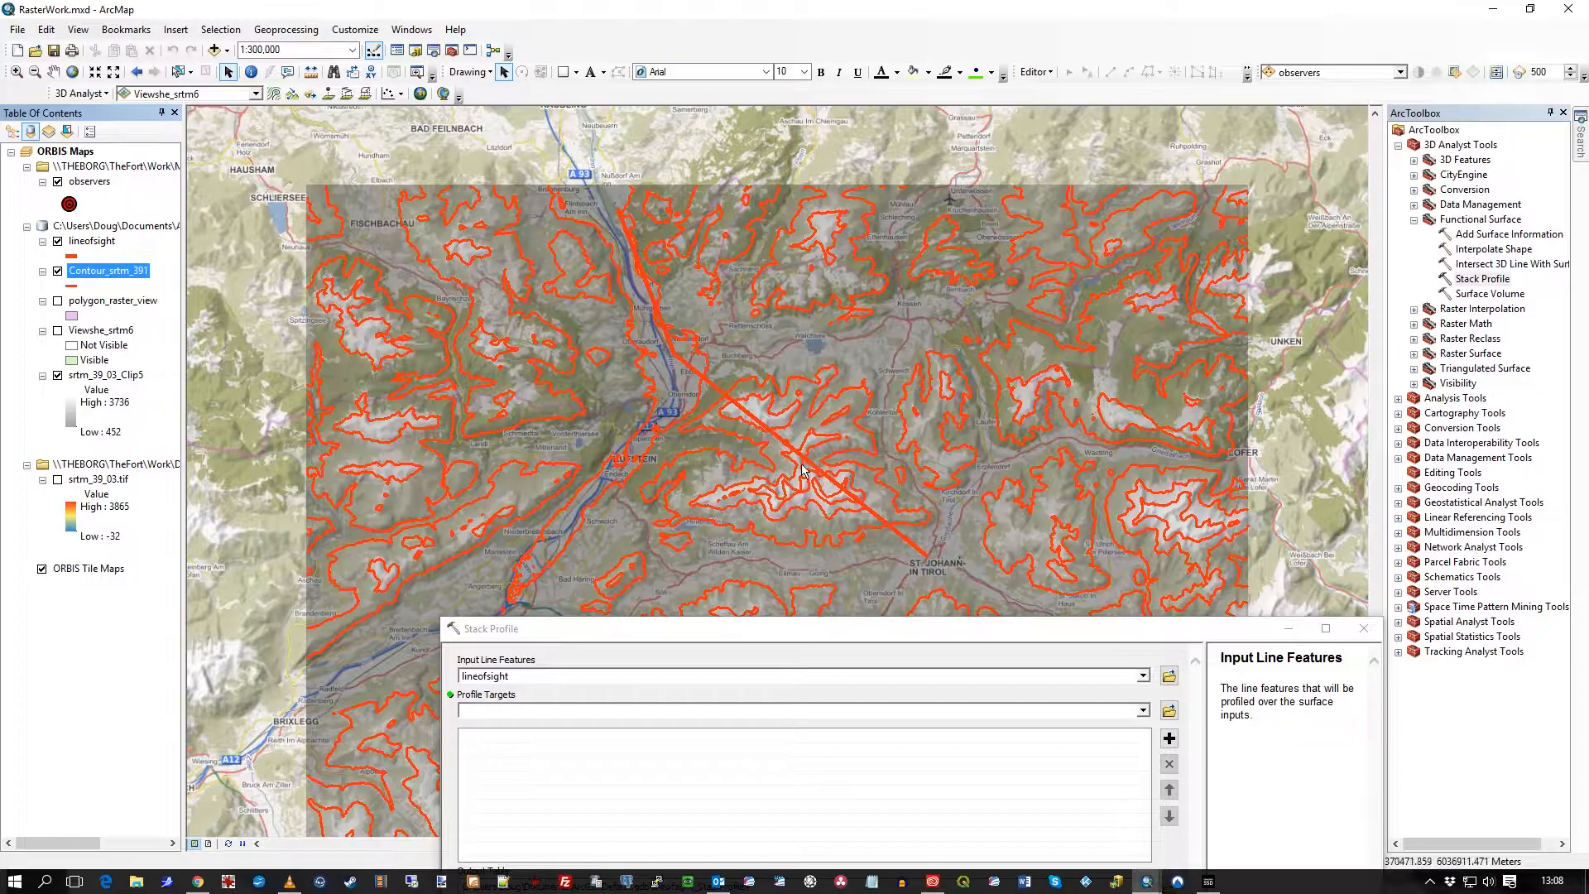
left_click(58, 271)
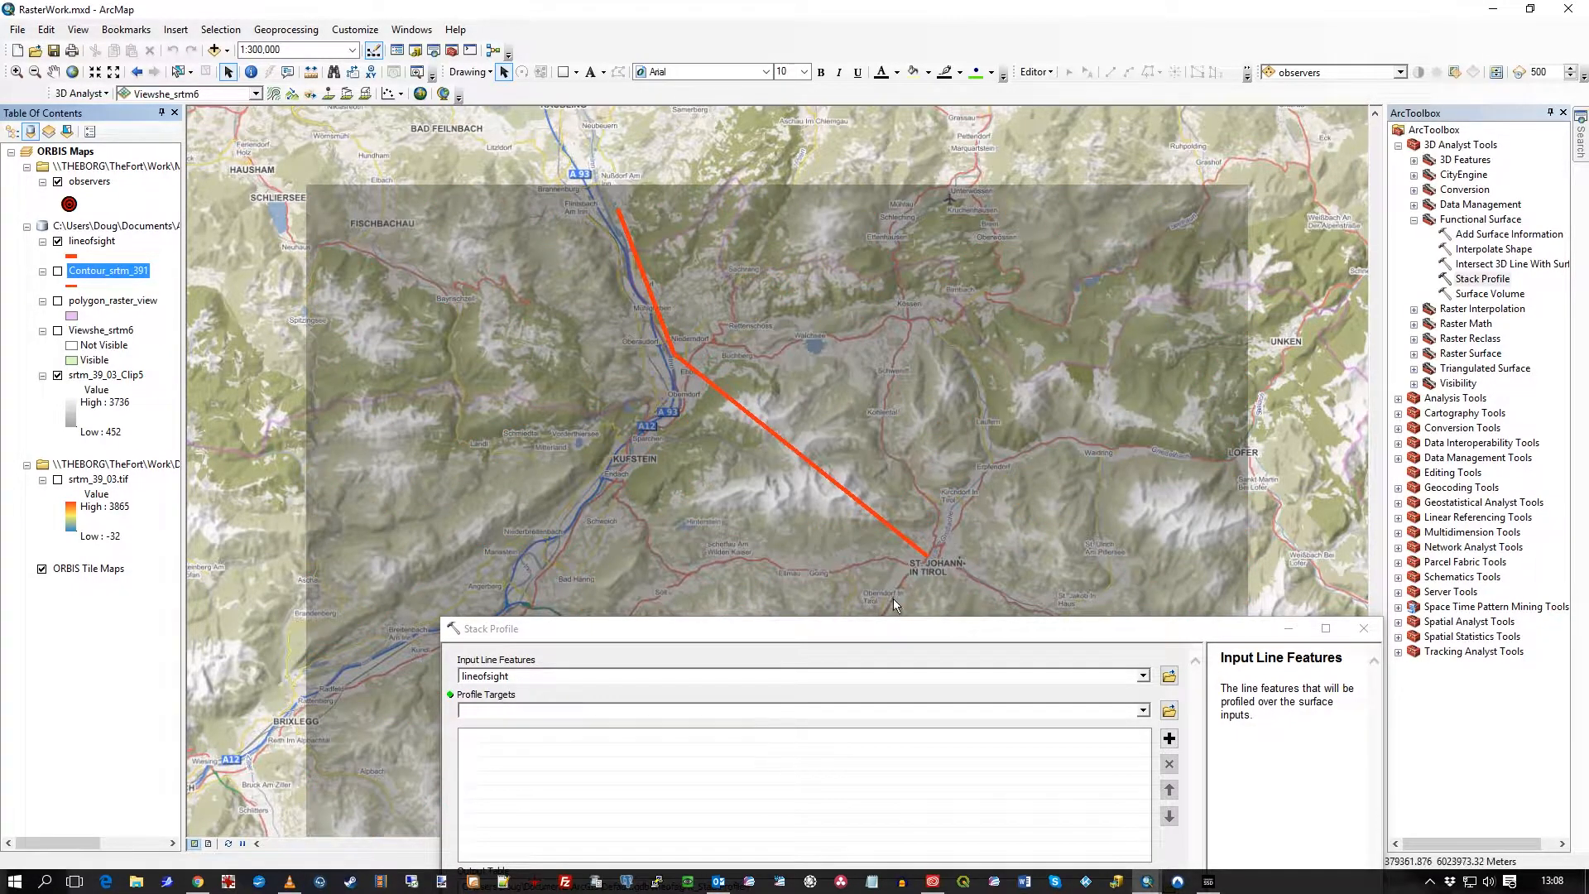
left_click_drag(931, 628, 865, 371)
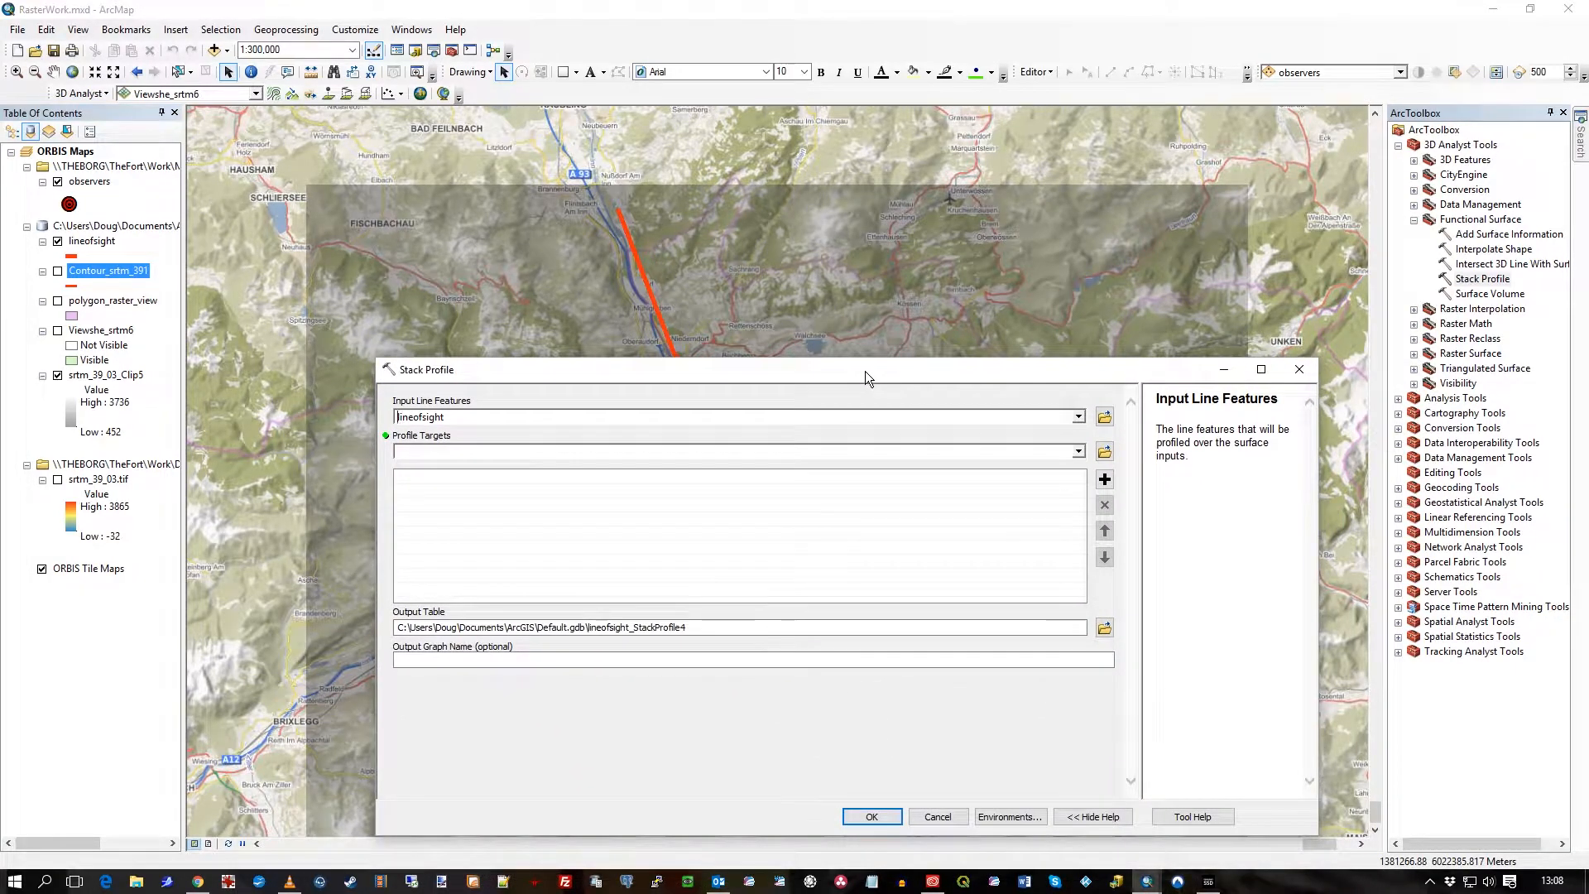
Step: Add srtm_39_03_Clip5 as the profile target, name the output graph mynewgraph2, and run the tool
left_click(1079, 453)
left_click(466, 482)
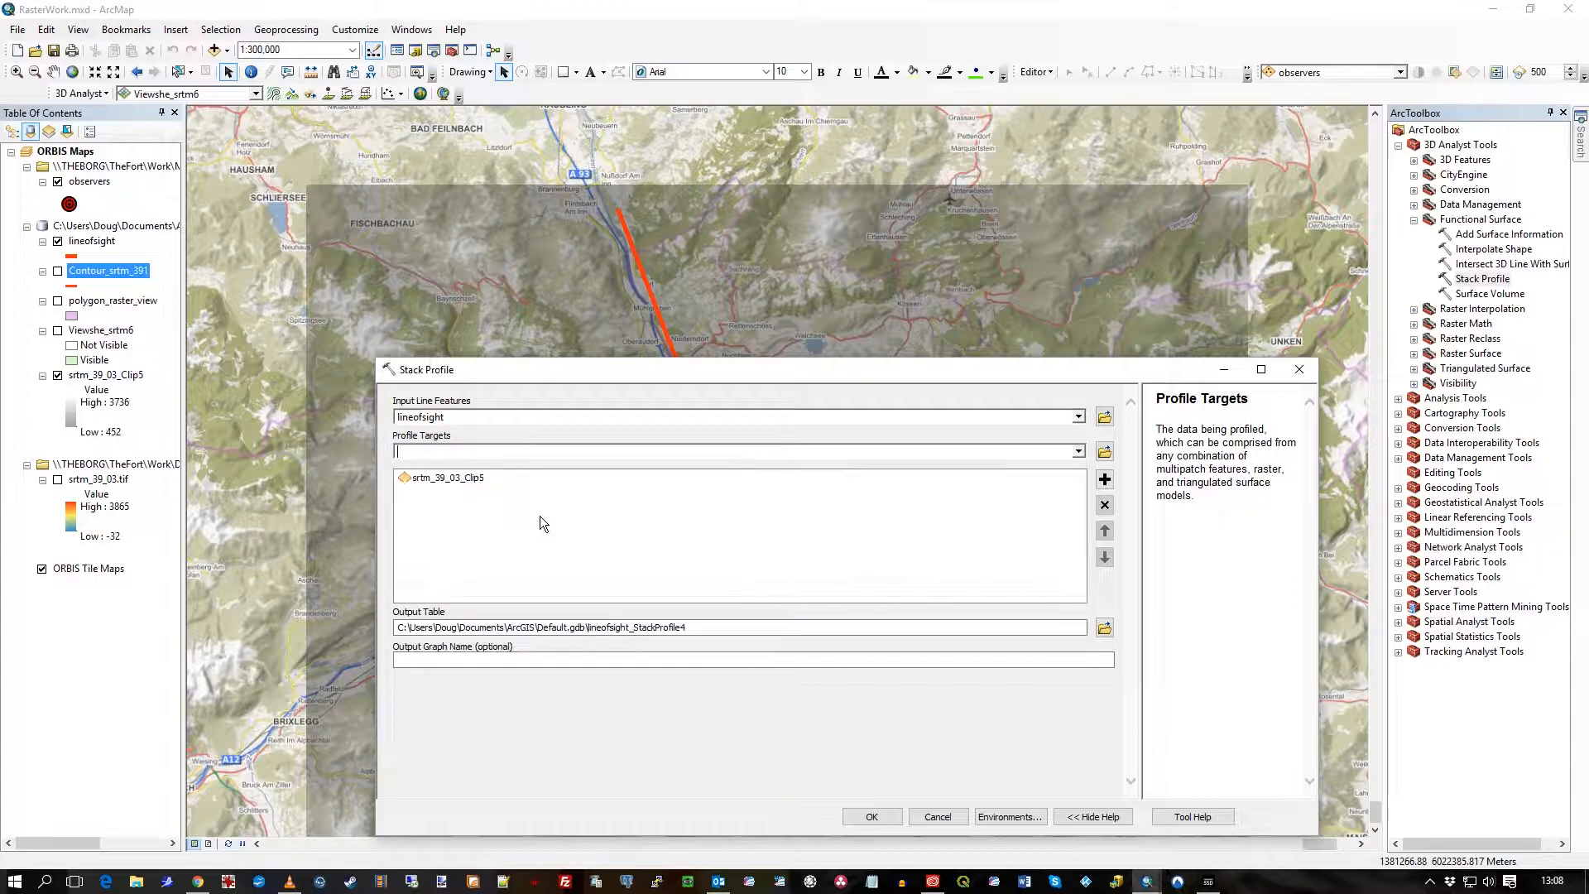
left_click(494, 657)
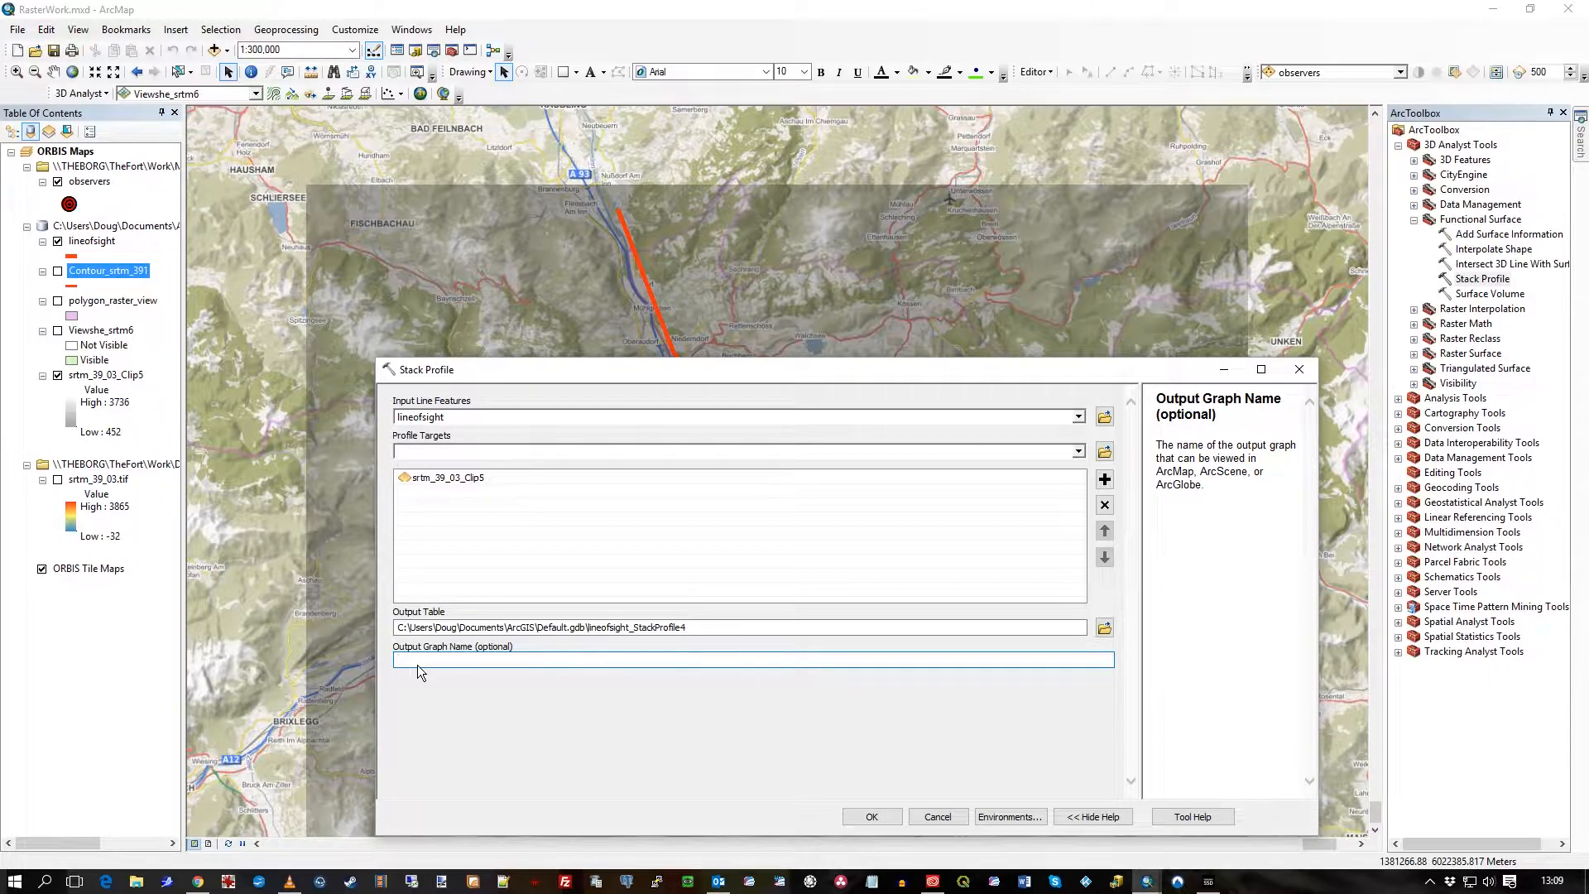
type("mynewgr")
type("aph2")
left_click(492, 716)
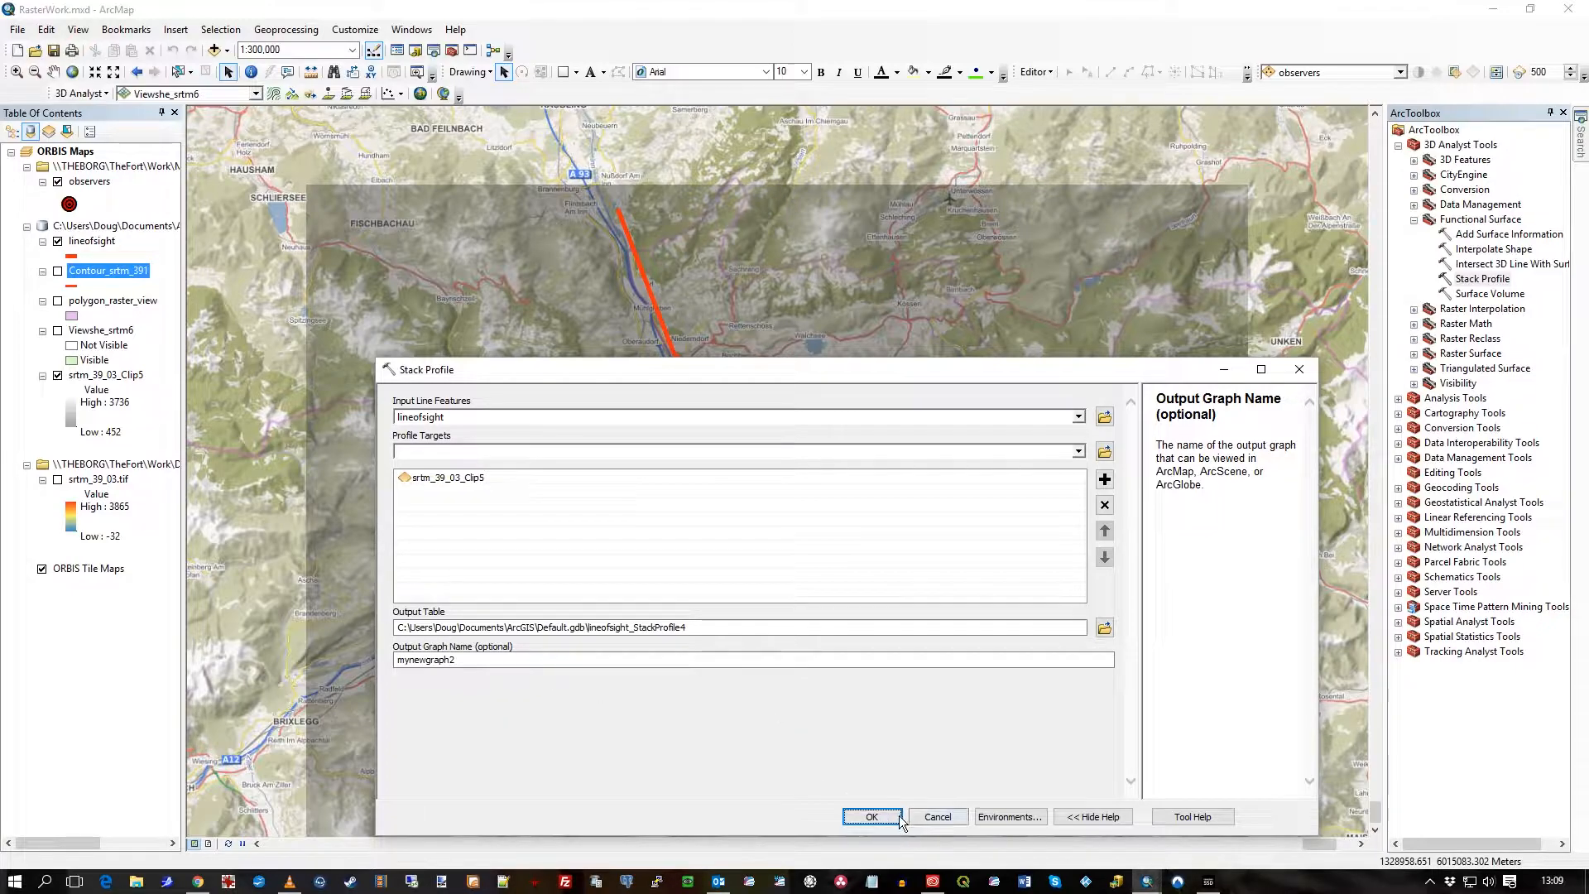
left_click(873, 816)
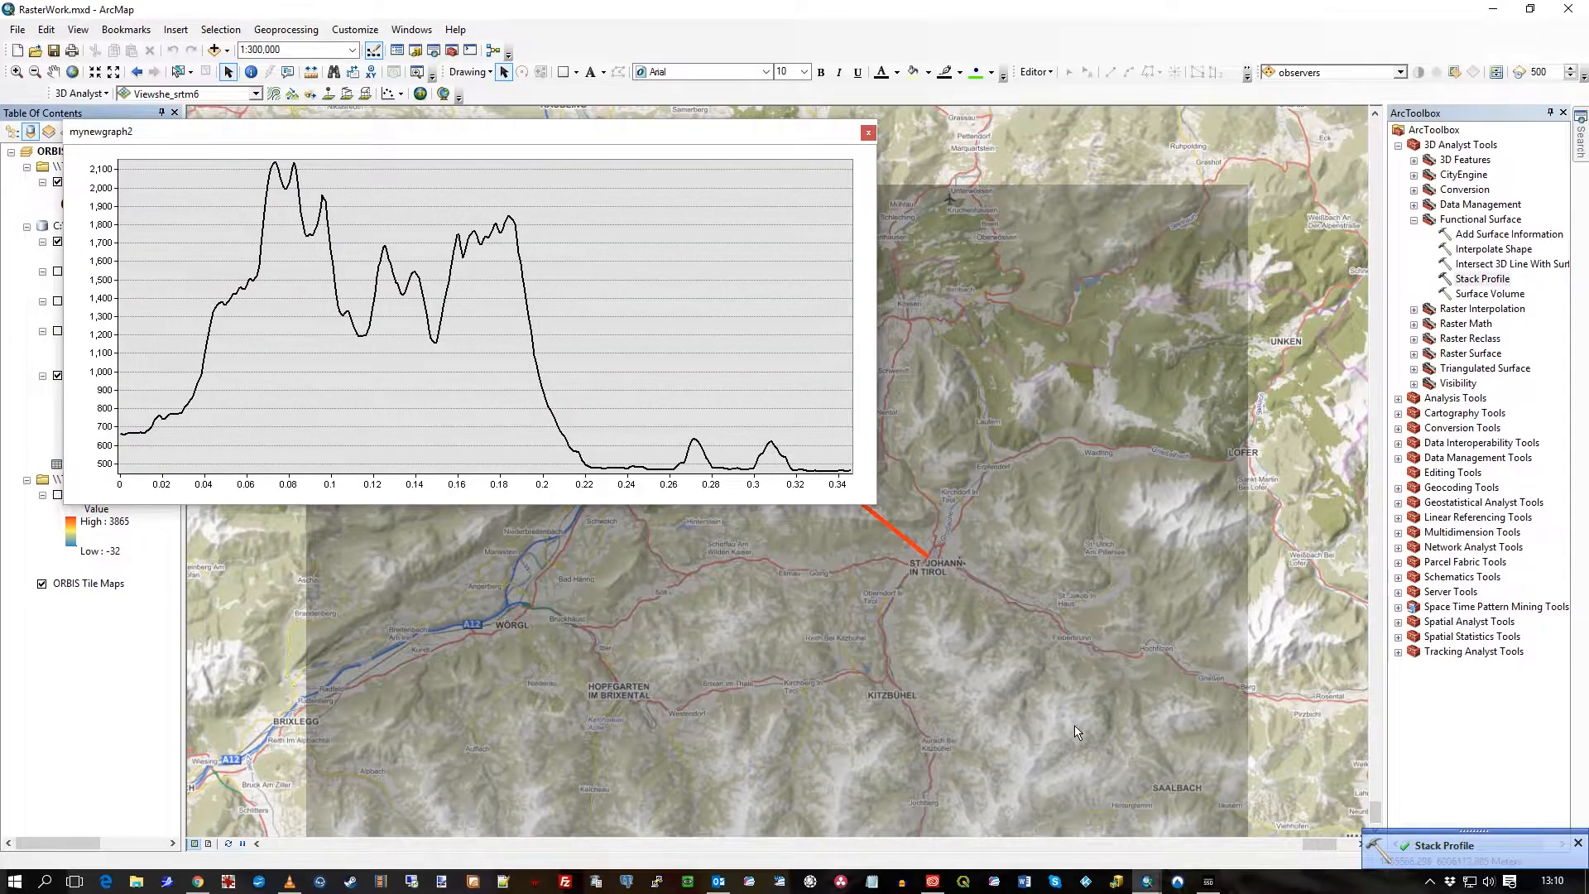
Step: Dismiss the completion notice, enlarge and reposition the profile graph, and bring up lineofsight_StackProfile4's options
left_click(1577, 845)
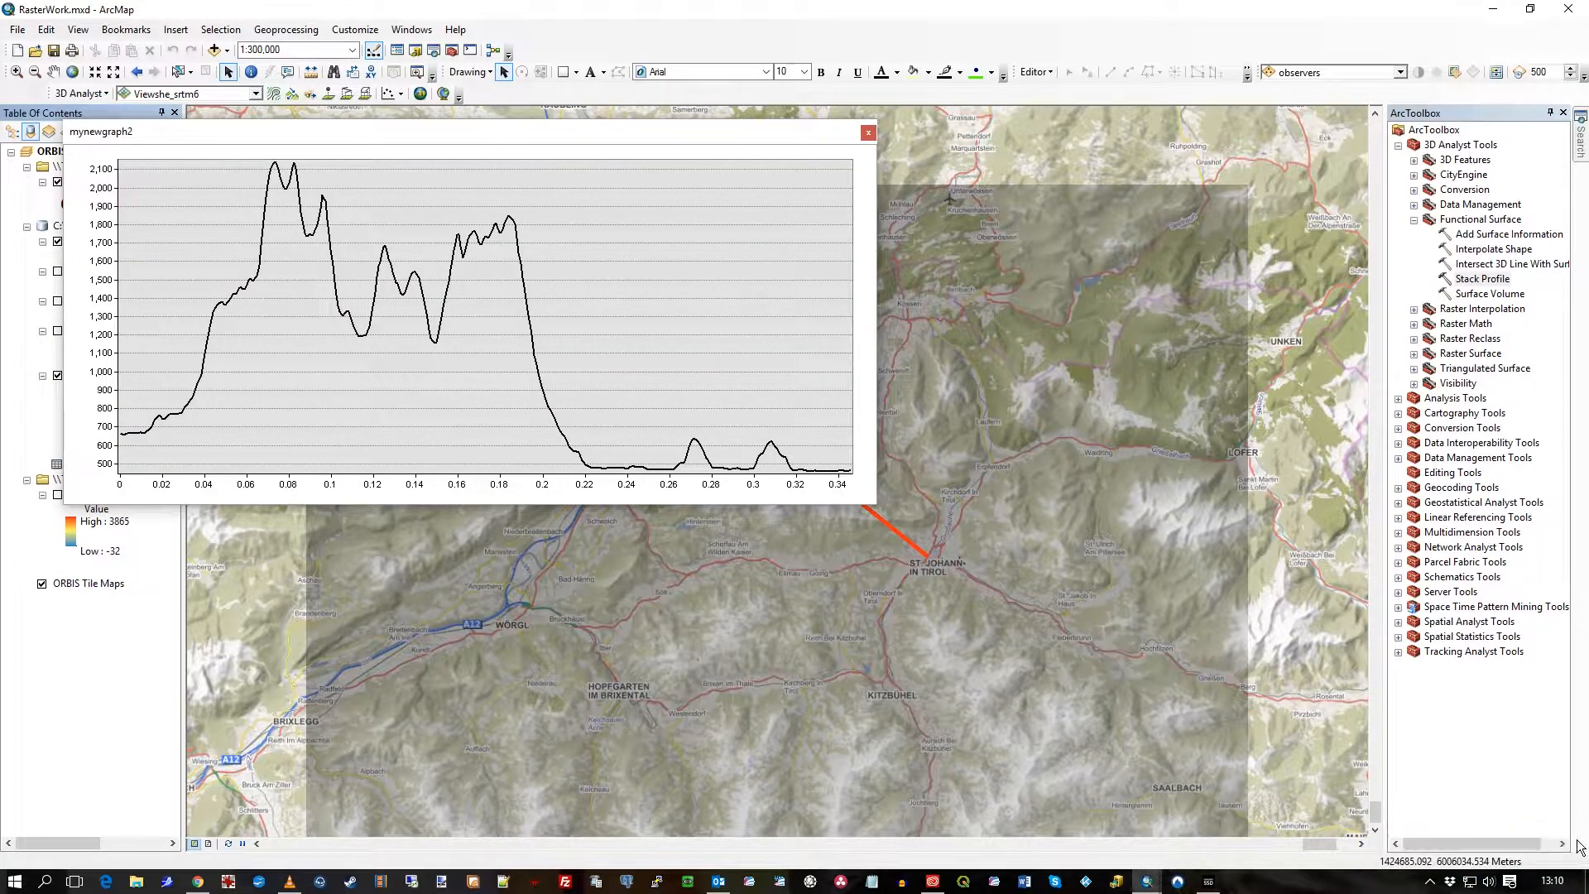
left_click_drag(417, 137, 764, 289)
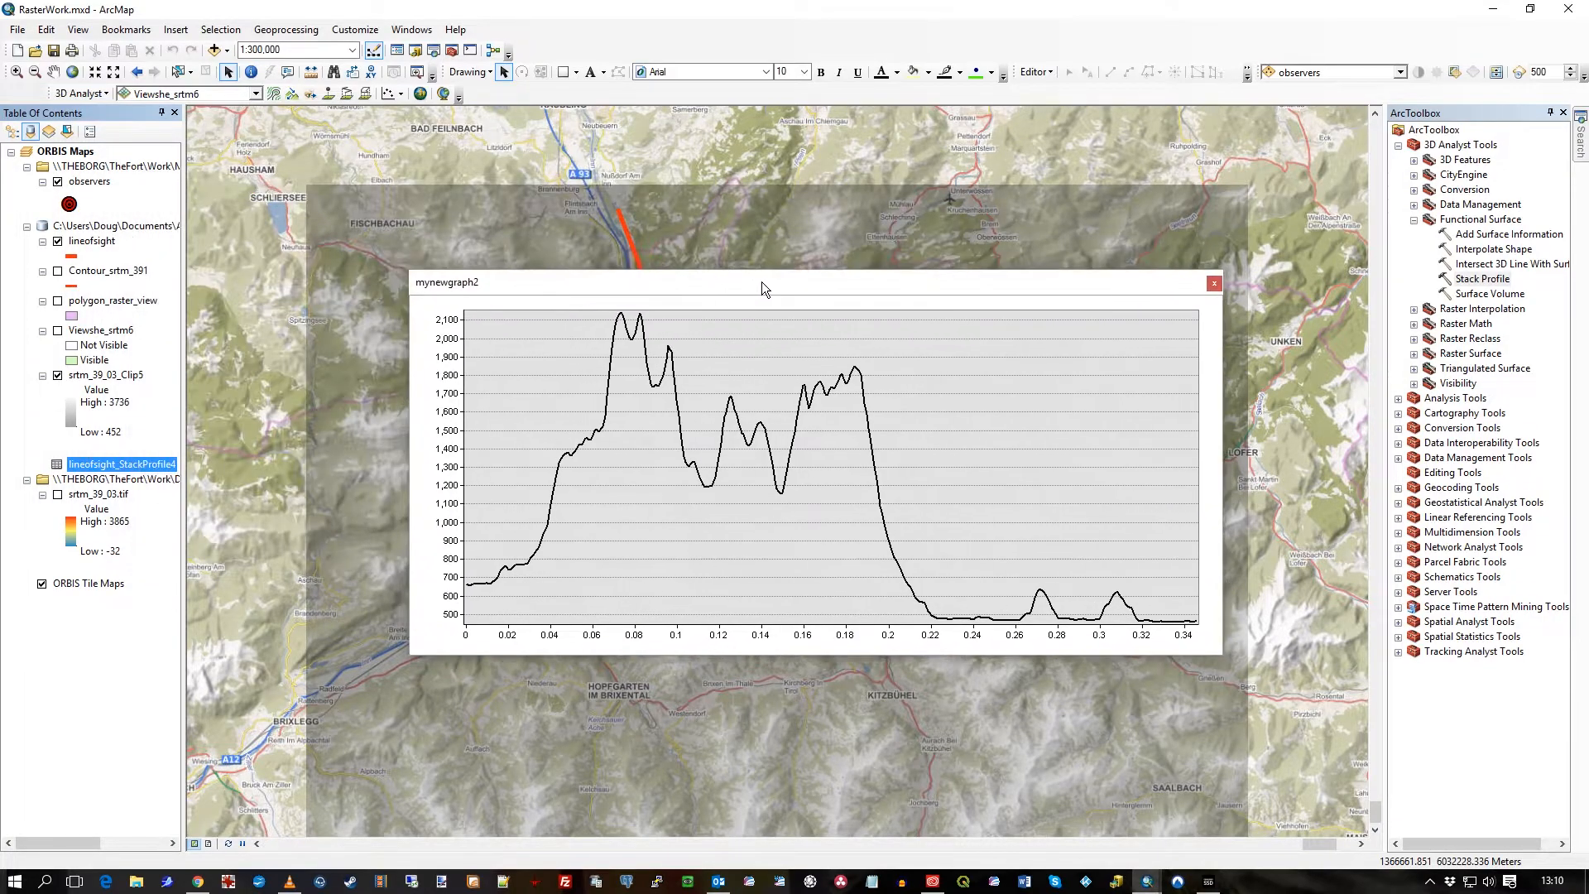
left_click_drag(1222, 658, 1565, 724)
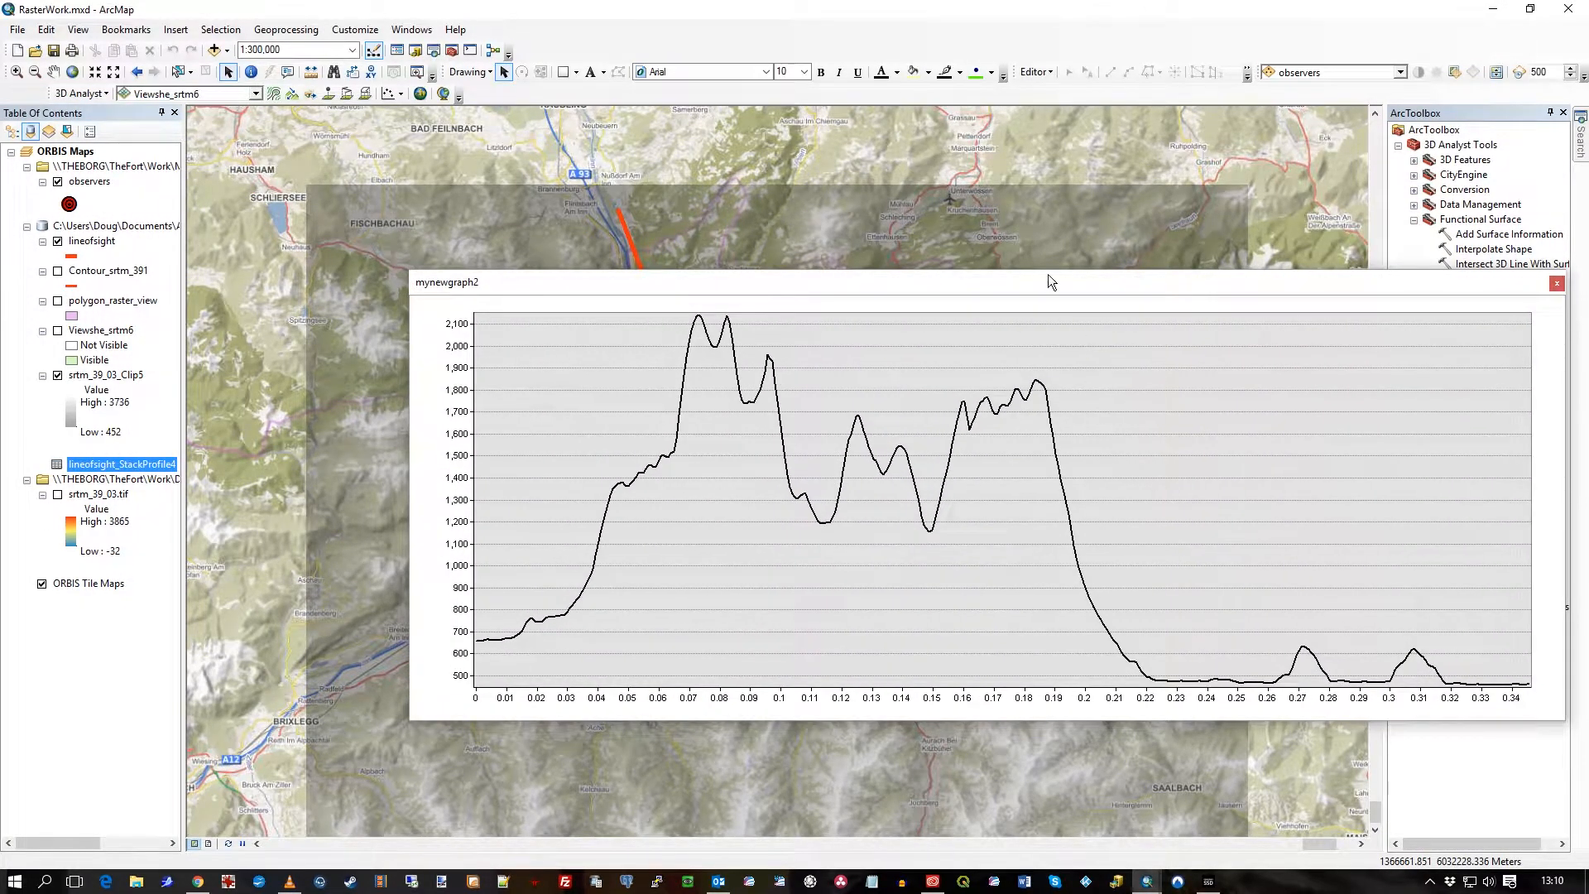
left_click_drag(1048, 282, 911, 173)
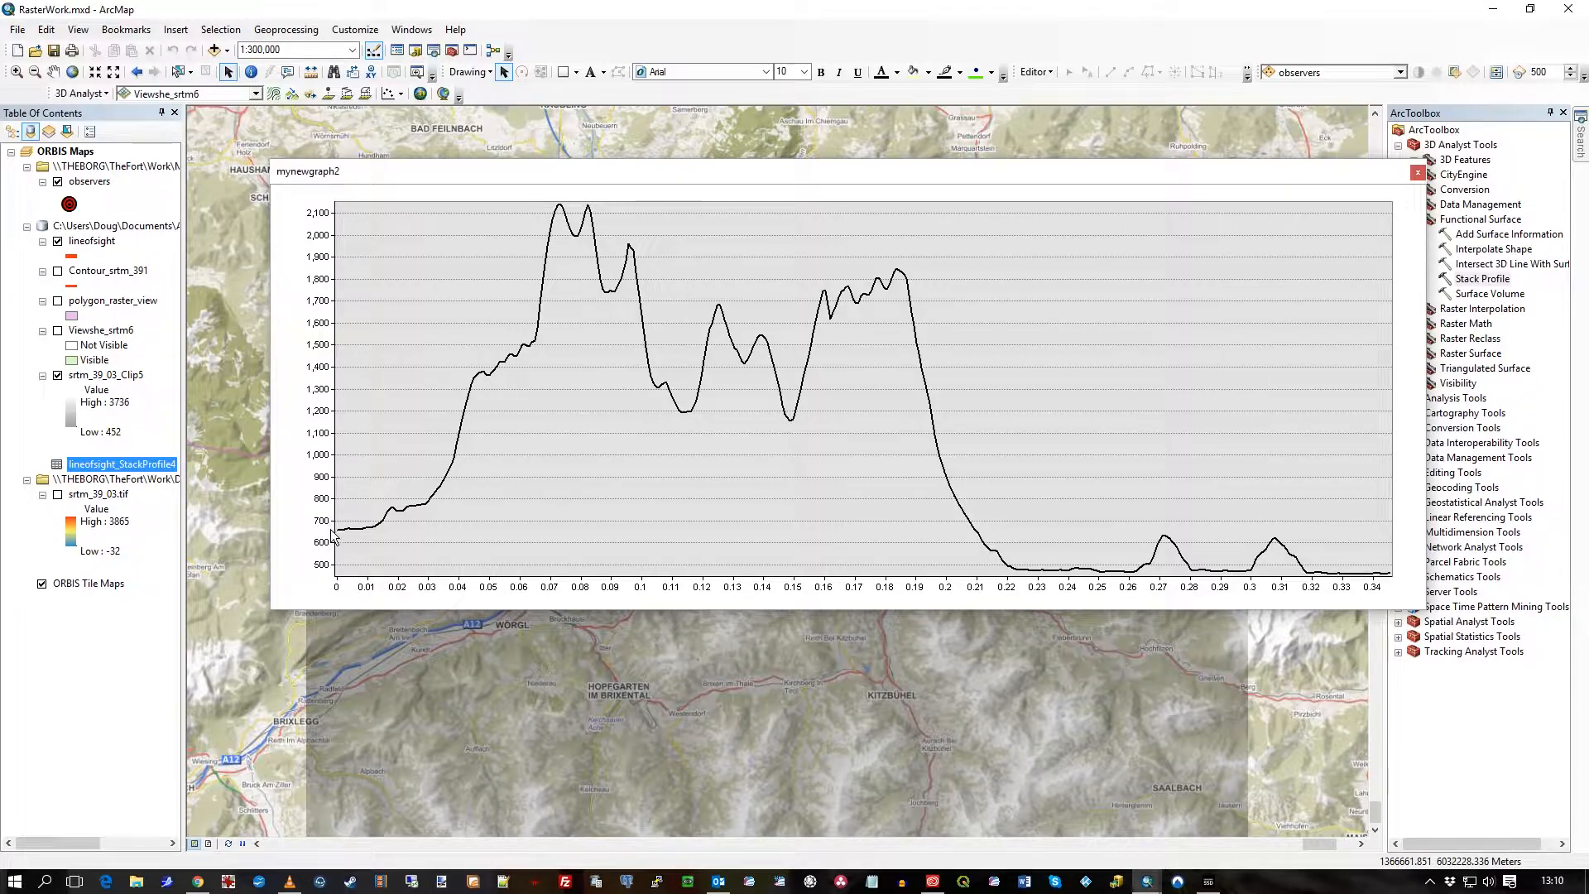
mouse_move(849, 175)
left_mouse_down()
mouse_move(879, 613)
mouse_move(940, 604)
mouse_move(964, 341)
left_mouse_up()
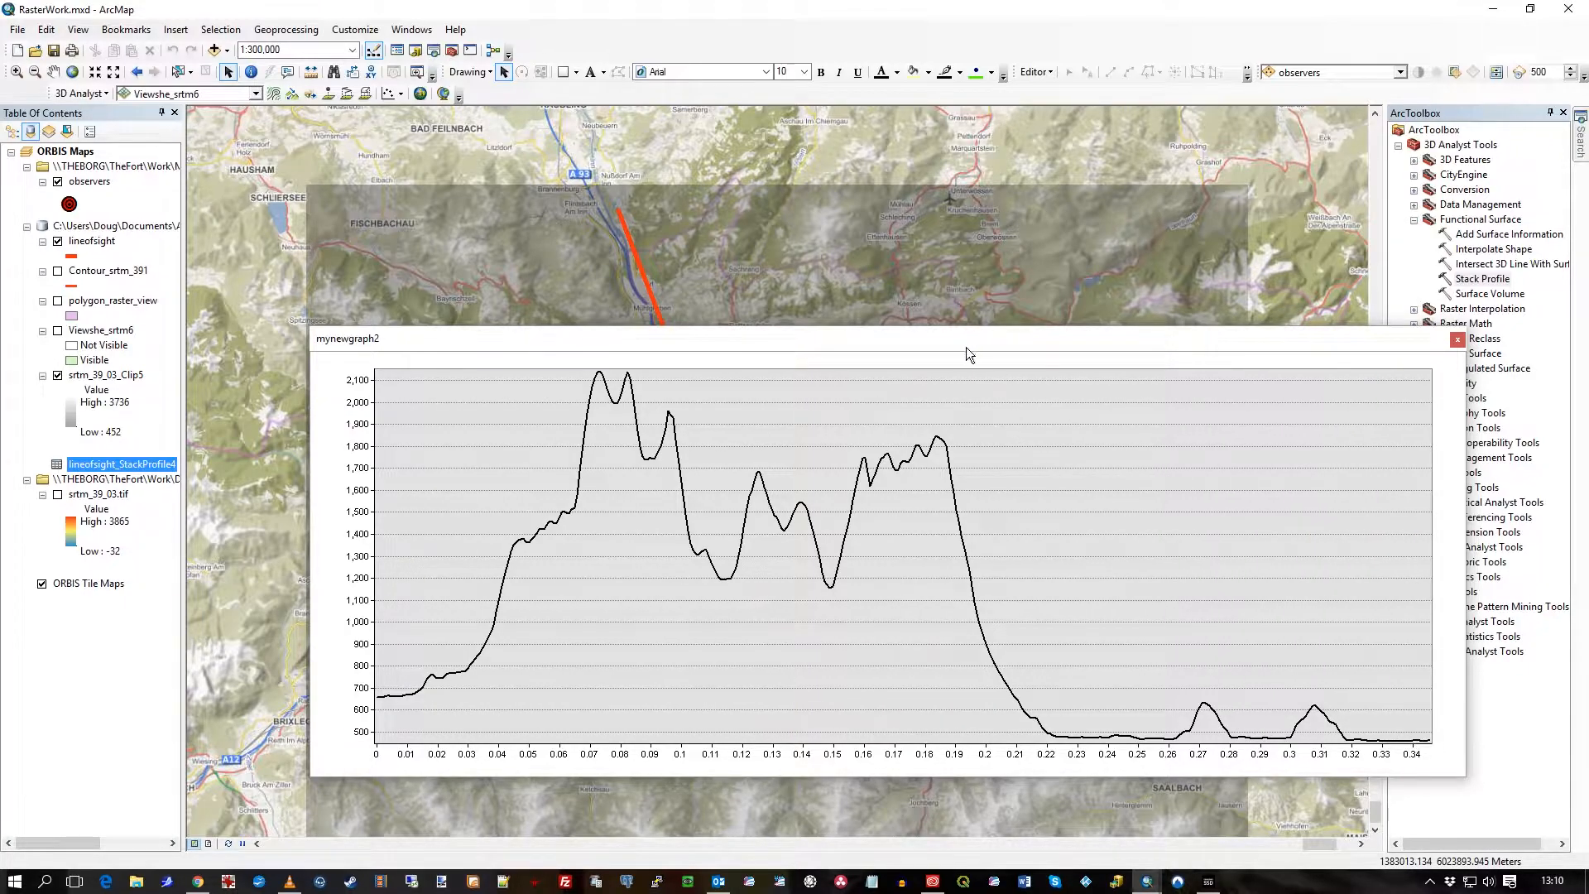
left_click_drag(966, 347, 957, 357)
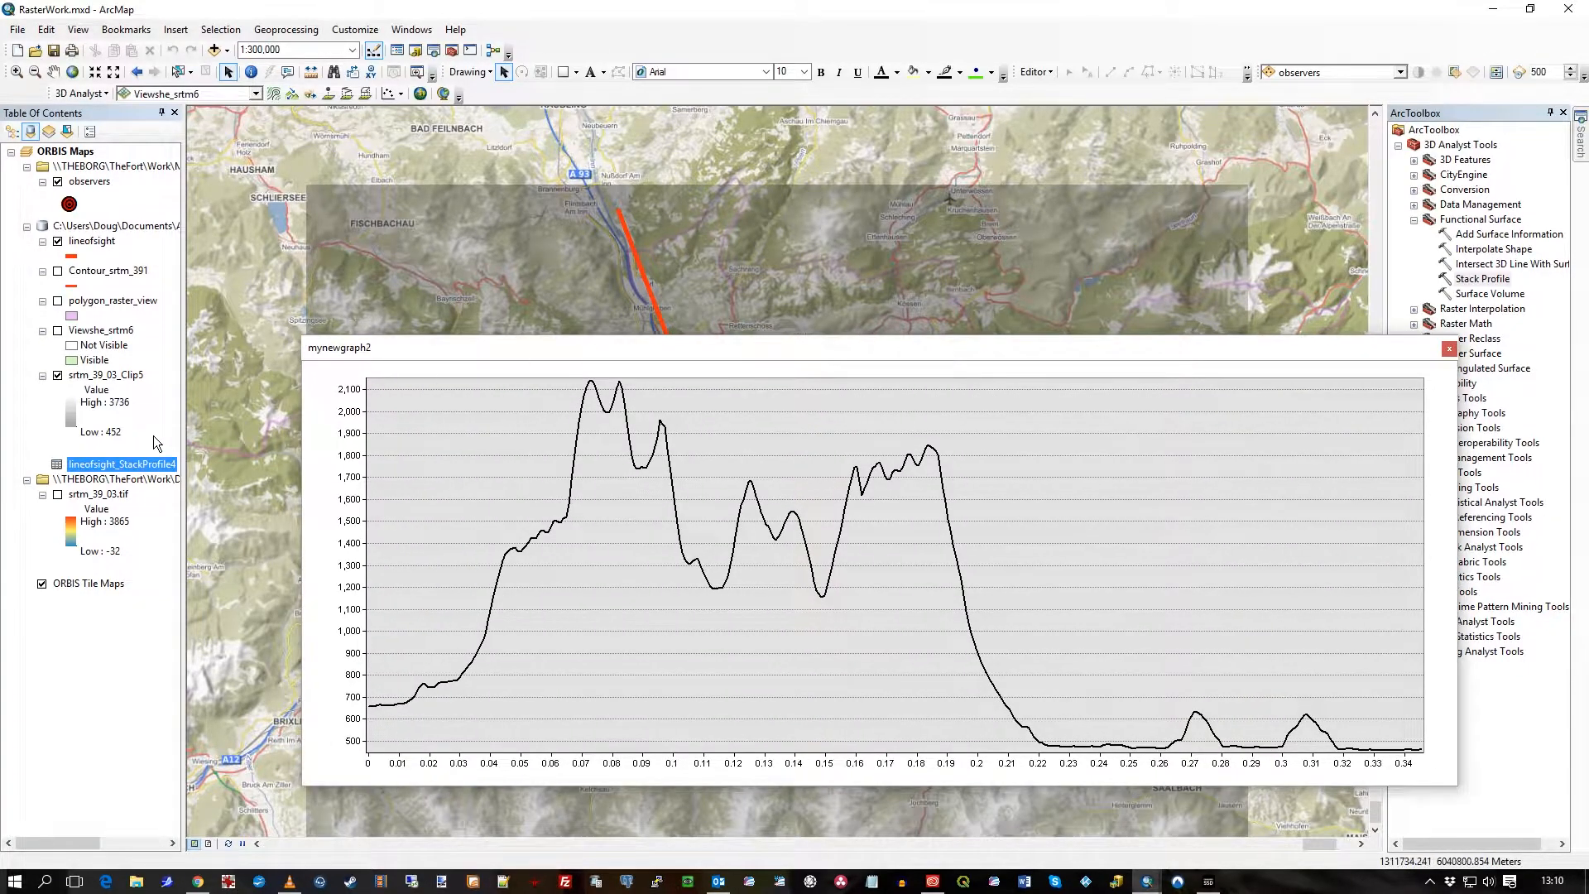
right_click(102, 465)
Step: Show the lineofsight_StackProfile4 attribute table and resize it to fit beside the graph
left_click(155, 482)
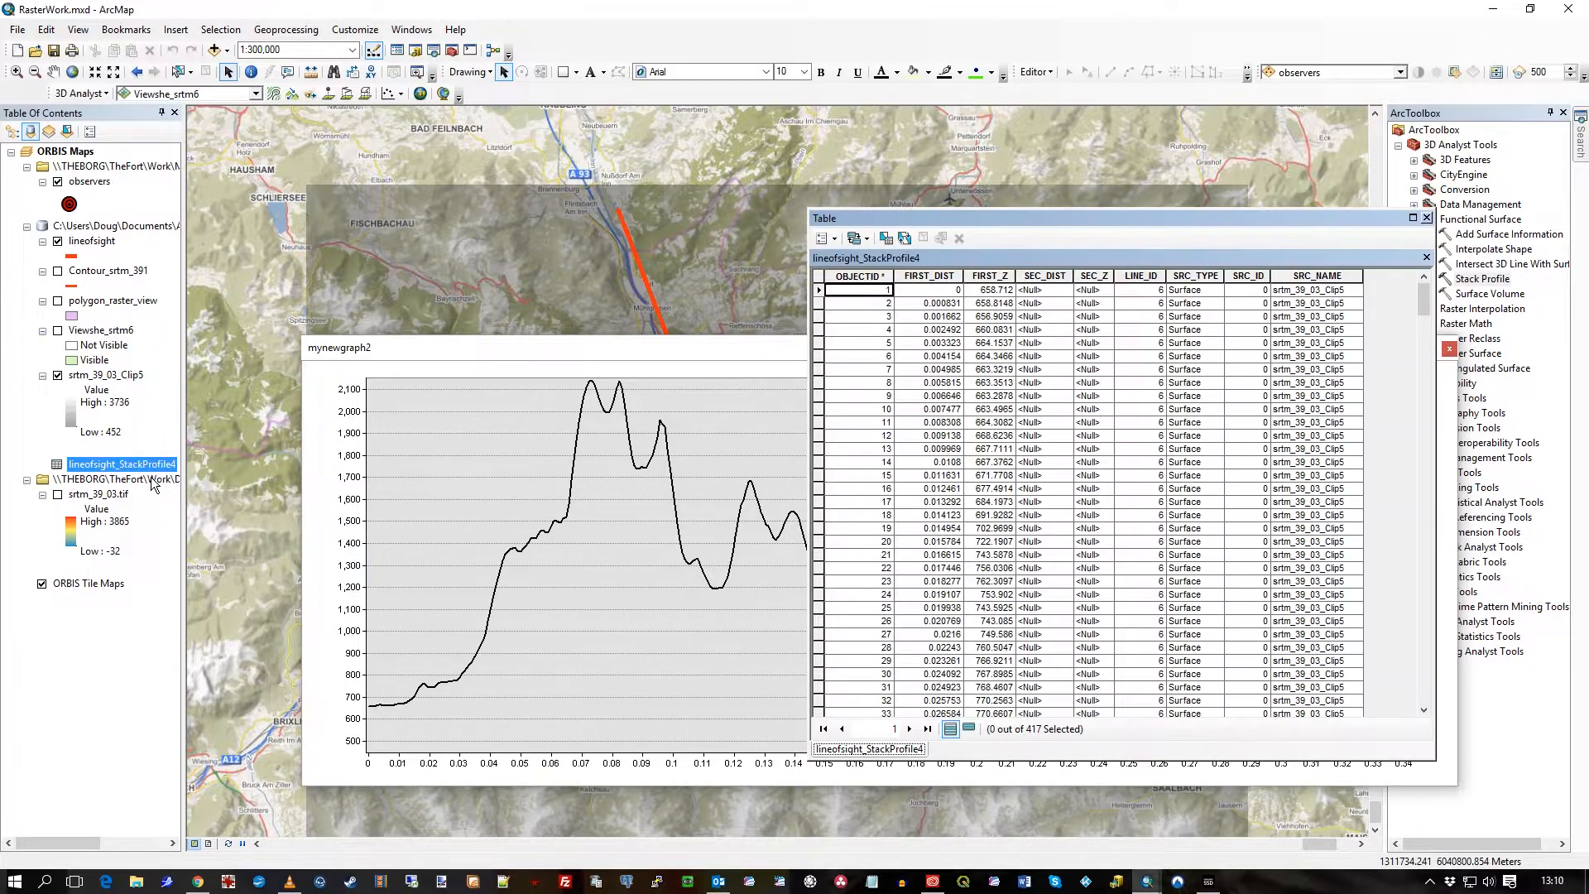
left_click_drag(982, 221, 764, 220)
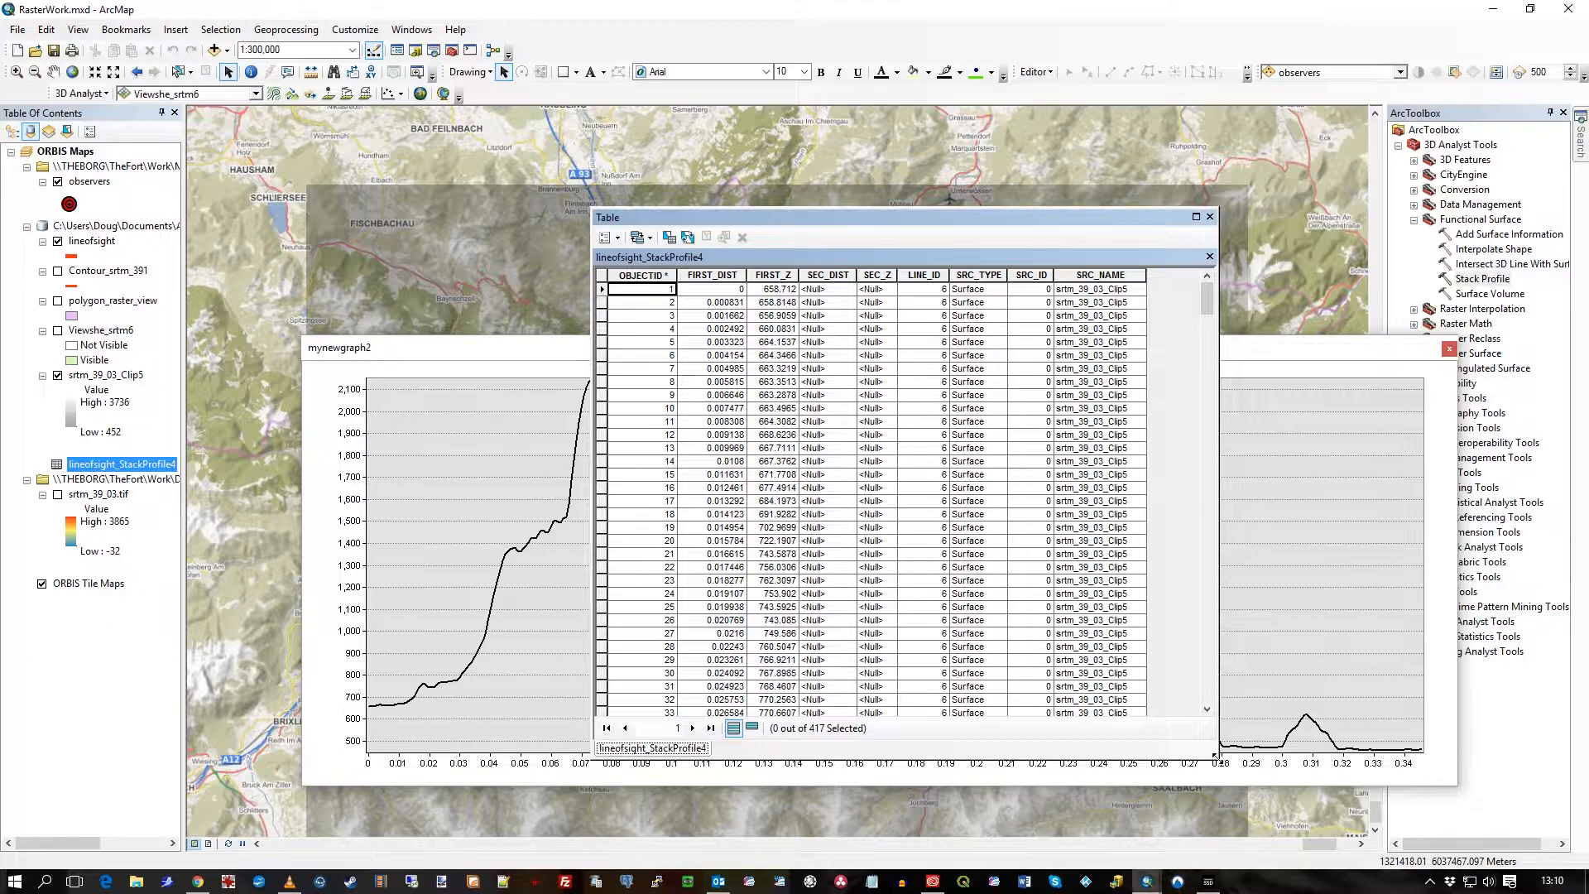
left_click_drag(1219, 753, 1237, 821)
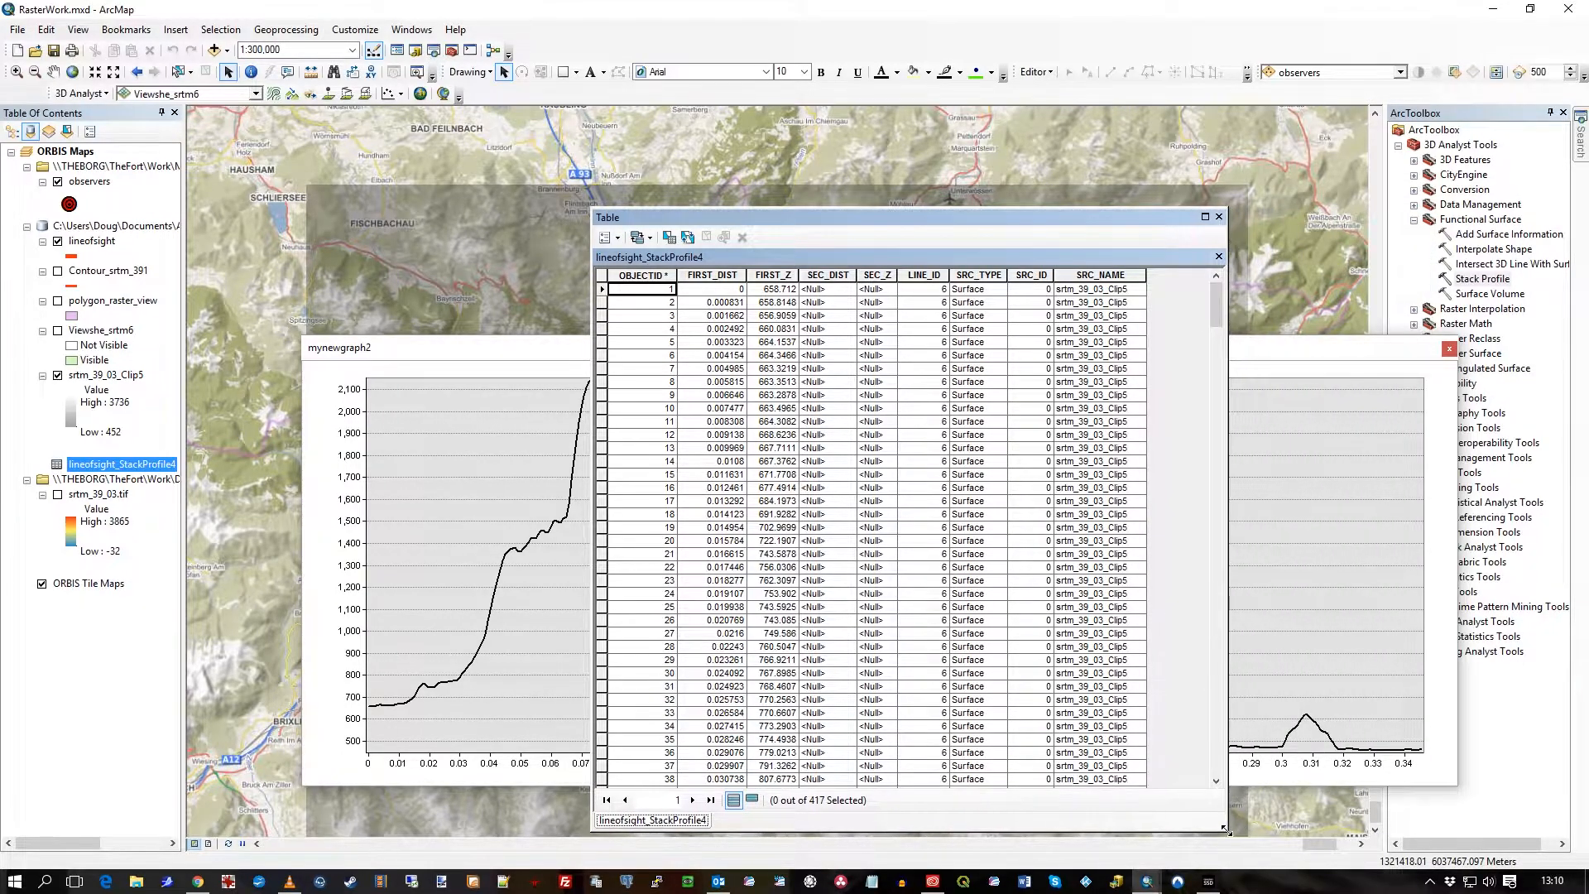
left_click_drag(1227, 828, 1242, 807)
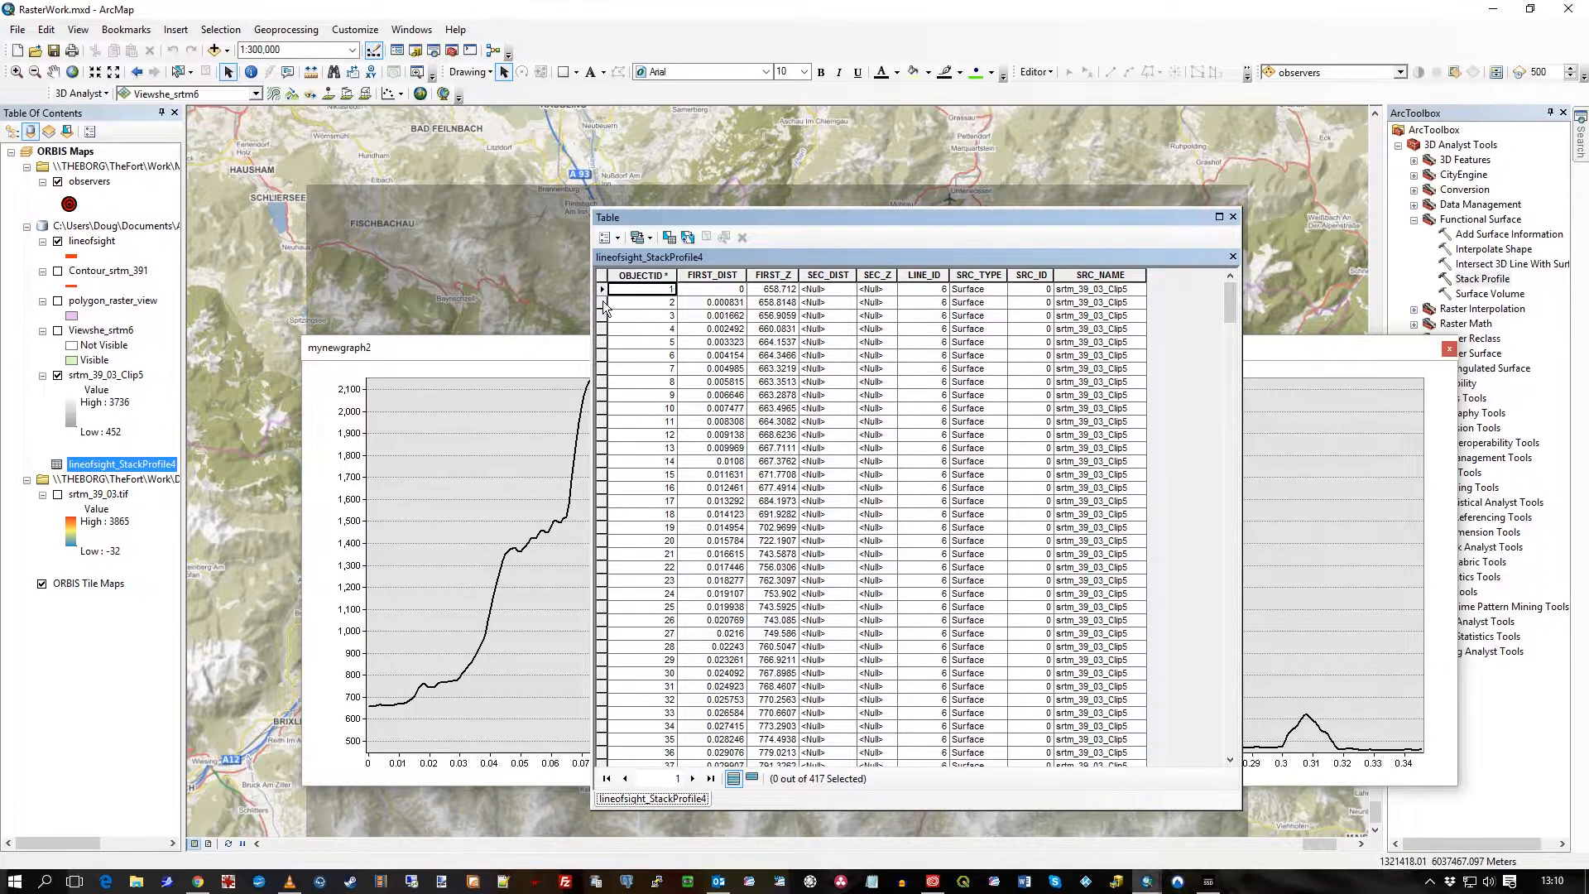
Step: Select profile records 5, 7 and 11 in turn, then close the table
left_click(602, 302)
left_click(603, 342)
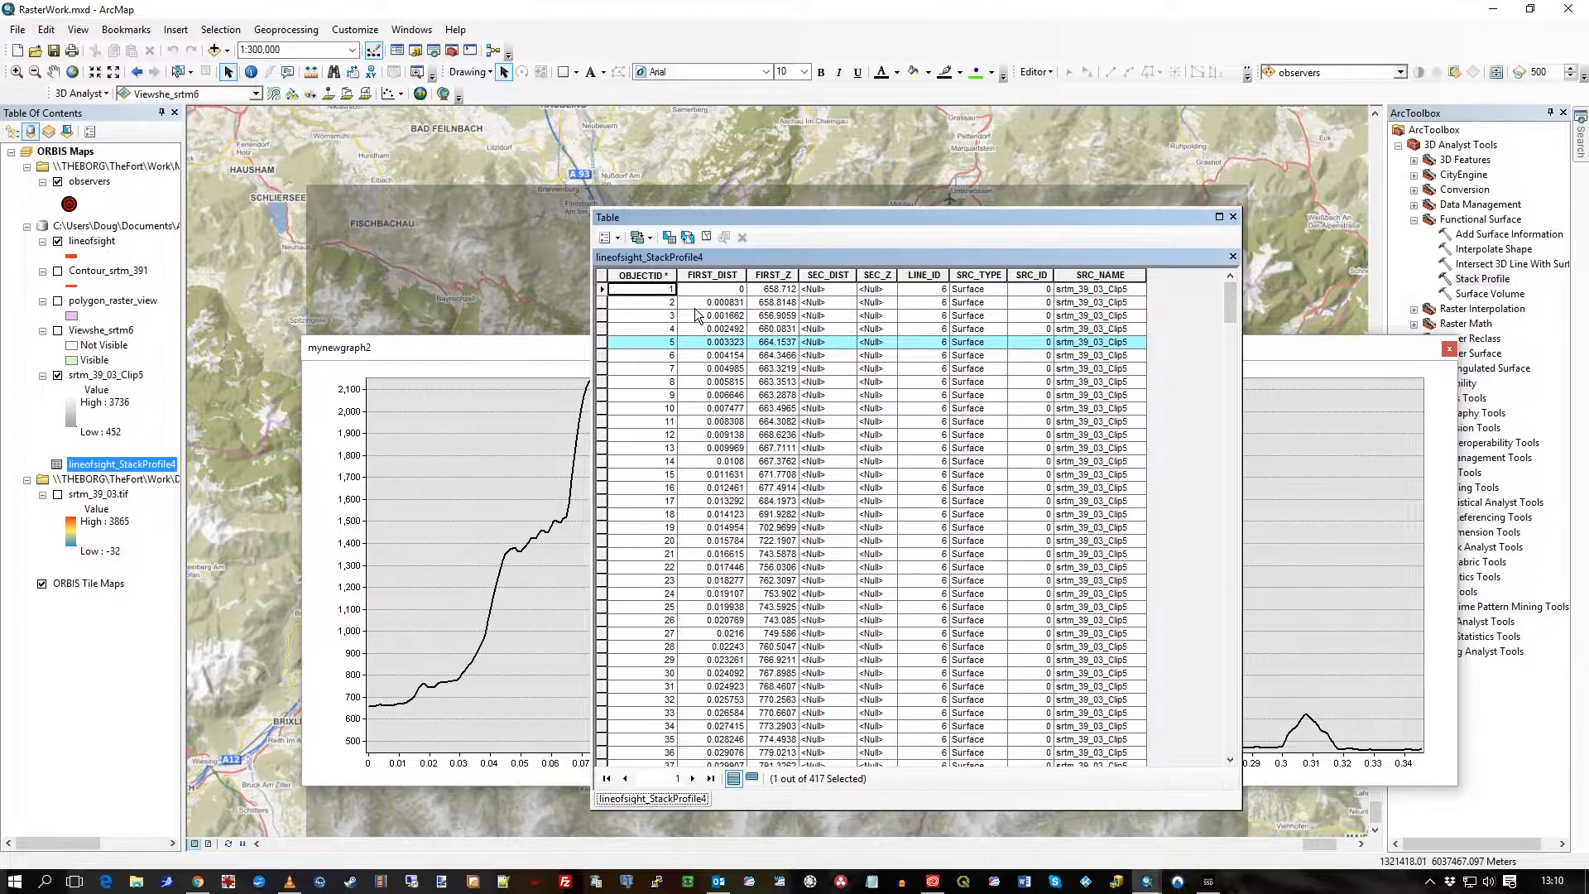
left_click(601, 368)
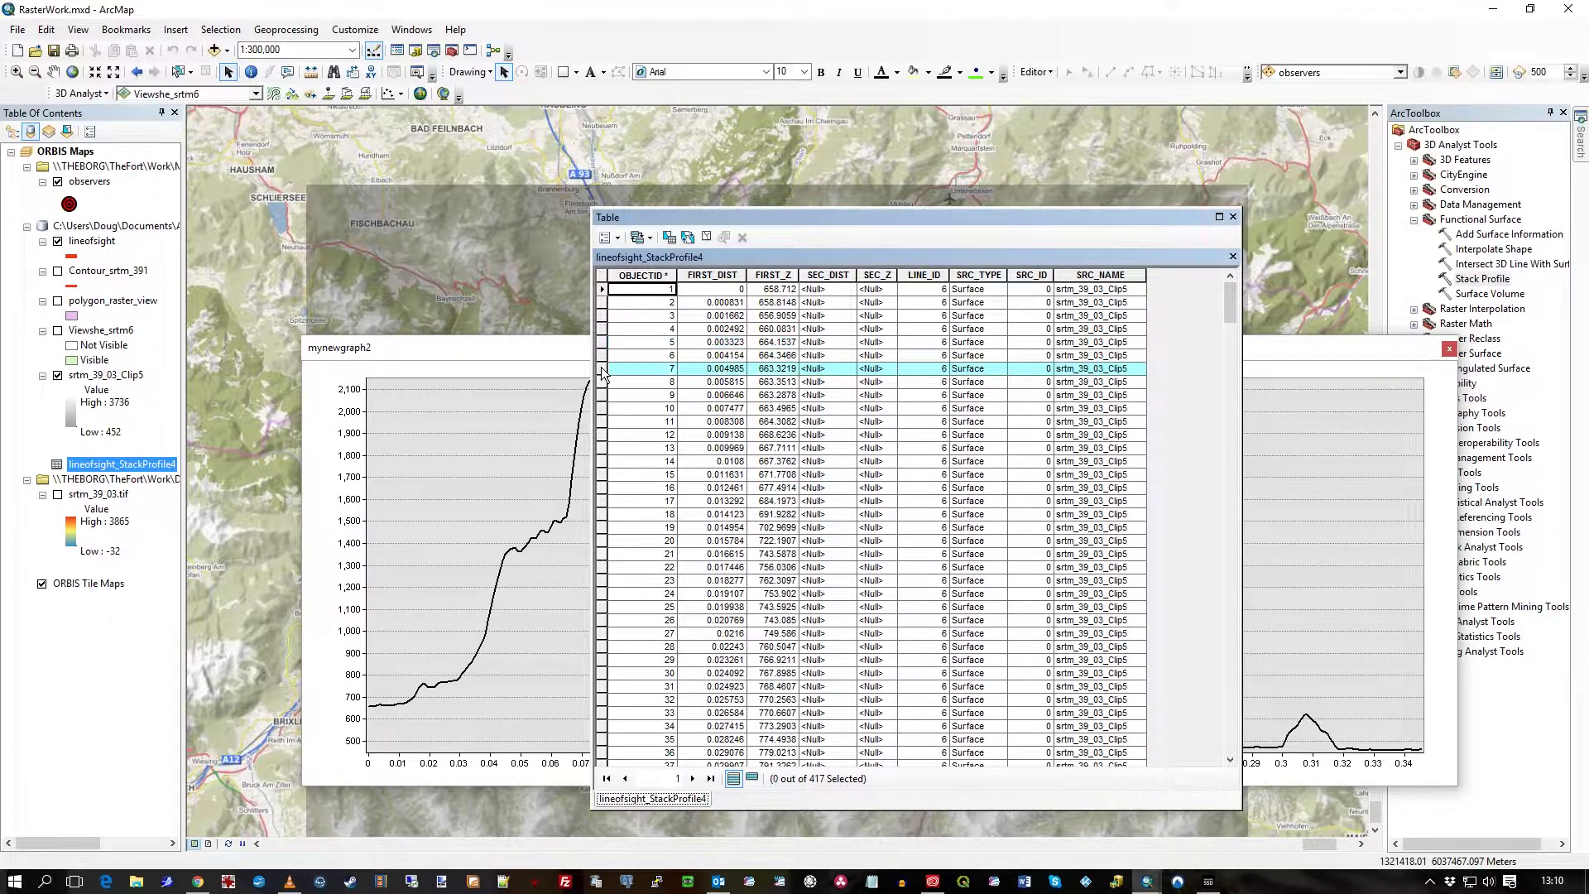
left_click(602, 422)
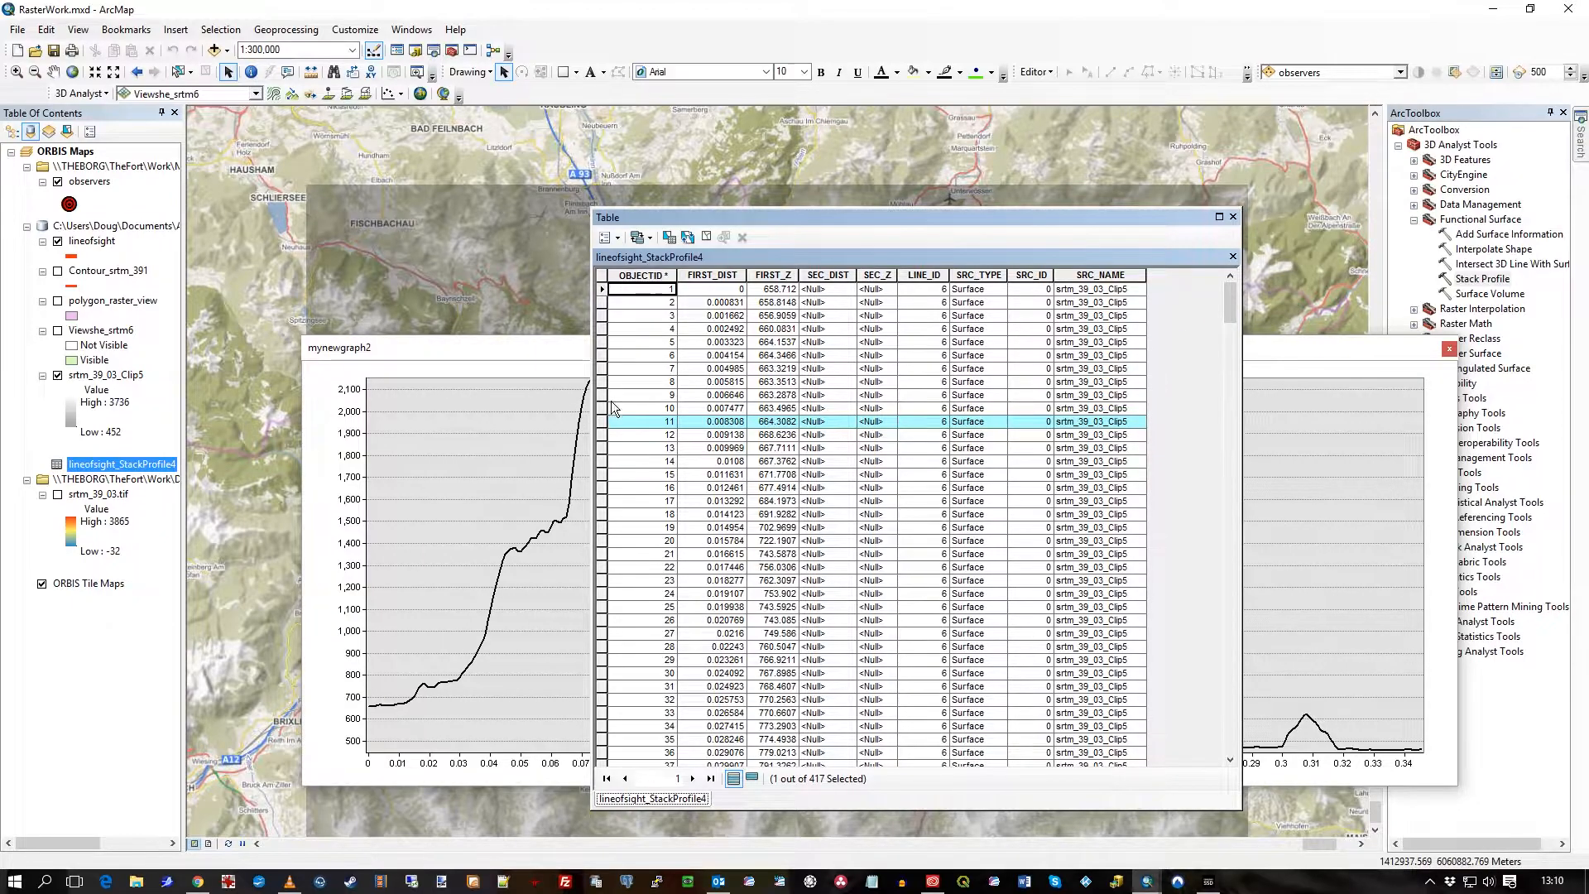
scroll(671, 572, "down", 12)
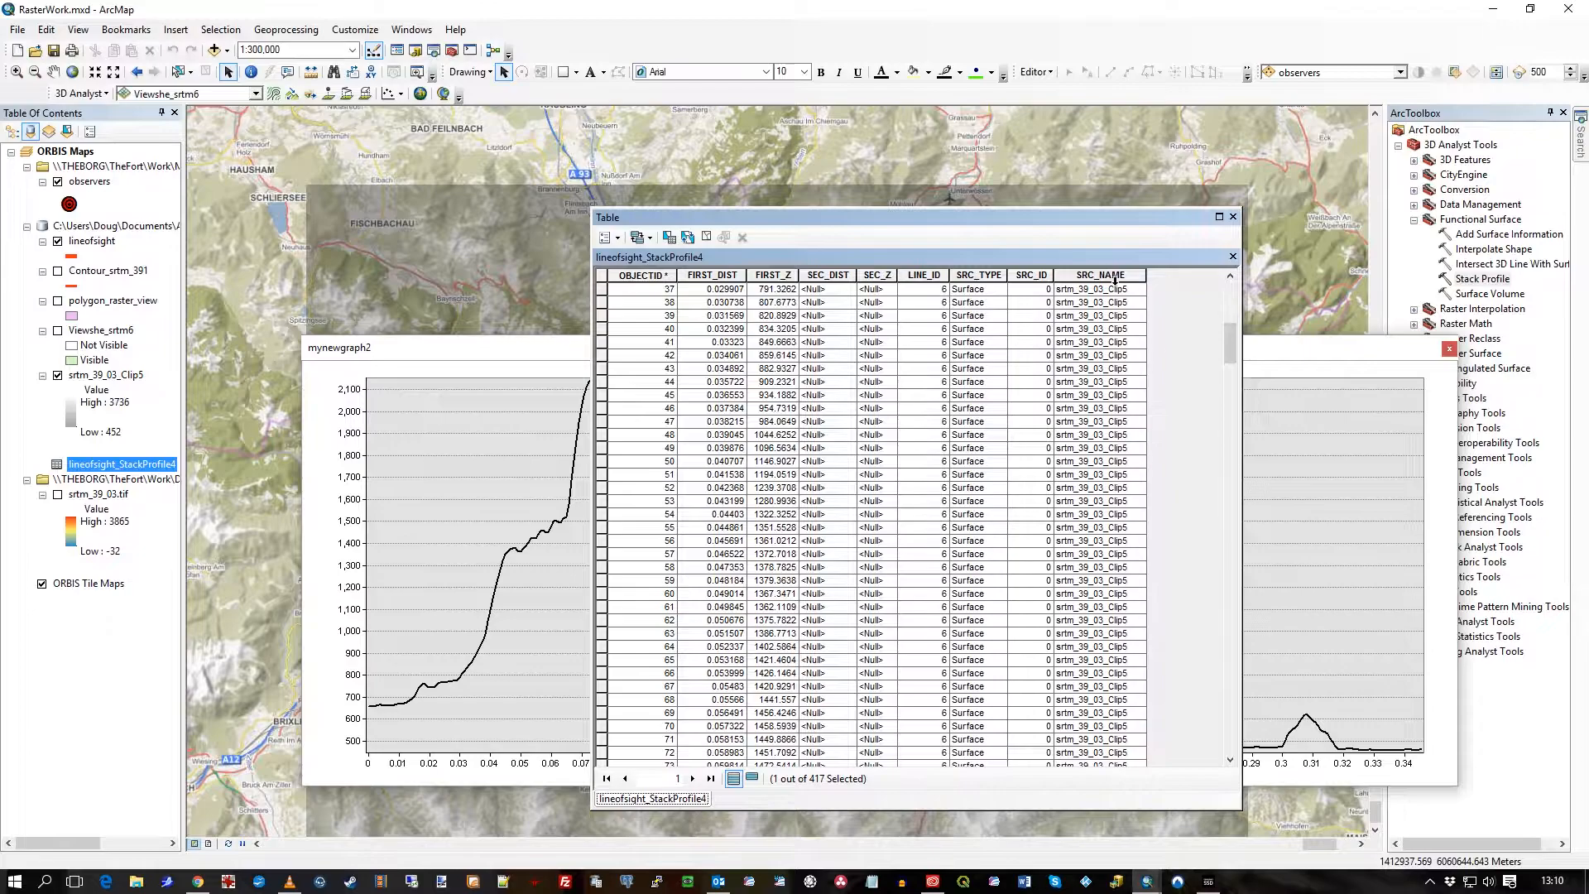
left_click(1232, 217)
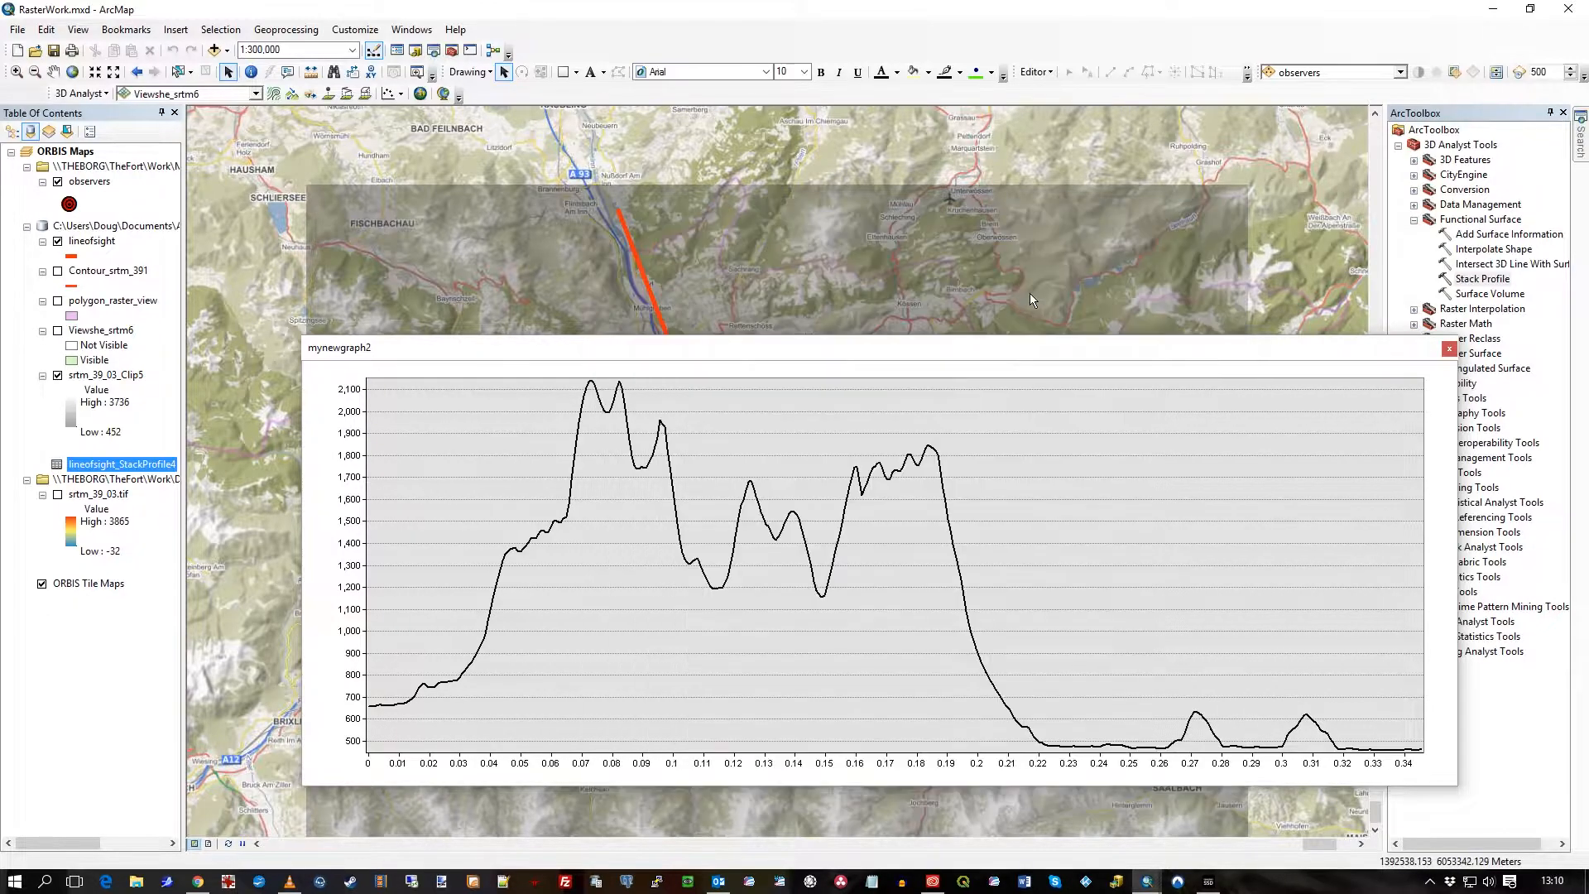
Step: Inspect mynewgraph2's properties without changes and close the graph
left_click_drag(1025, 347, 986, 324)
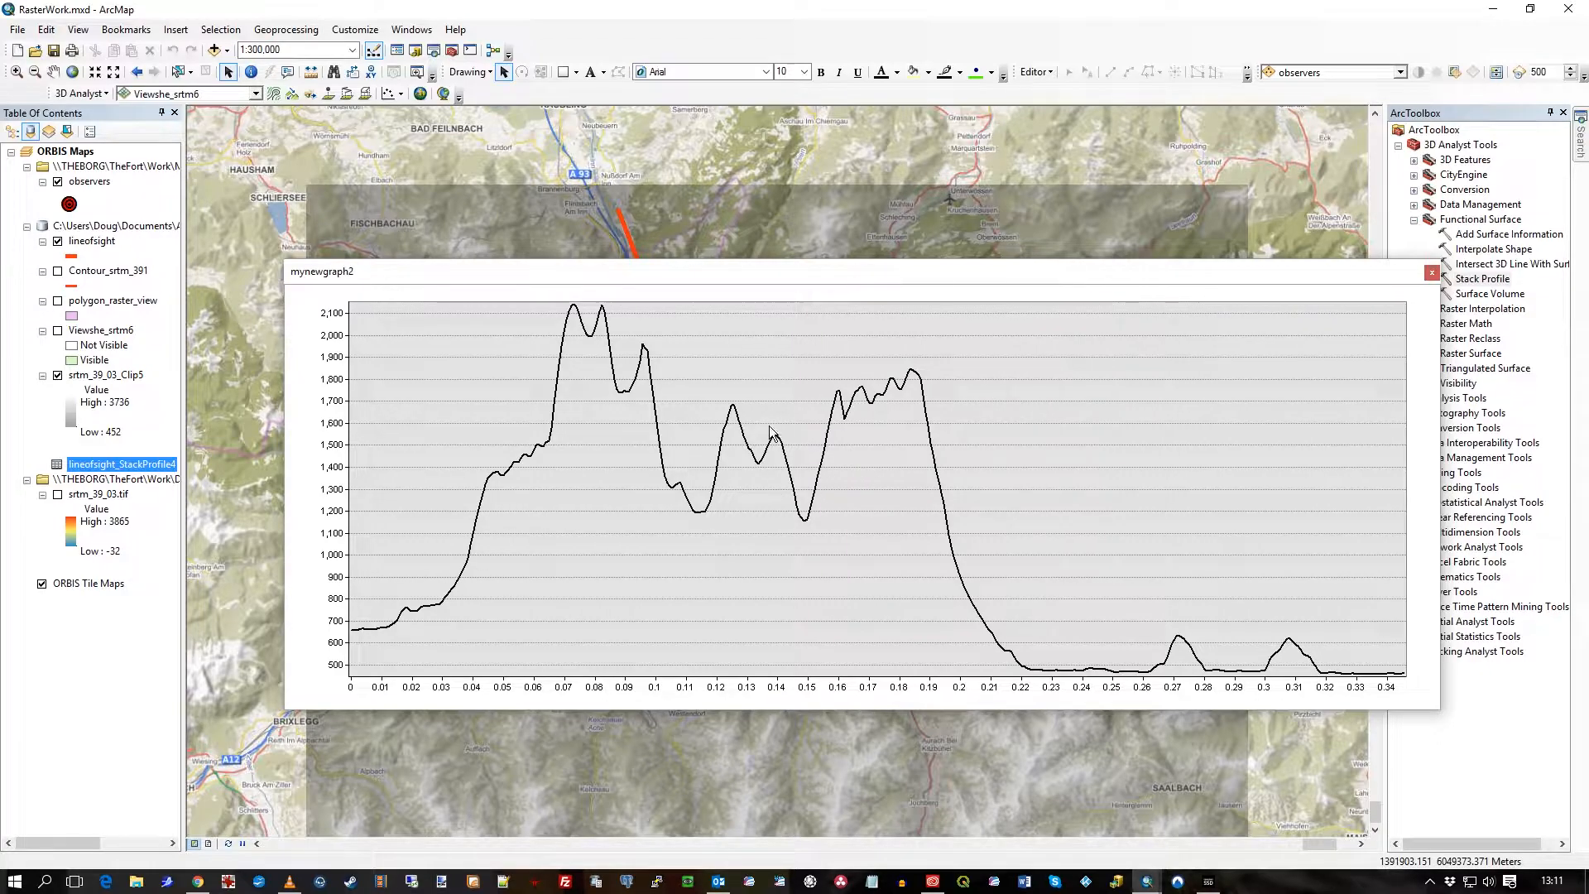
double_click(746, 441)
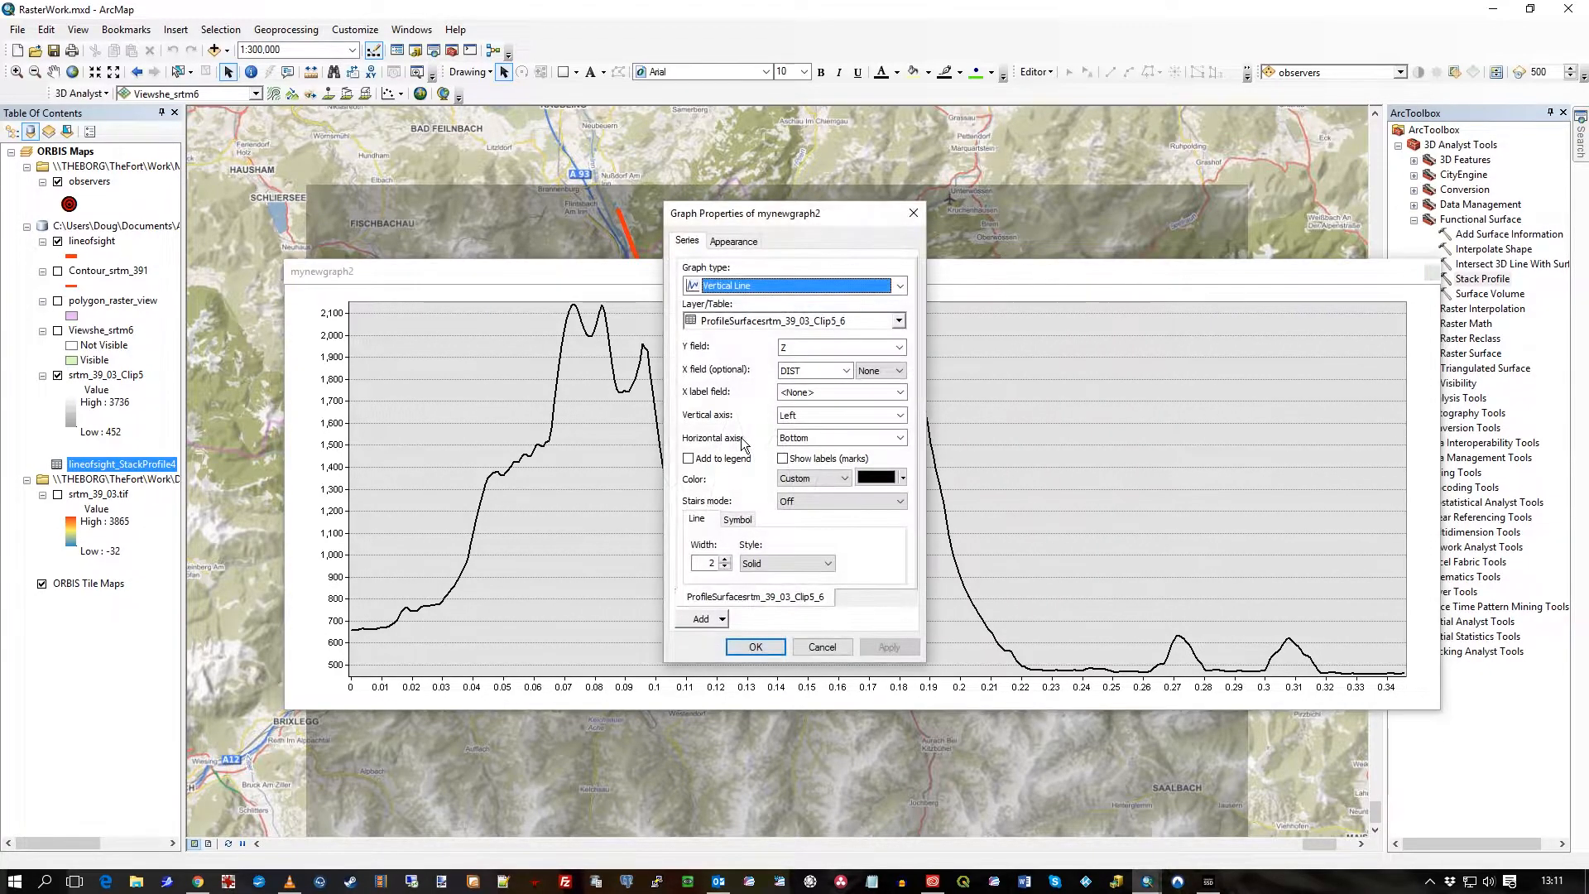
left_click(824, 650)
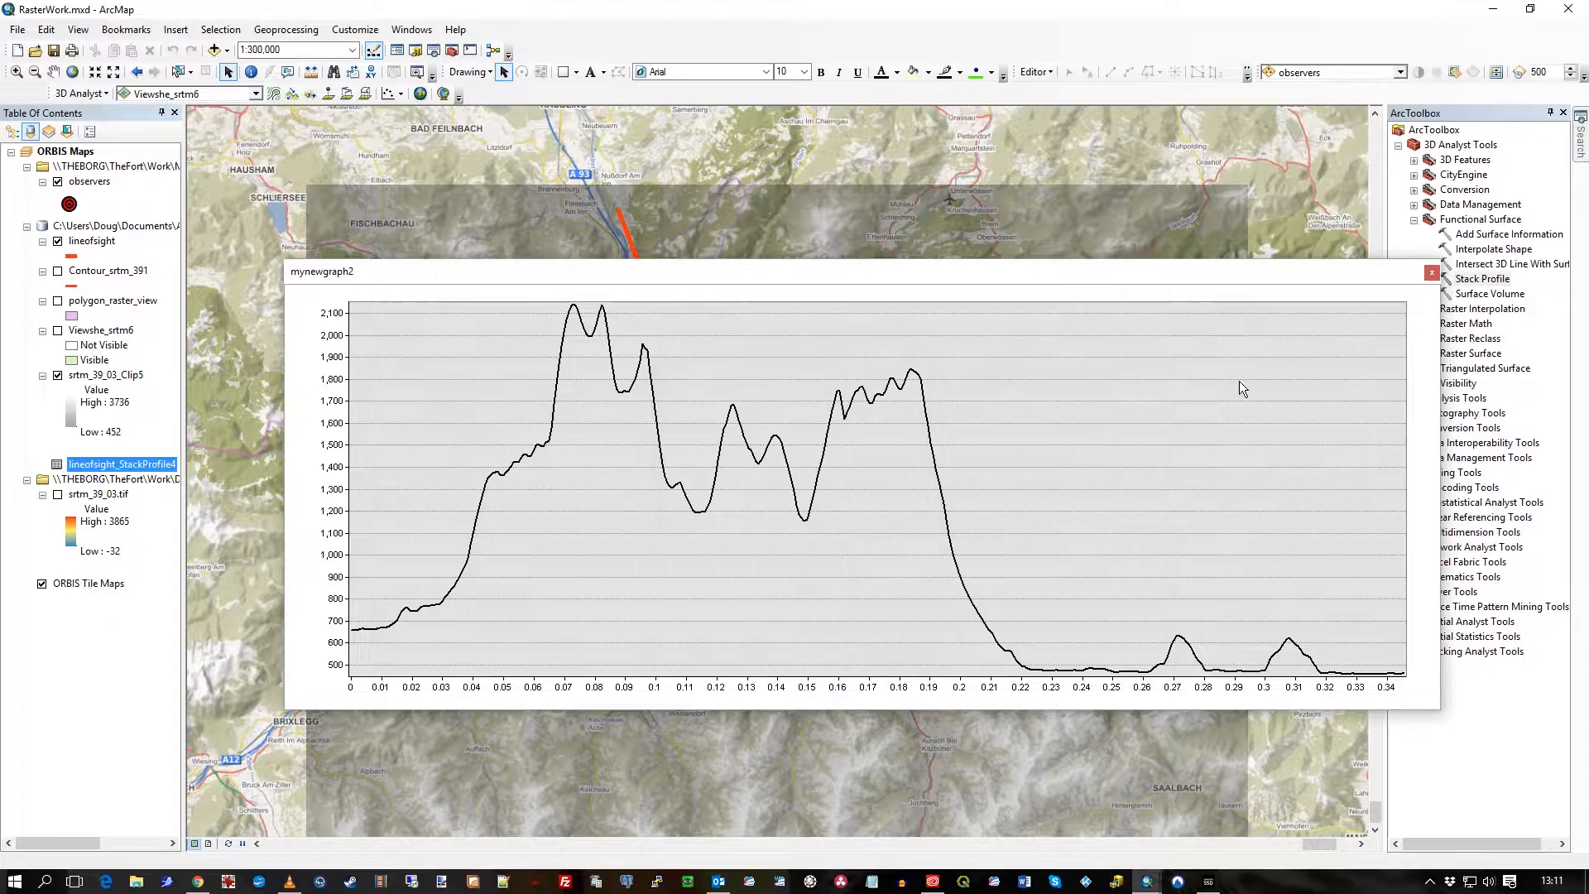
left_click(1429, 271)
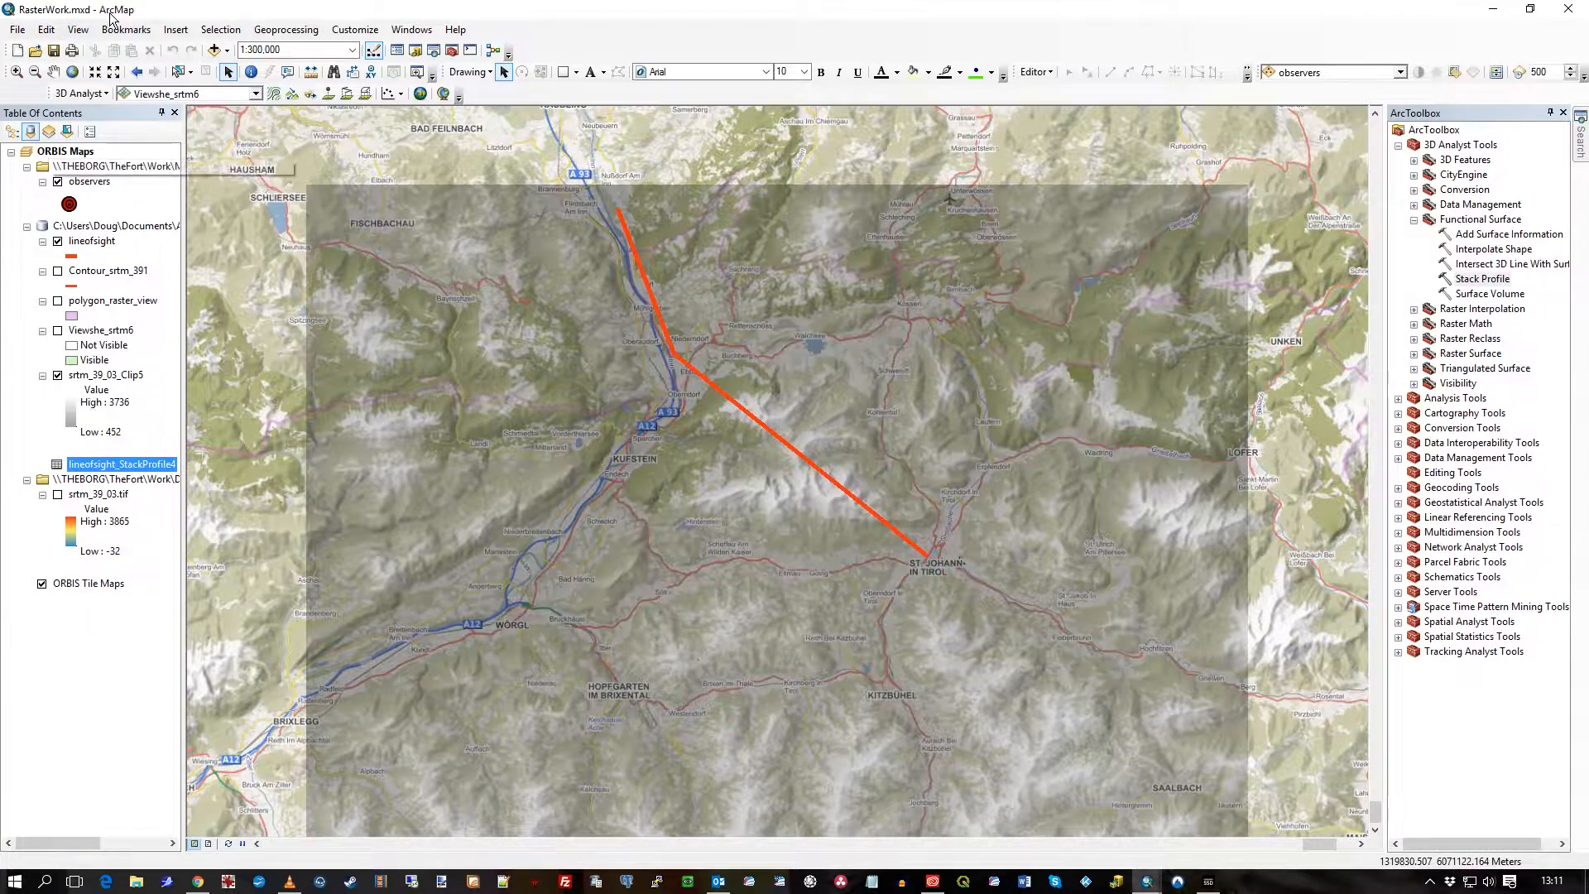
Step: Start the Create Graph wizard from View > Graphs
left_click(77, 29)
mouse_move(107, 87)
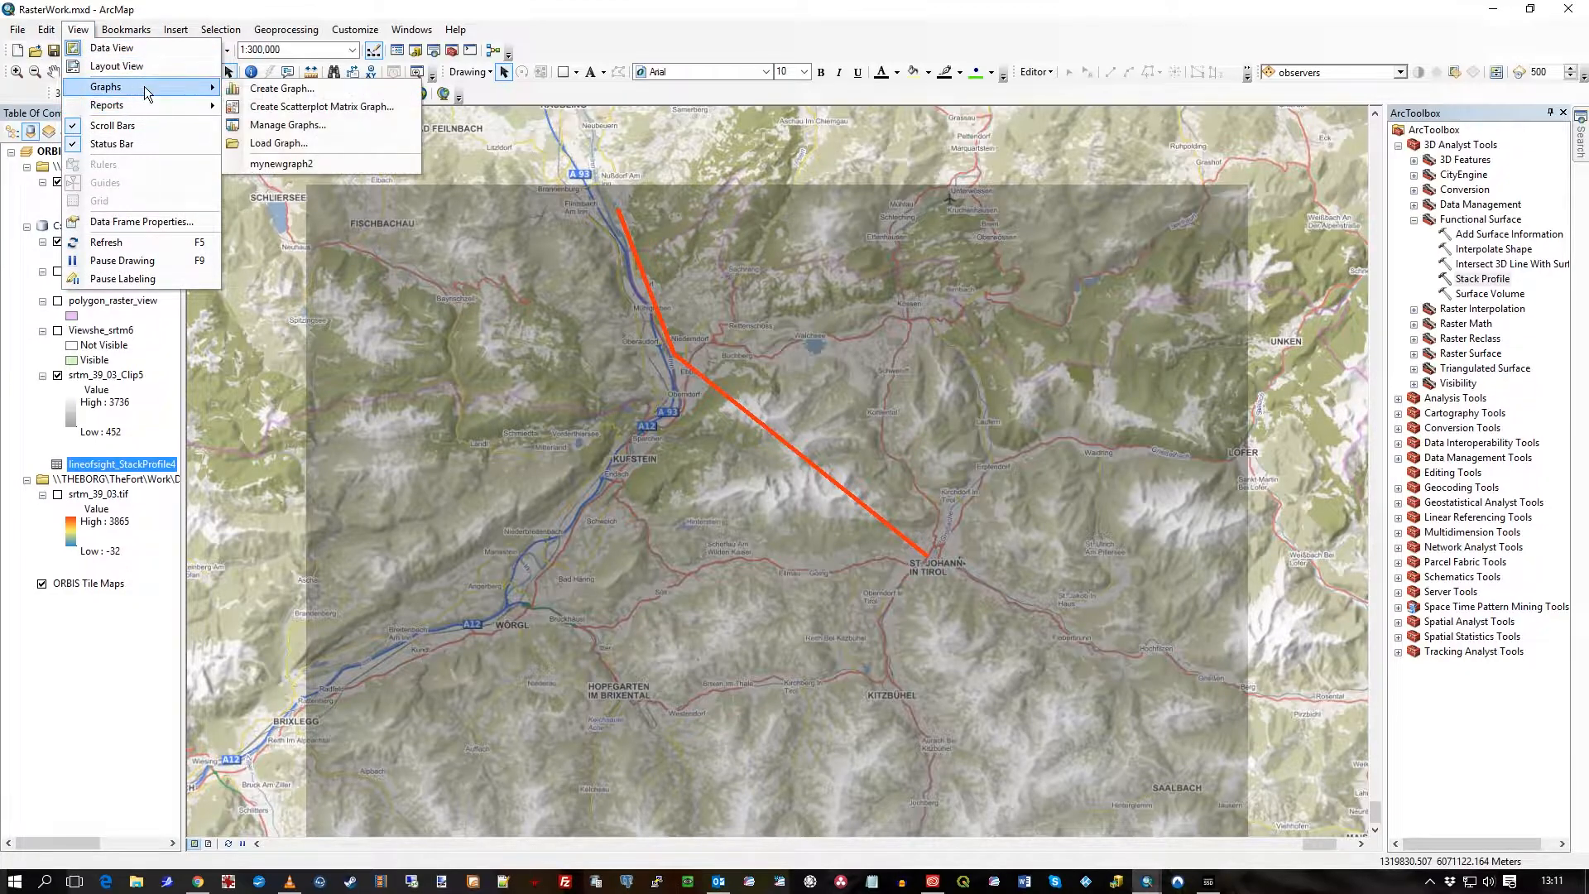
left_click(307, 94)
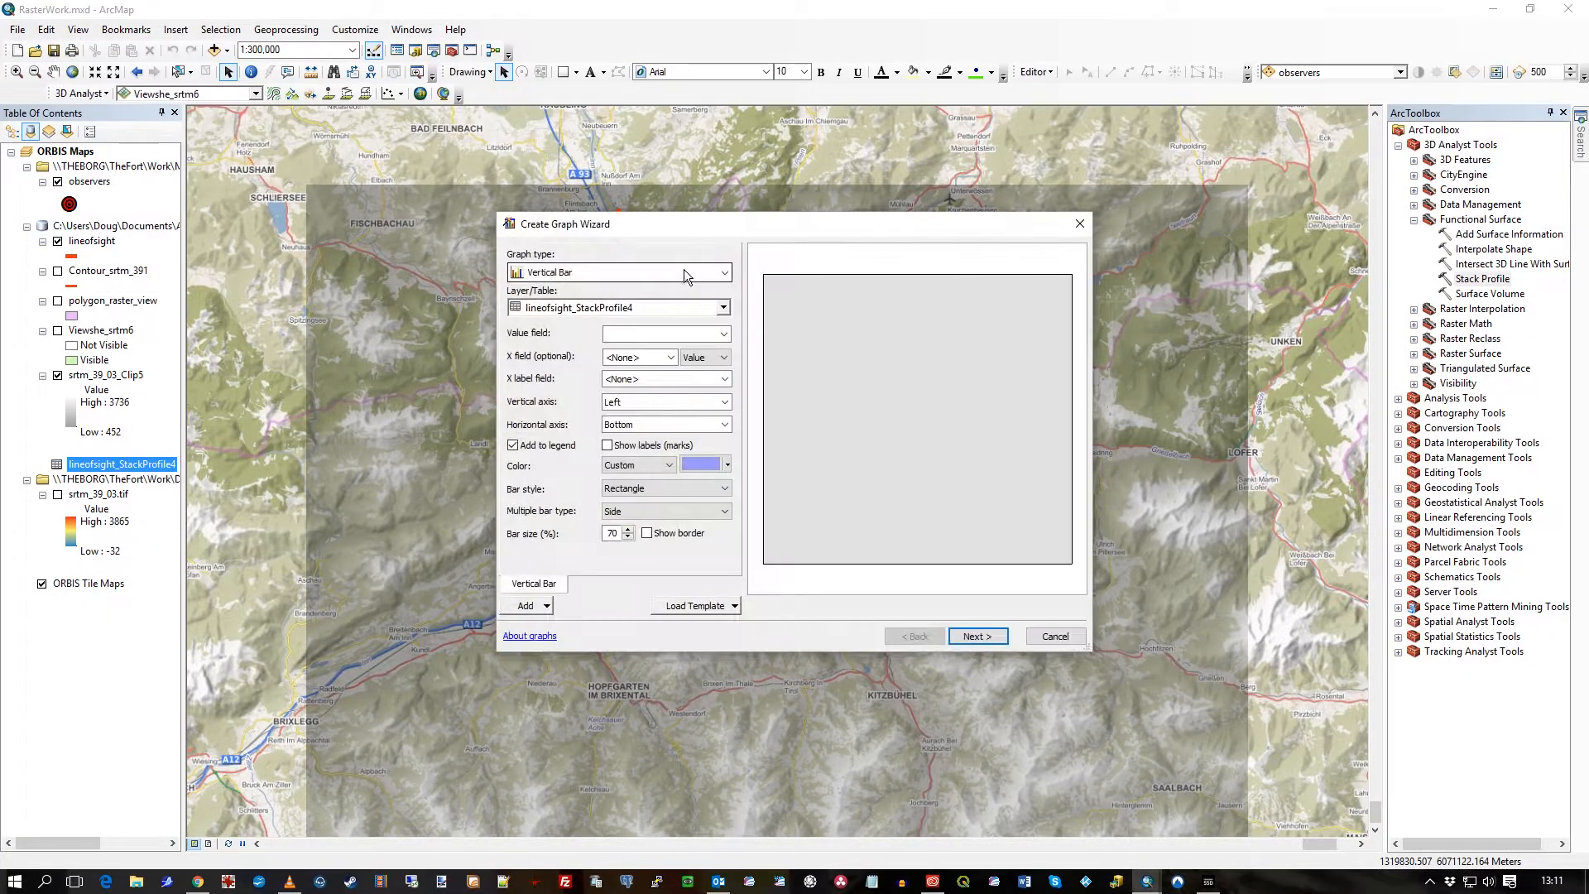
Step: Make the new graph a Vertical Line of FIRST_Z and move the wizard aside to see the line of sight
left_click(700, 274)
left_click(593, 351)
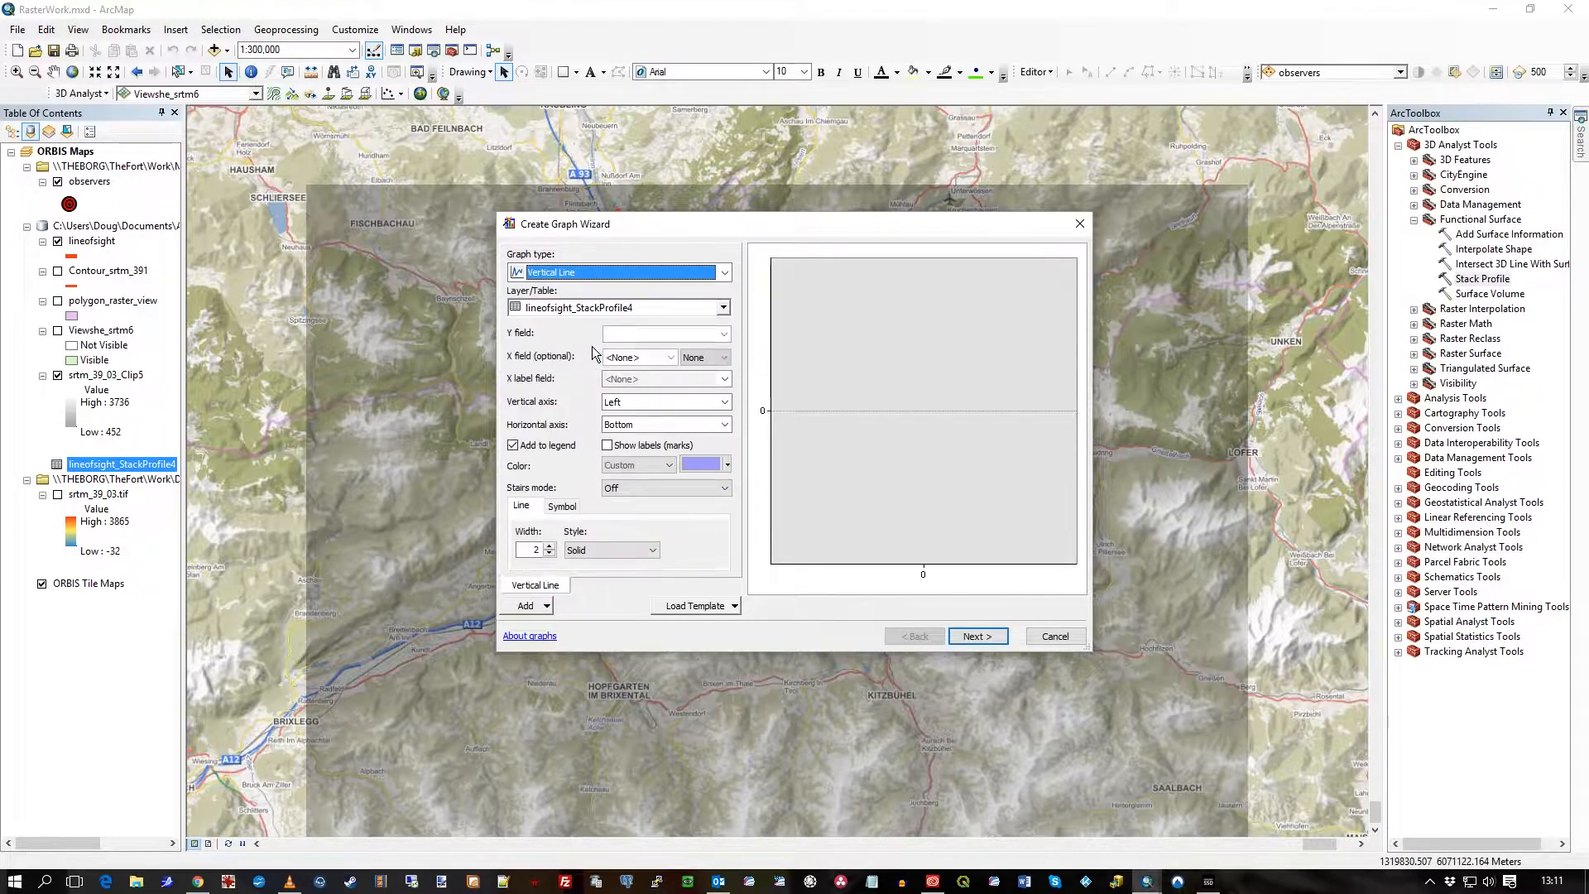
left_click(722, 333)
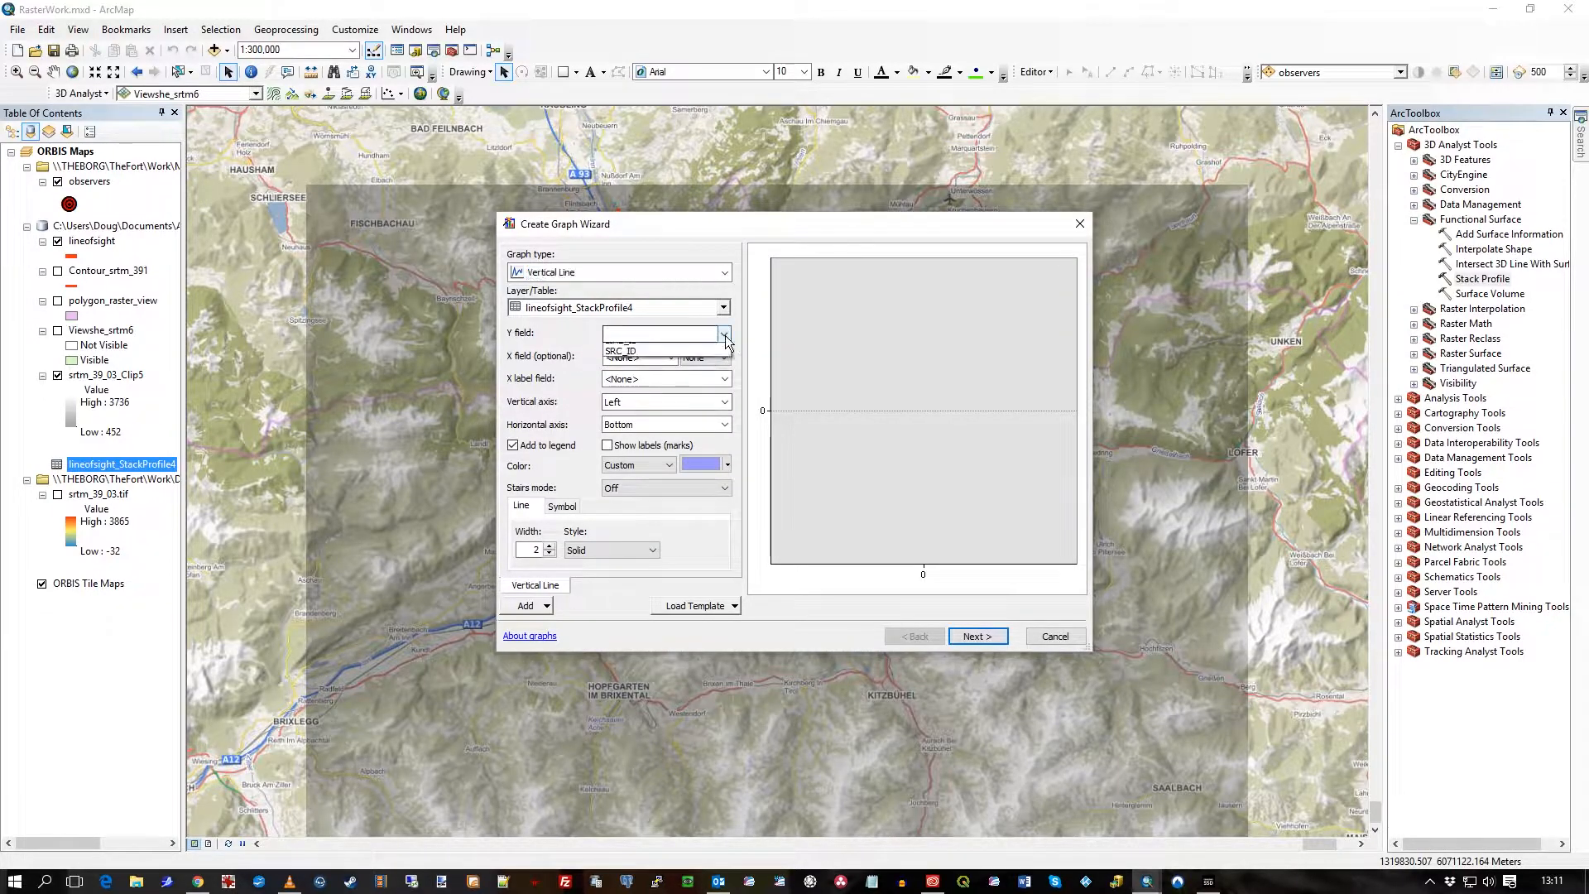
left_click(647, 372)
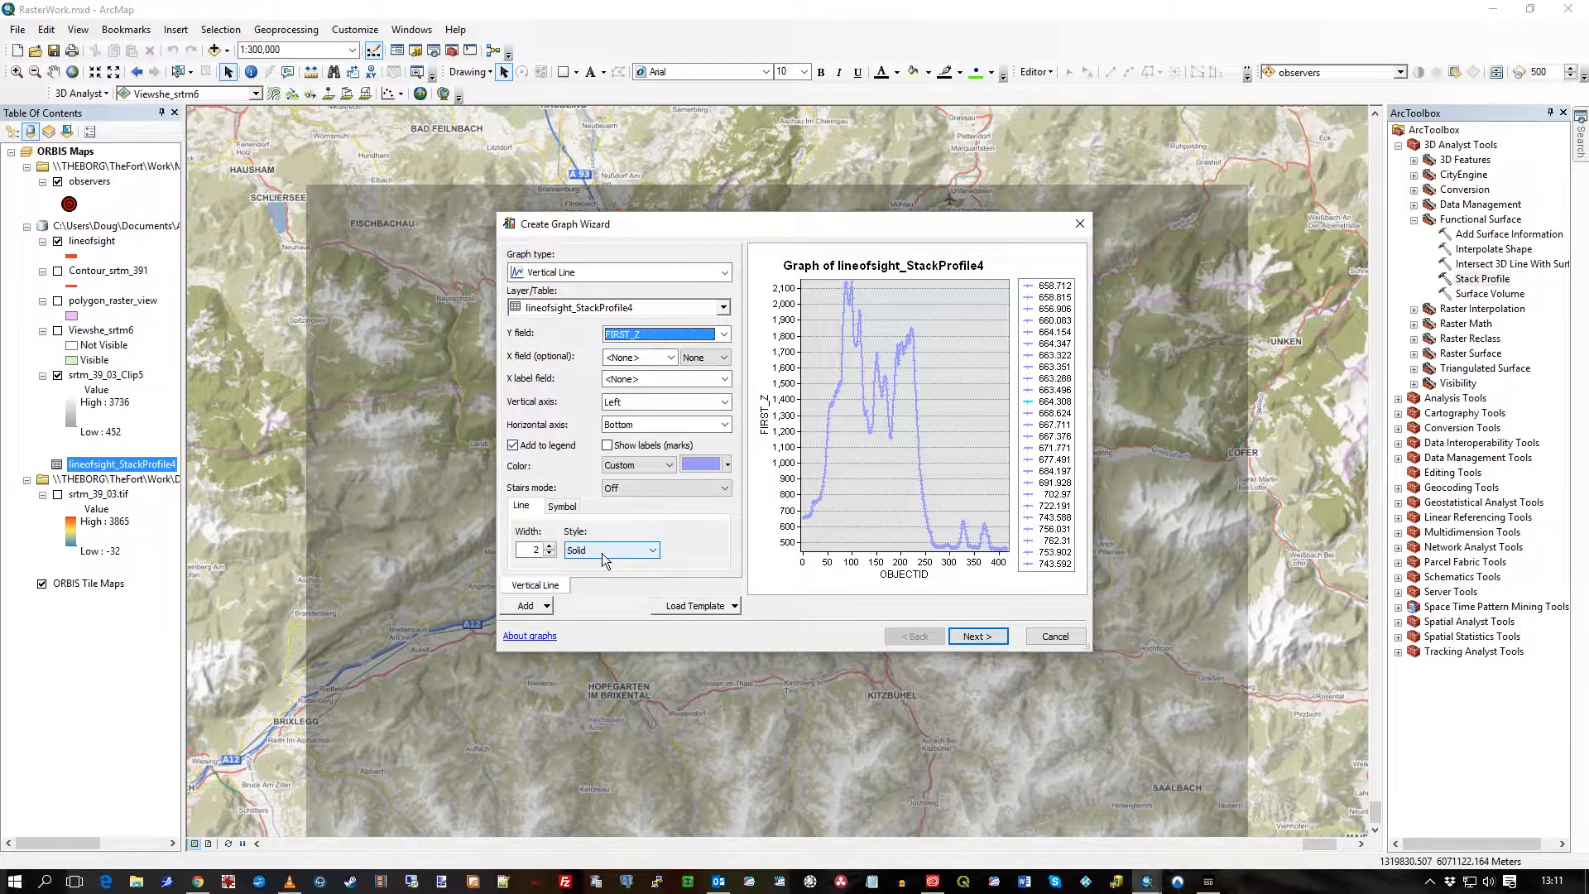
mouse_move(744, 235)
left_mouse_down()
mouse_move(1051, 202)
mouse_move(979, 194)
left_mouse_up()
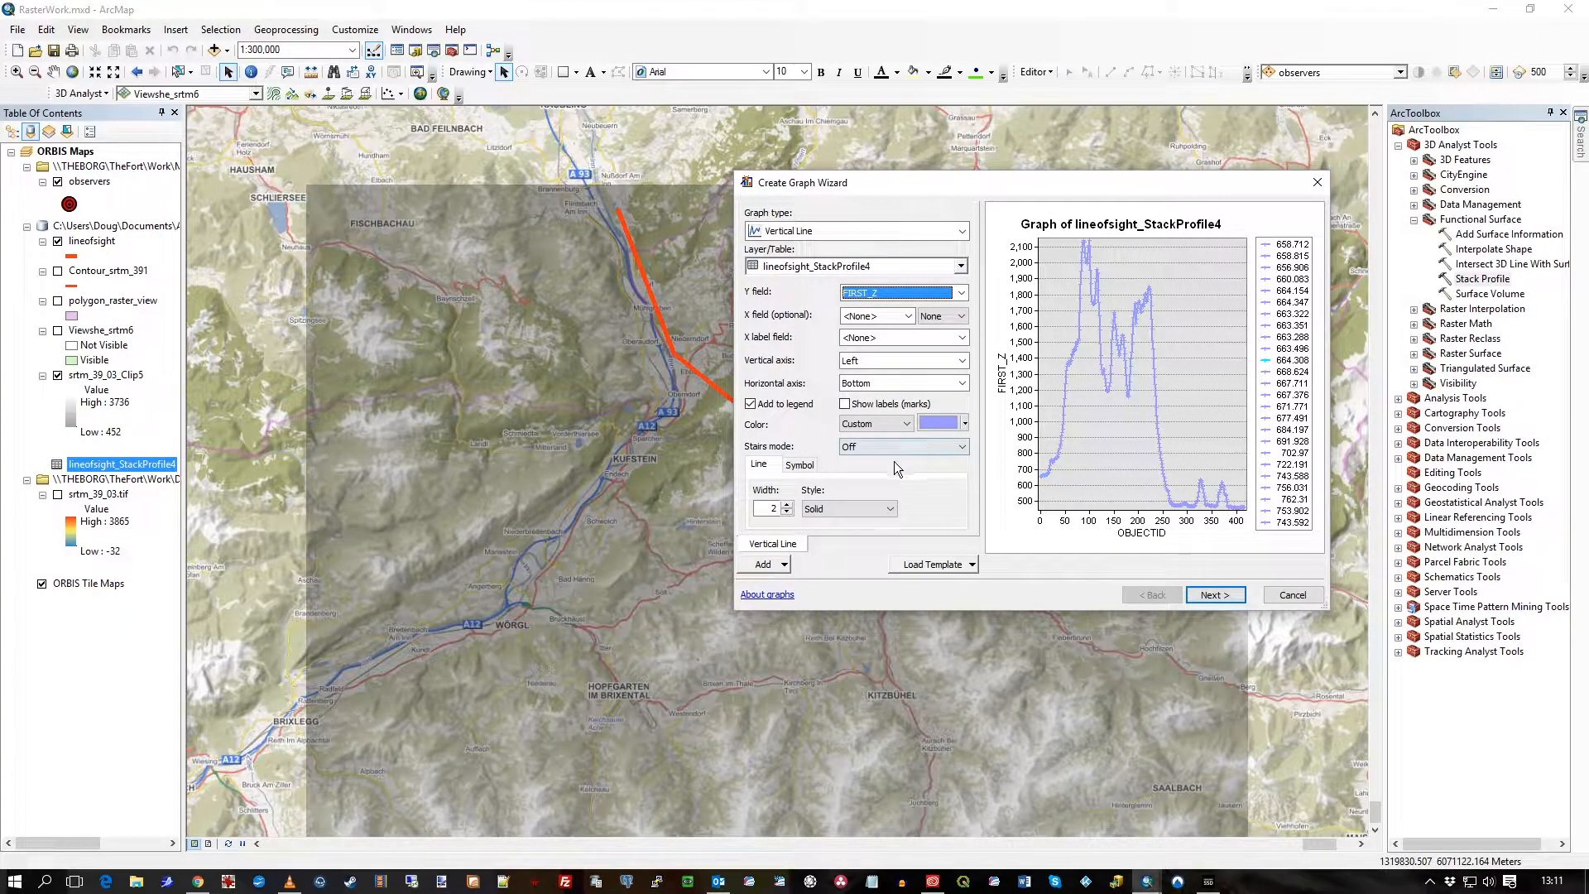
Step: Cancel the wizard, reopen the lineofsight_StackProfile4 table and select records 1 through 25
left_click(1293, 594)
right_click(119, 464)
left_click(198, 479)
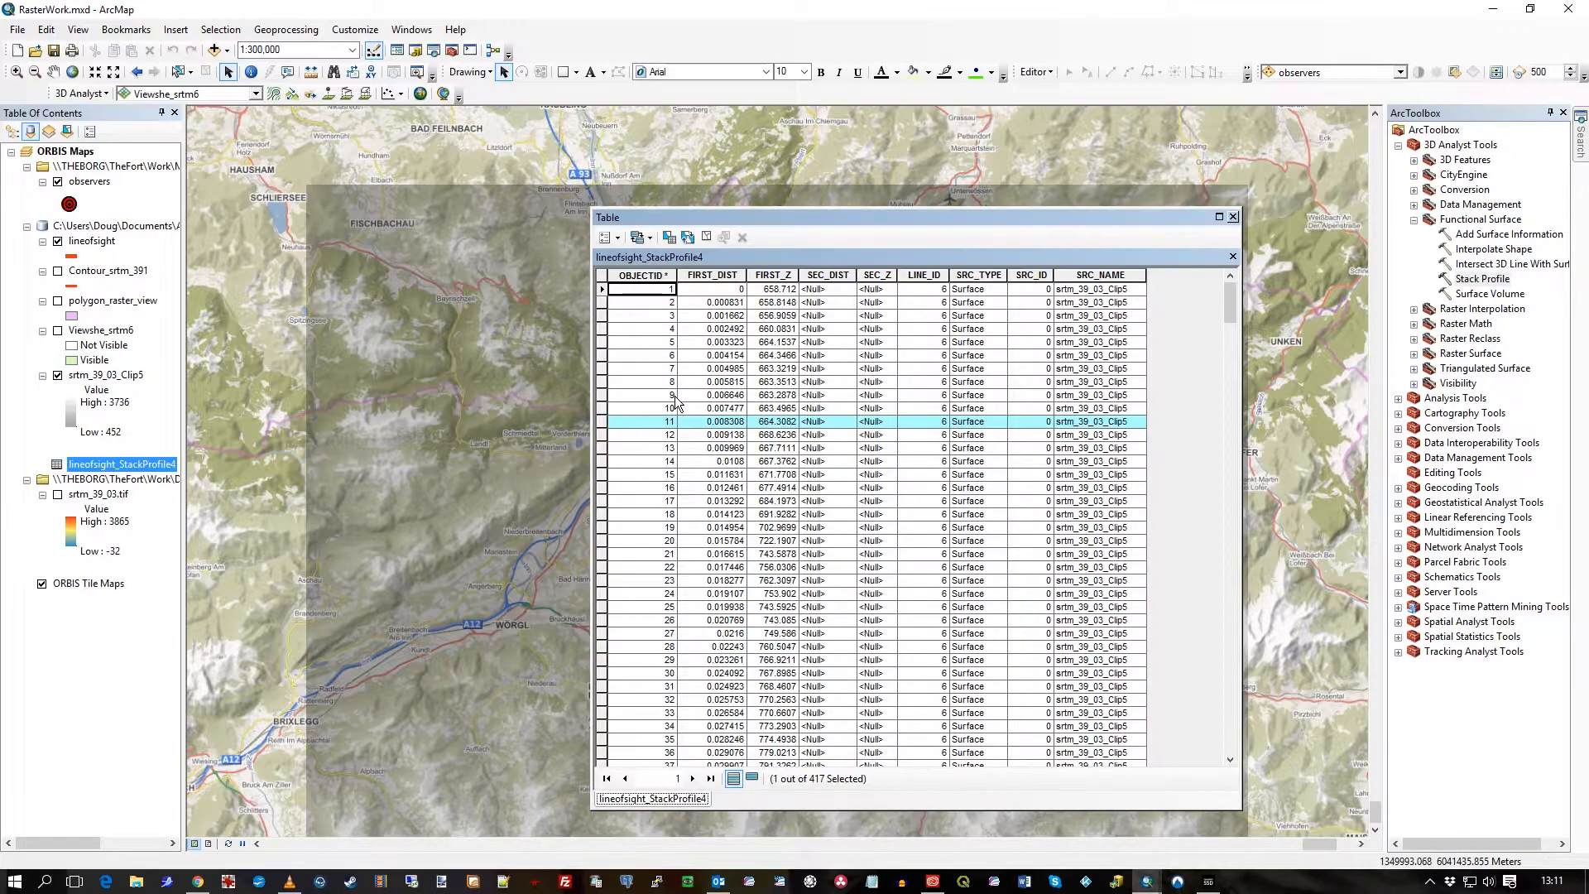
left_click(604, 290)
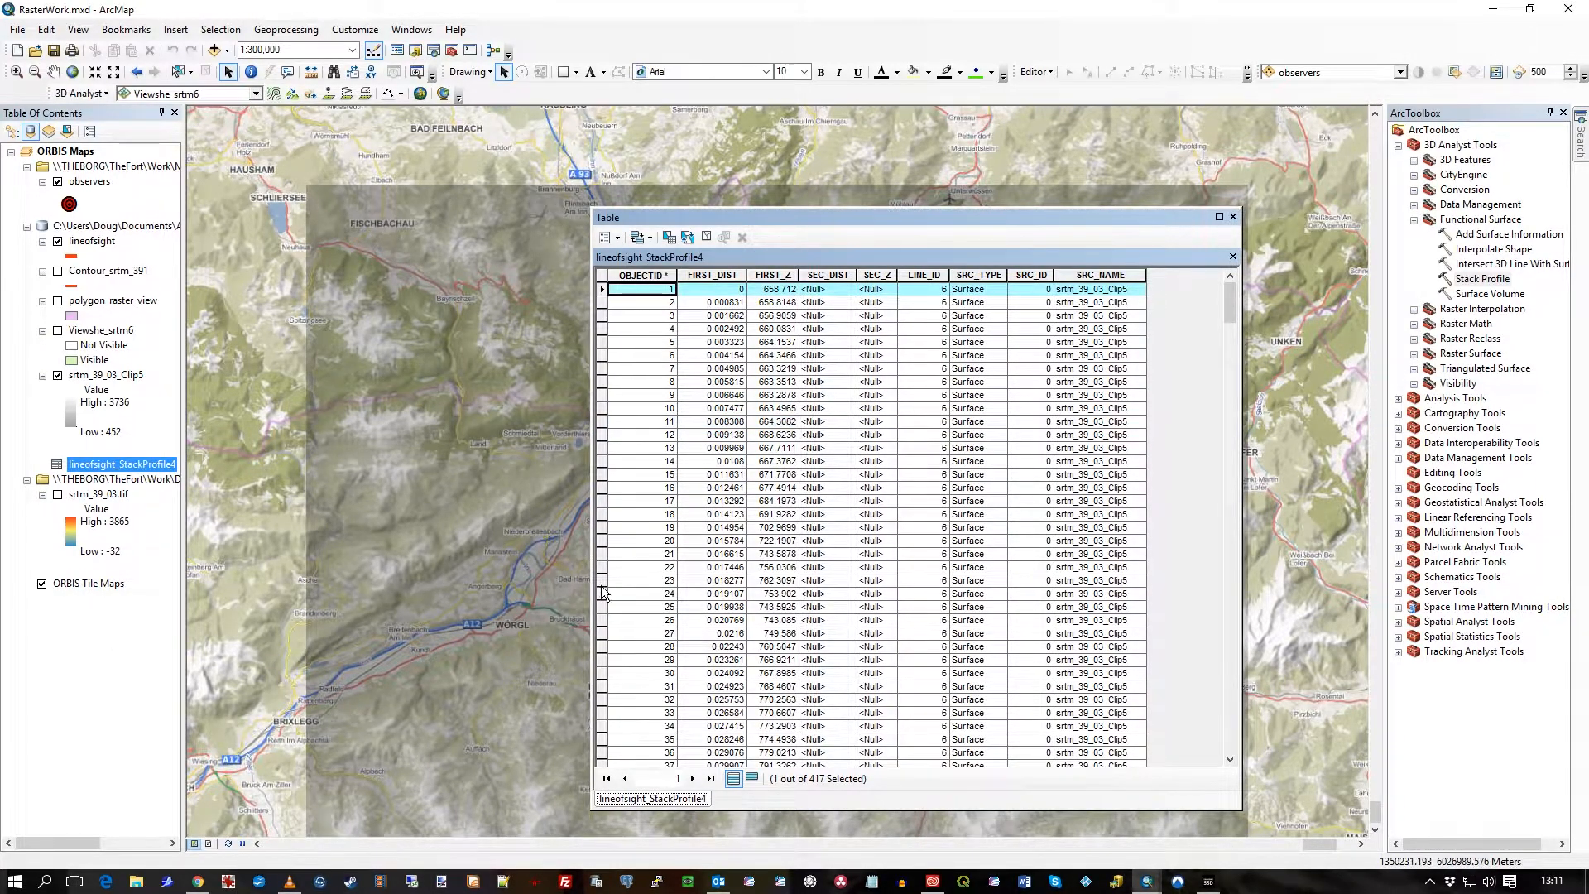
left_click(604, 609, "shift")
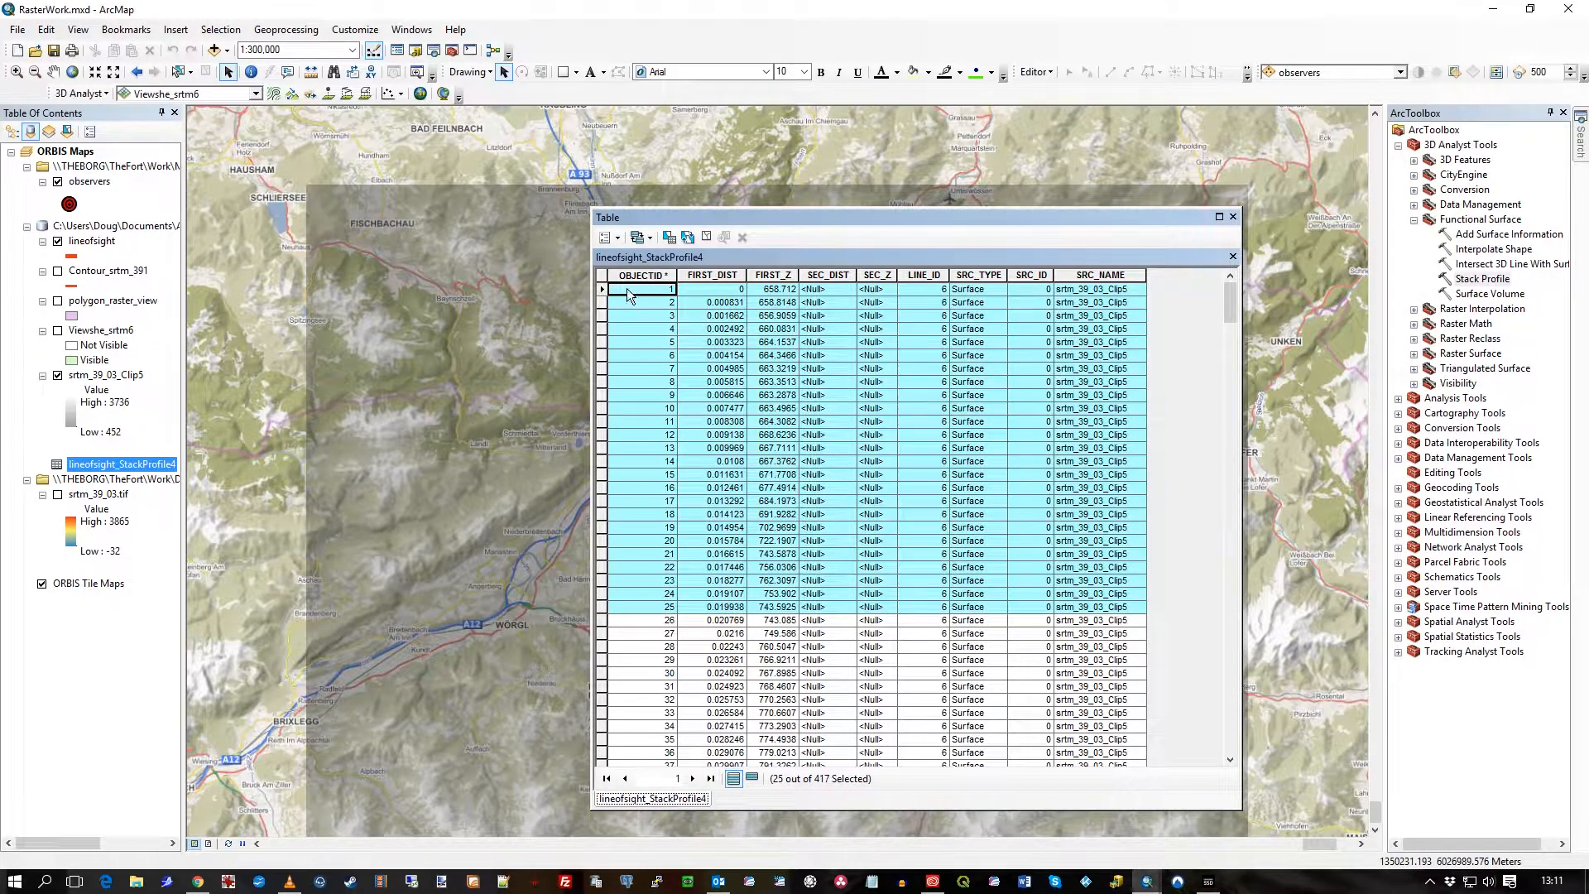
Step: Start a new Vertical Line graph of FIRST_Z with Add to legend unchecked
left_click(78, 29)
left_click(99, 82)
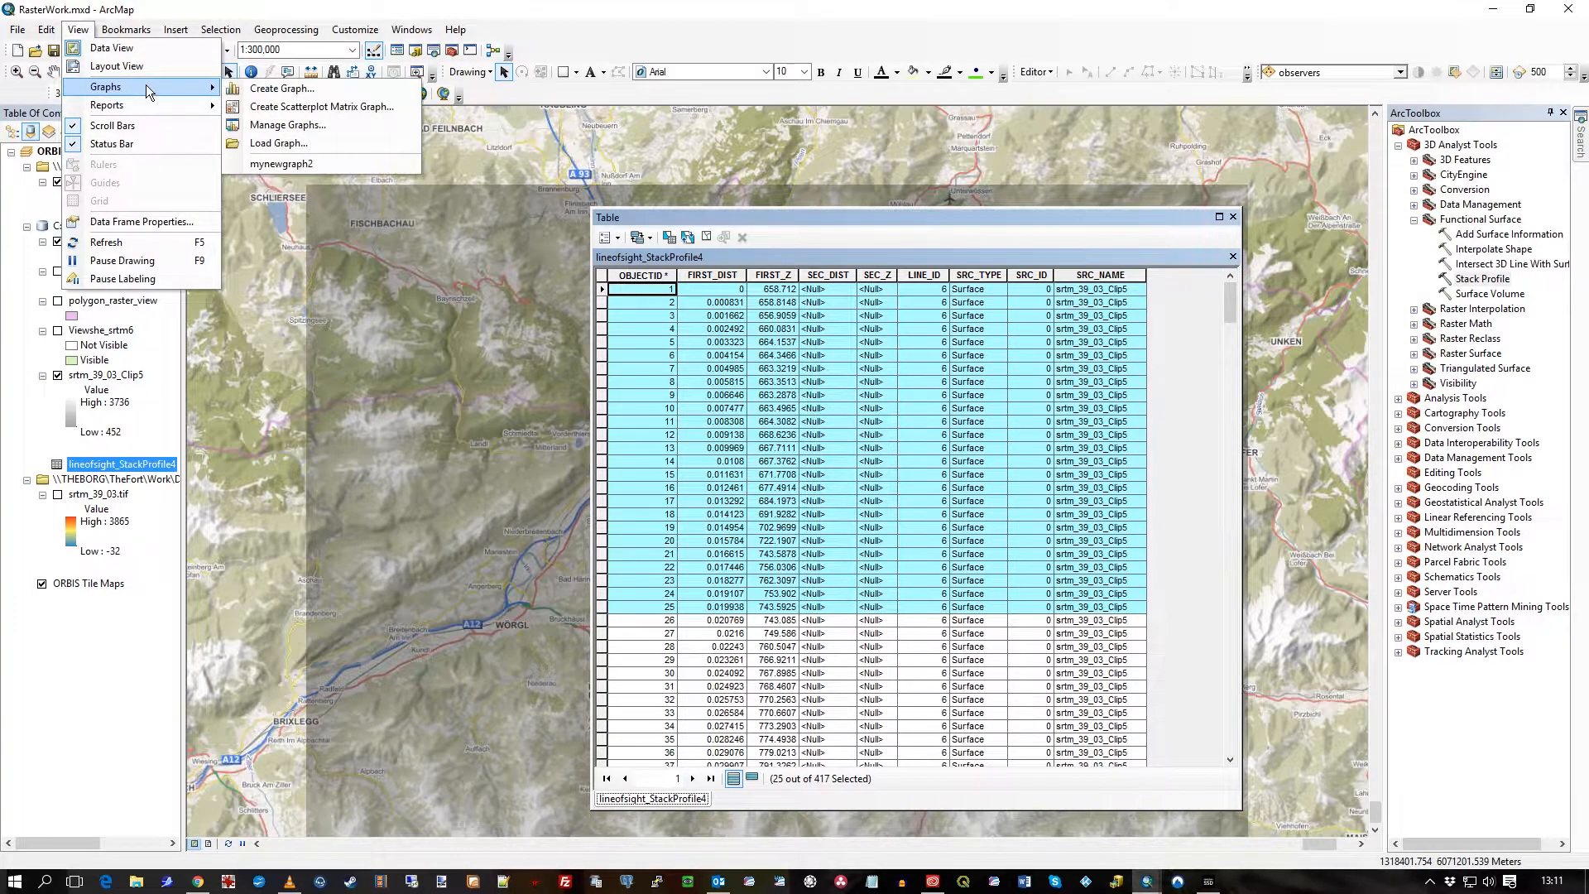
left_click(274, 84)
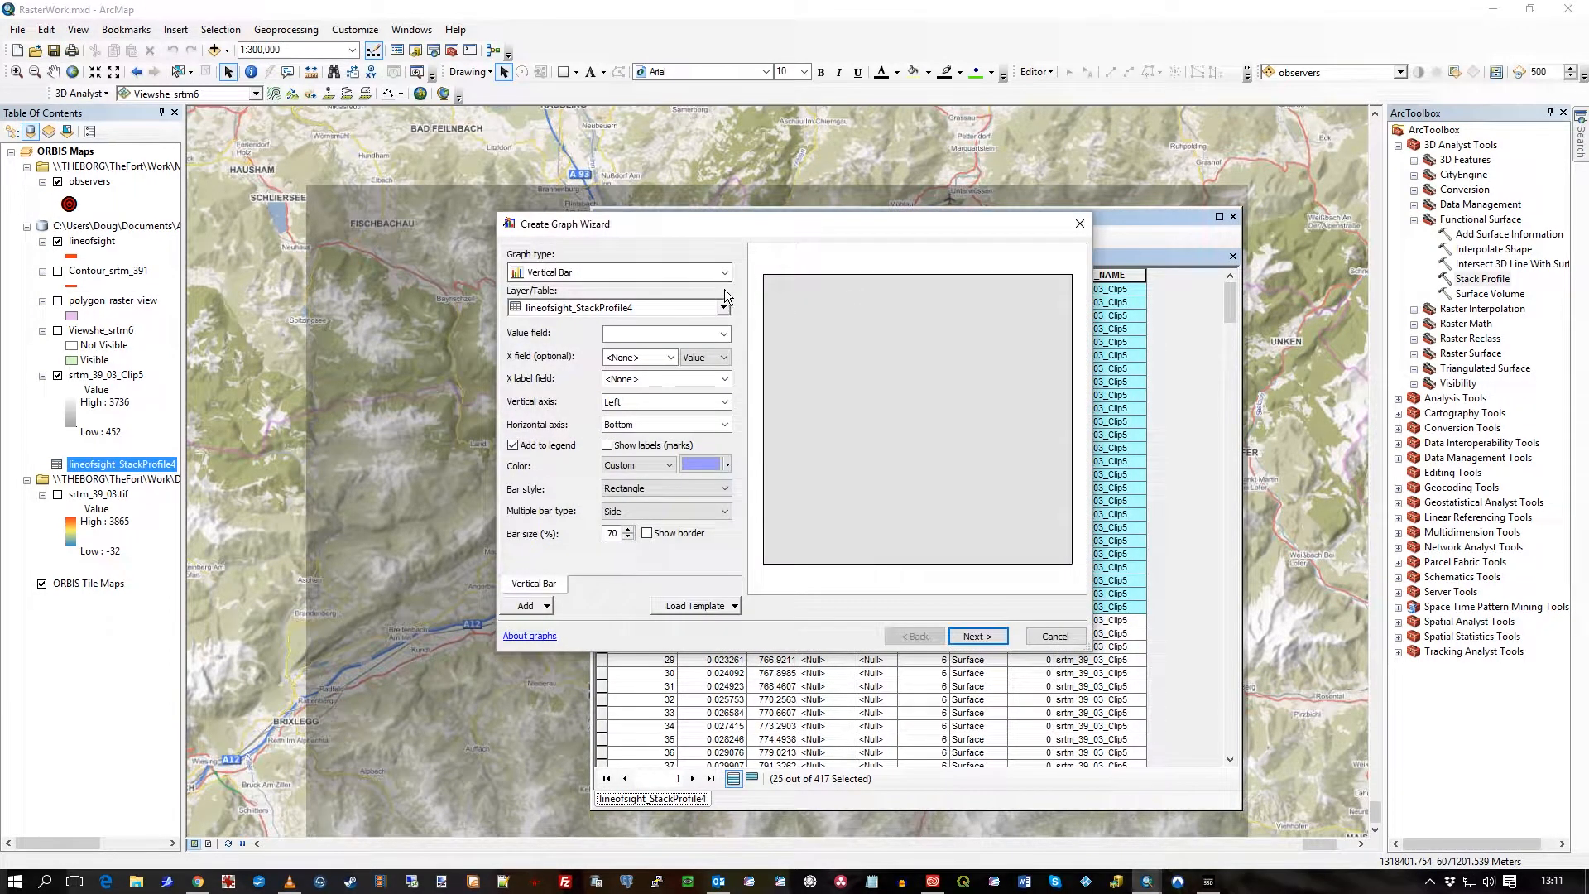
left_click(724, 273)
left_click(586, 350)
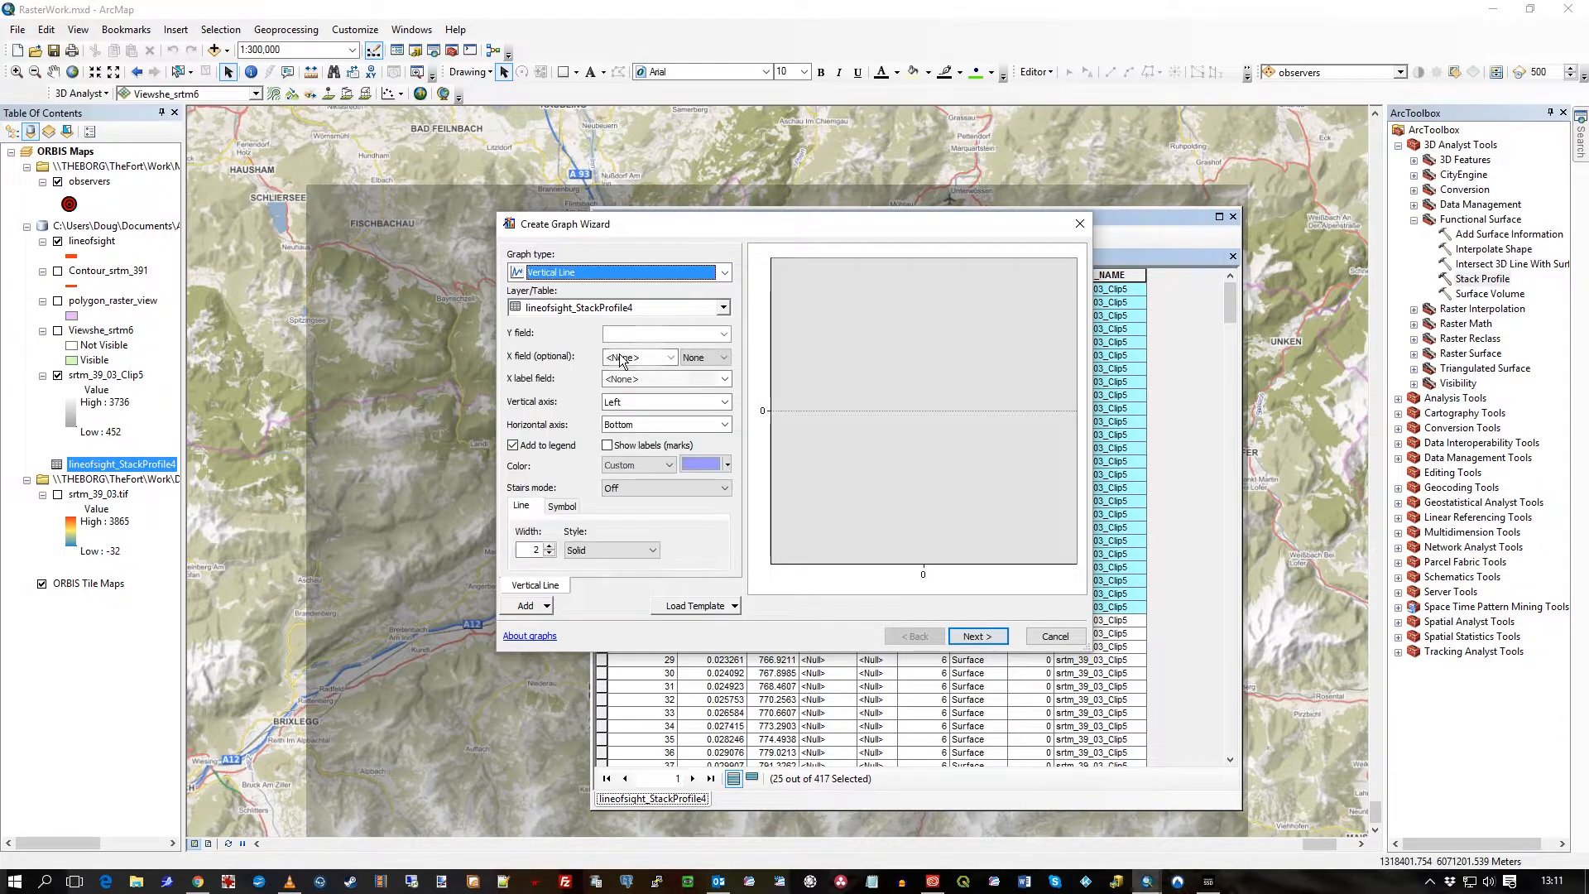
left_click(722, 332)
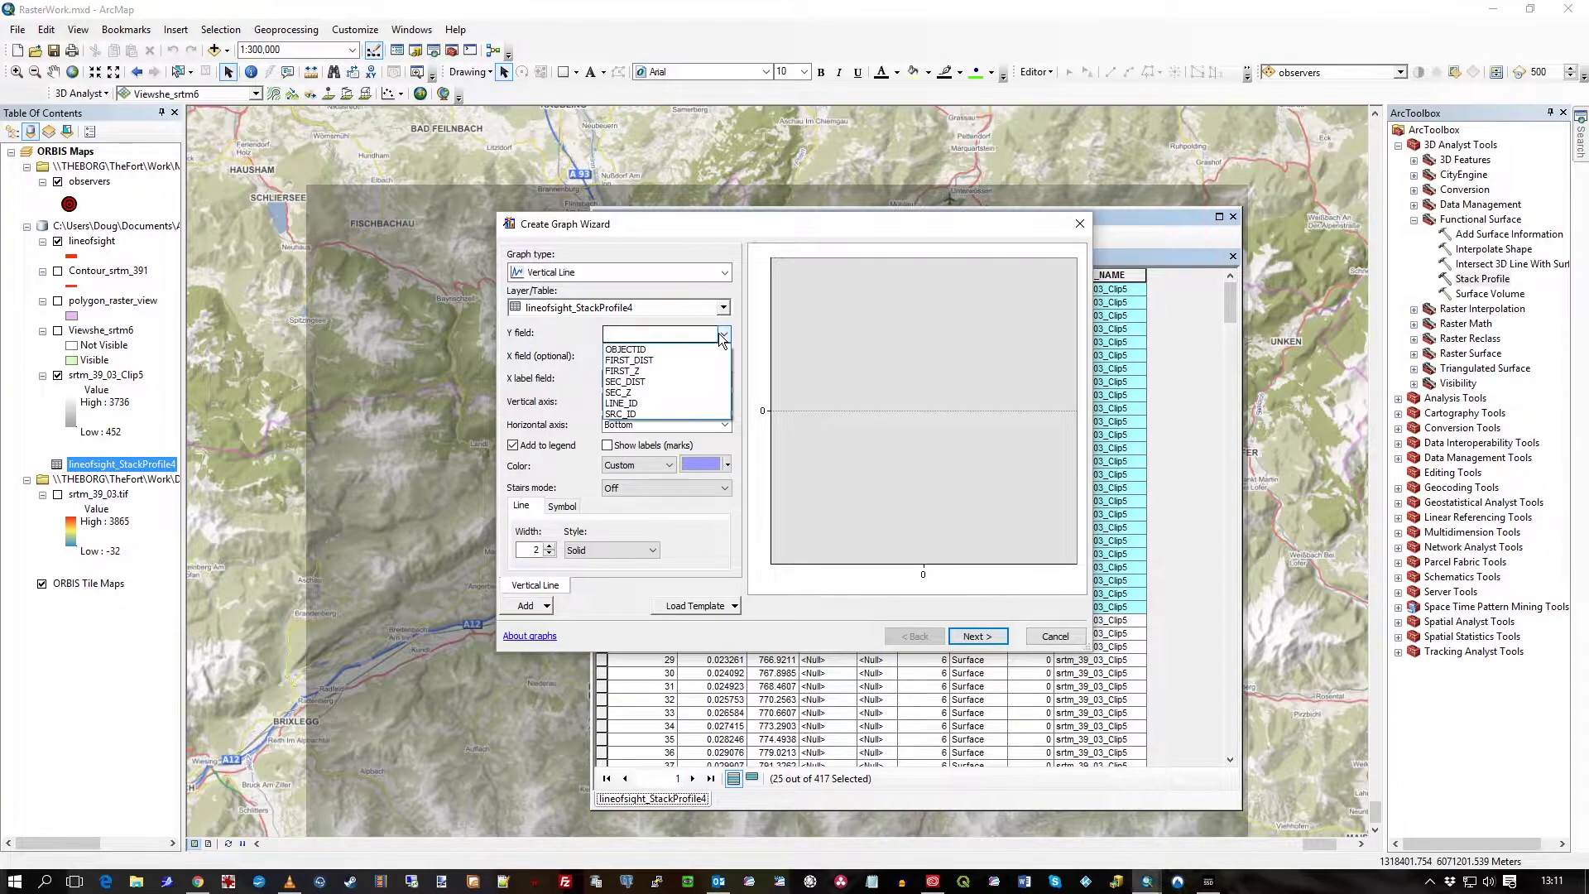
left_click(677, 370)
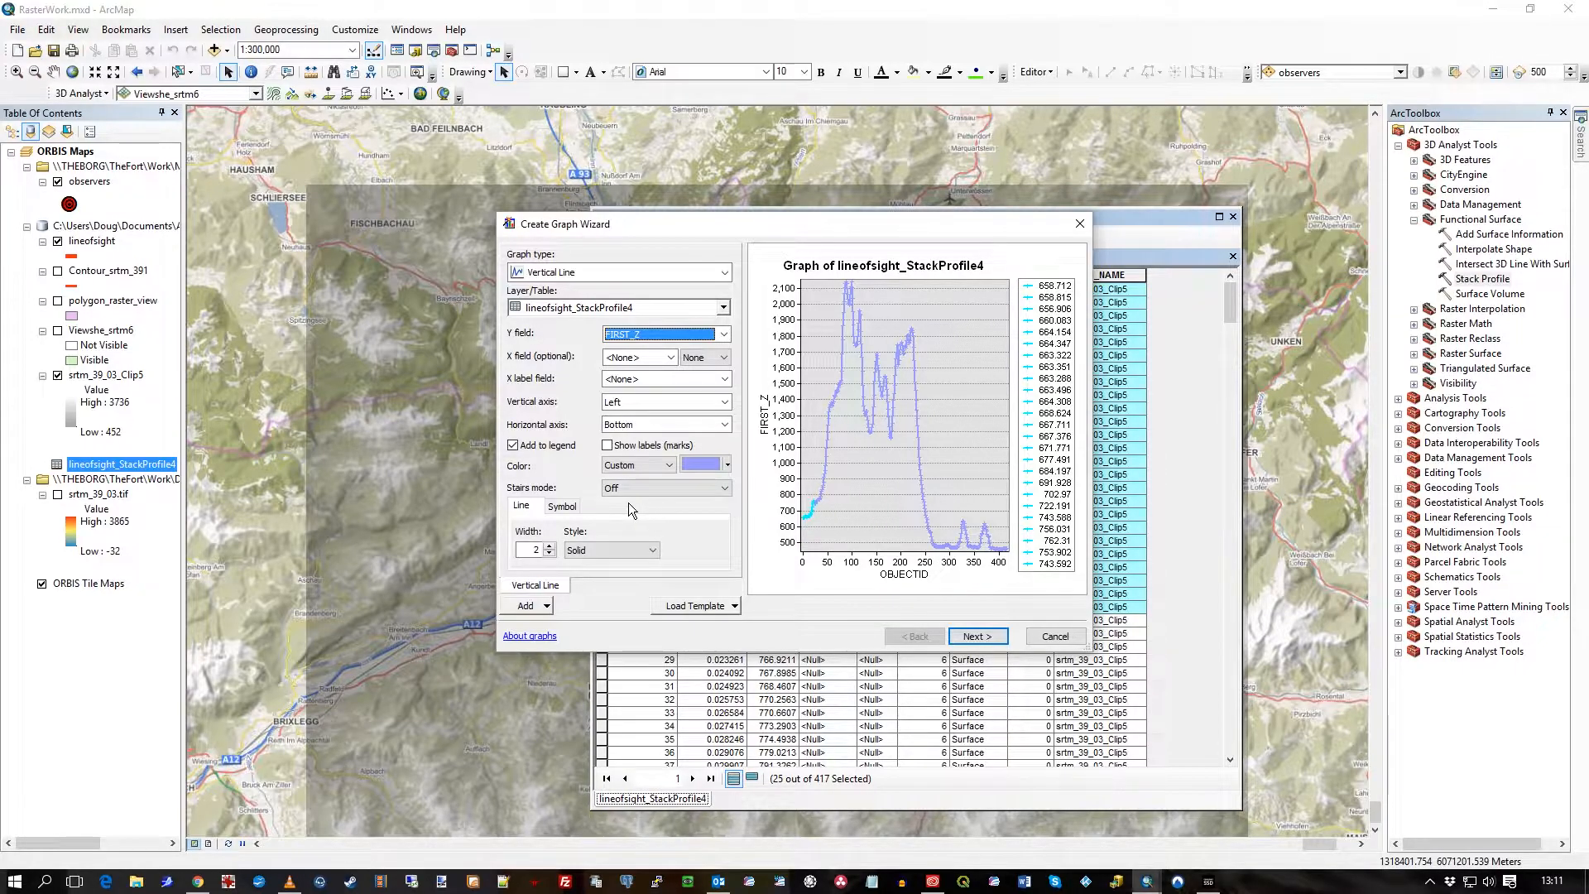
left_click(513, 446)
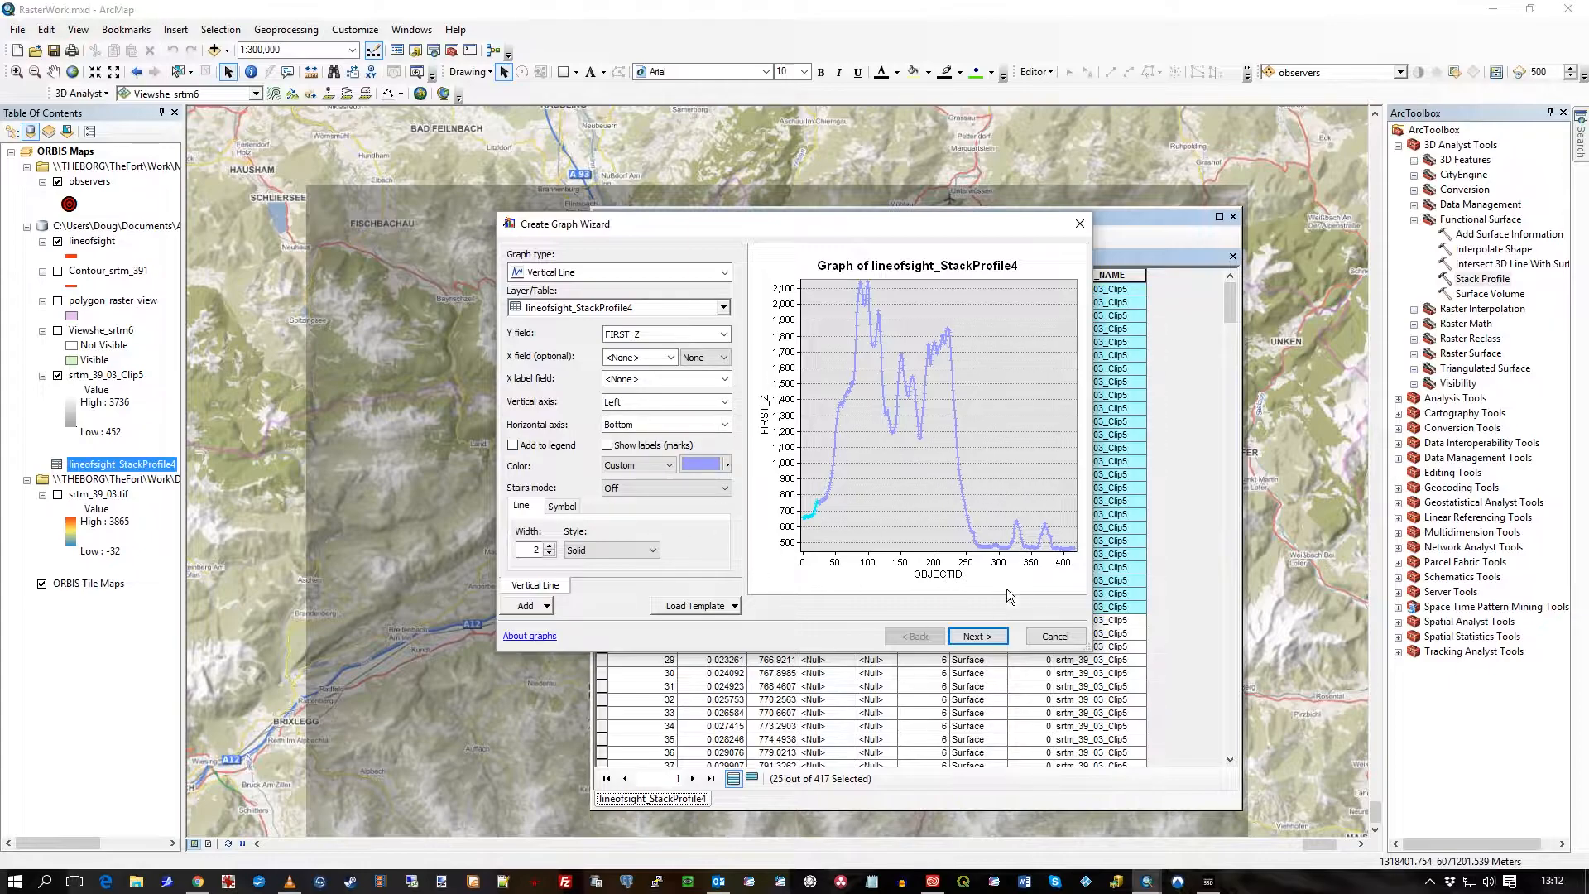
Step: Hide the graph legend, show only selected records, and finish the graph
left_click(976, 636)
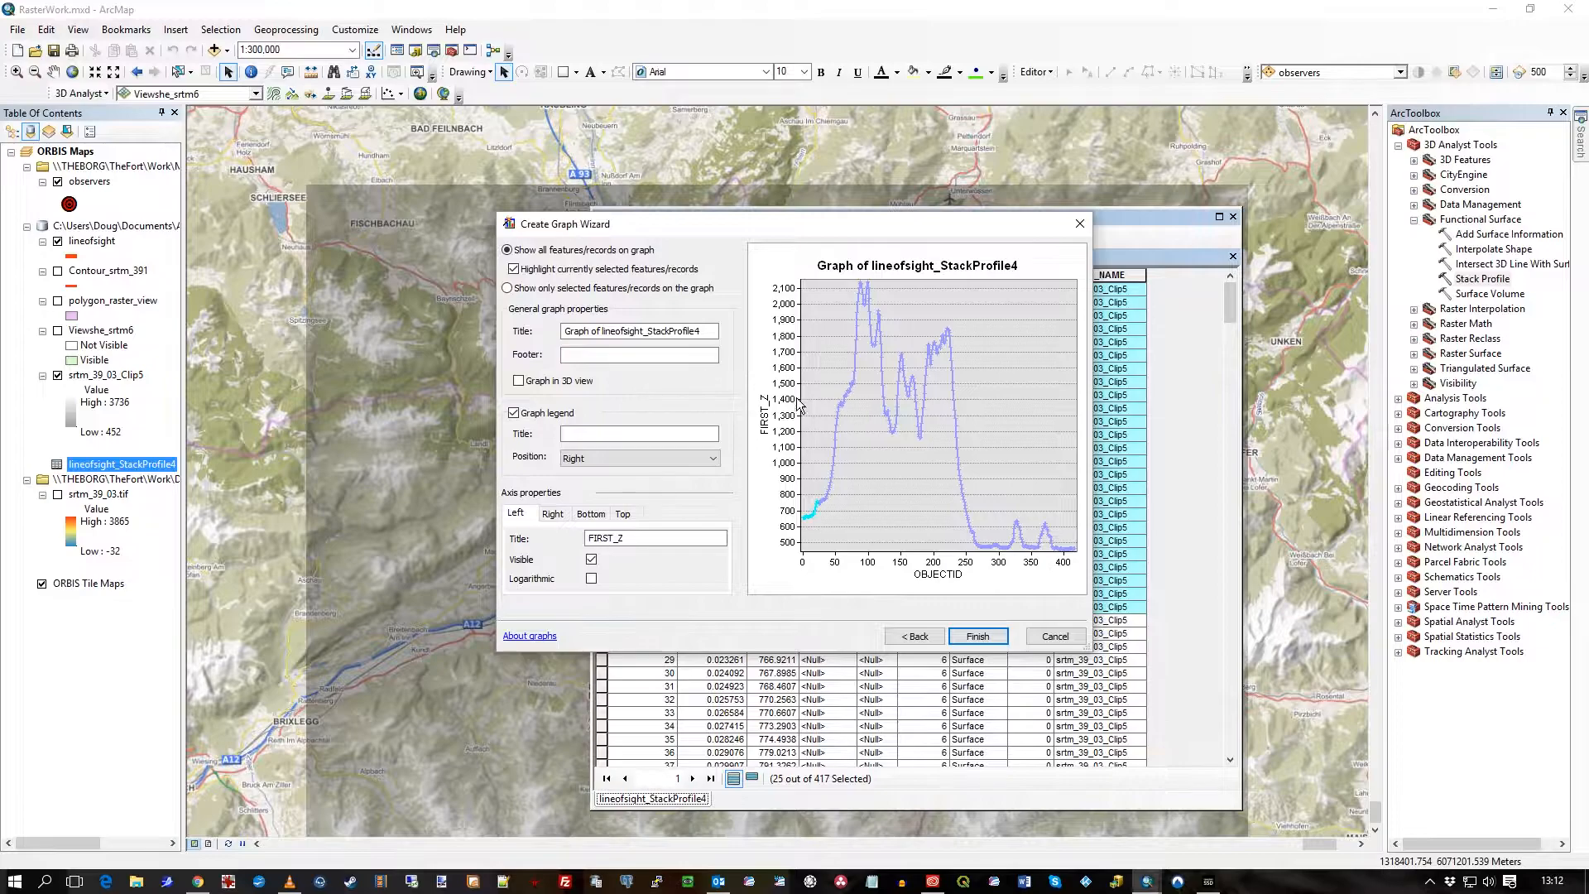
left_click(512, 413)
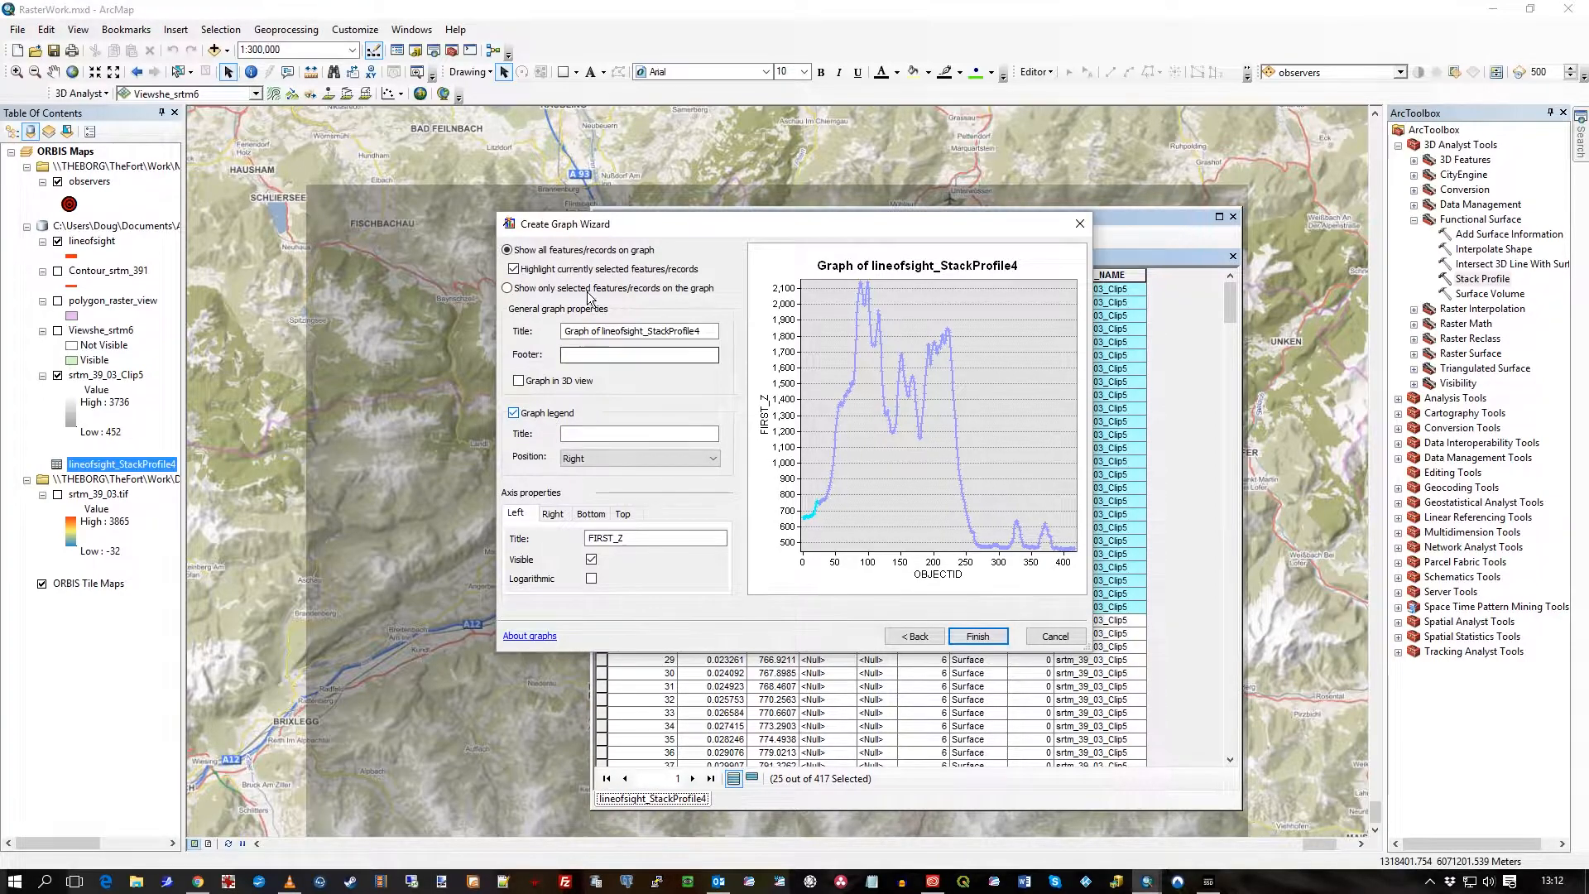
left_click(557, 417)
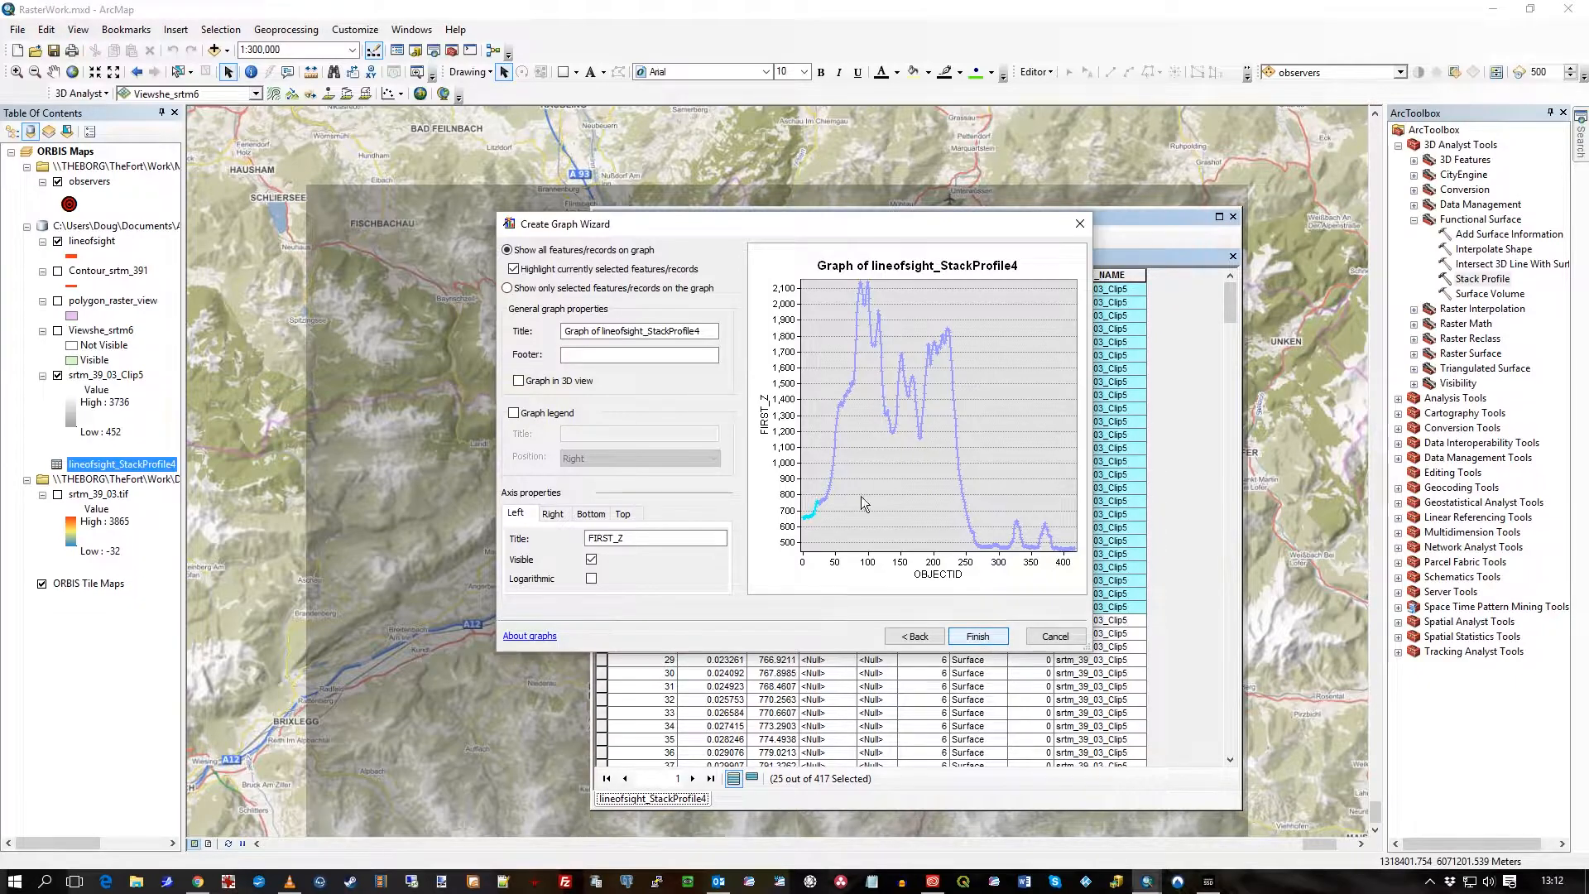
left_click(506, 289)
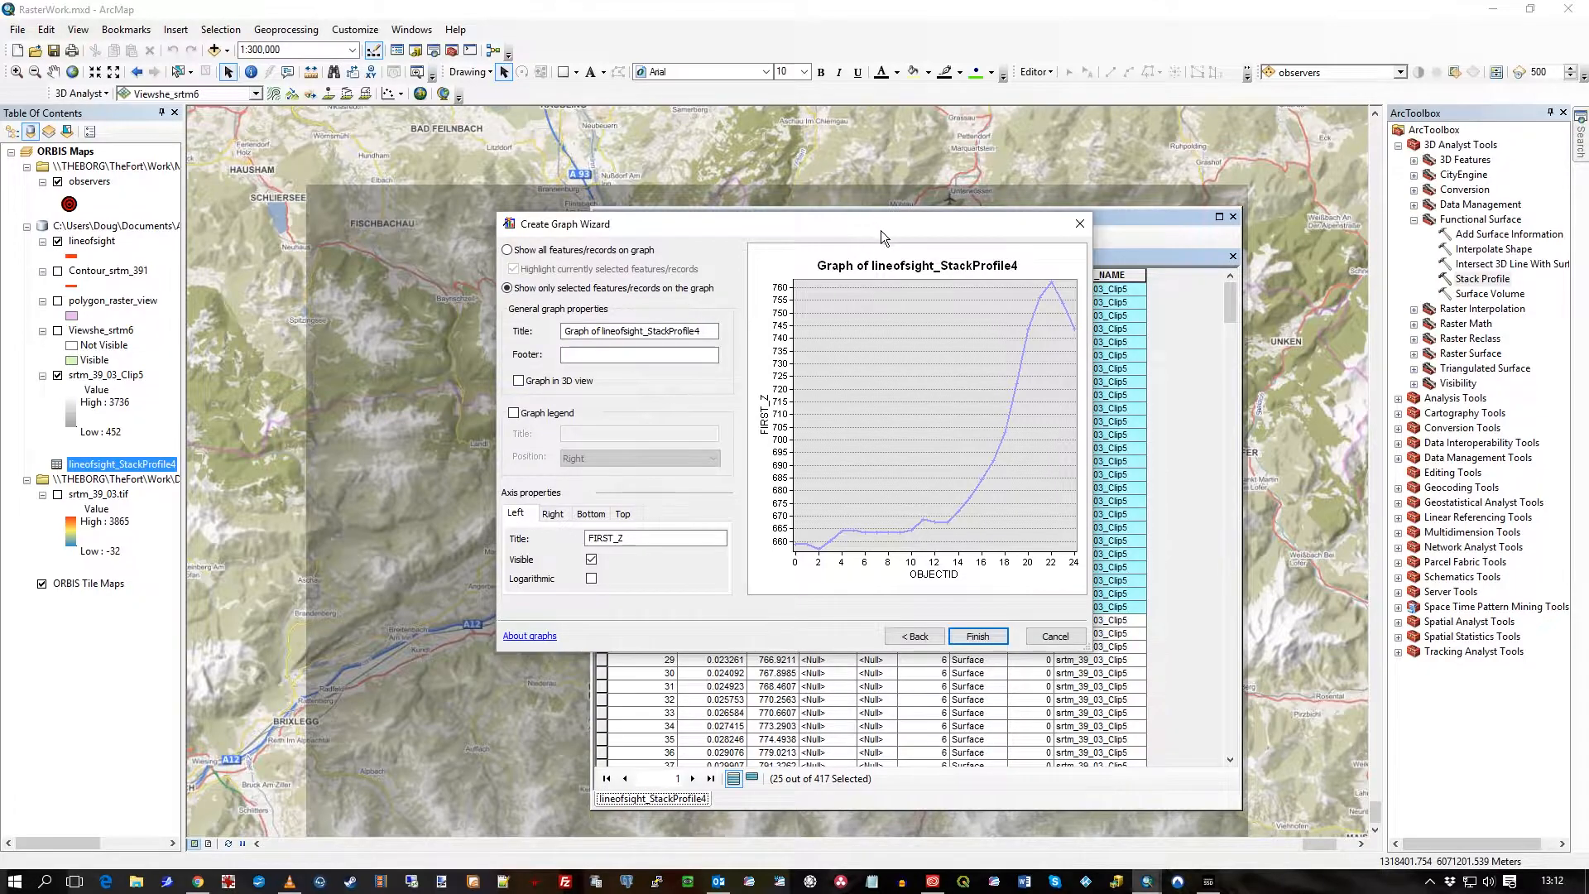
left_click_drag(881, 230, 546, 162)
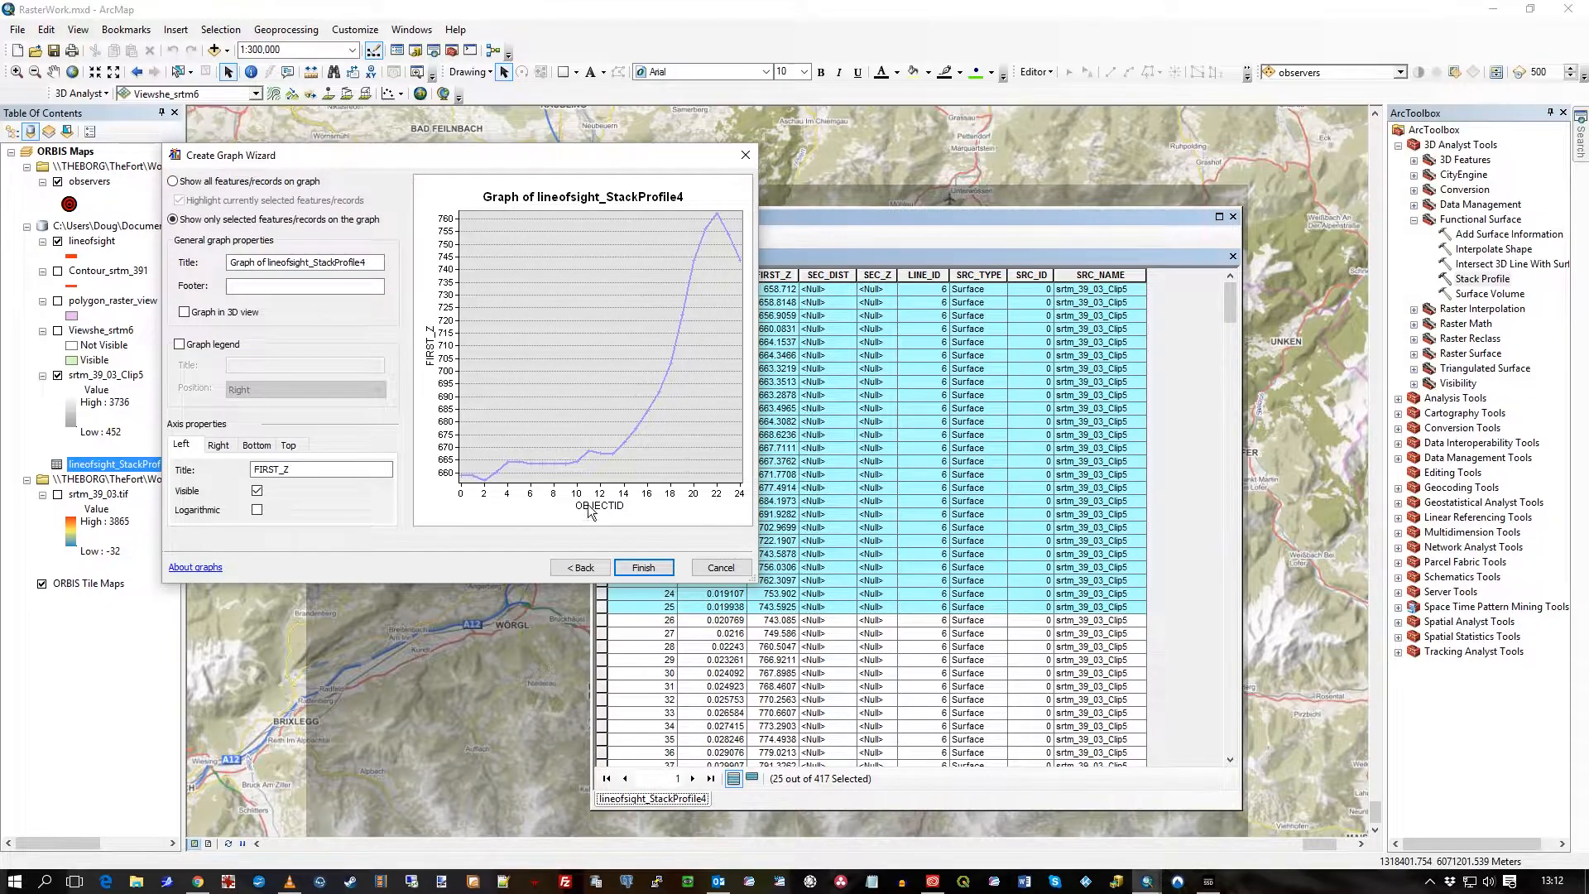
left_click(643, 568)
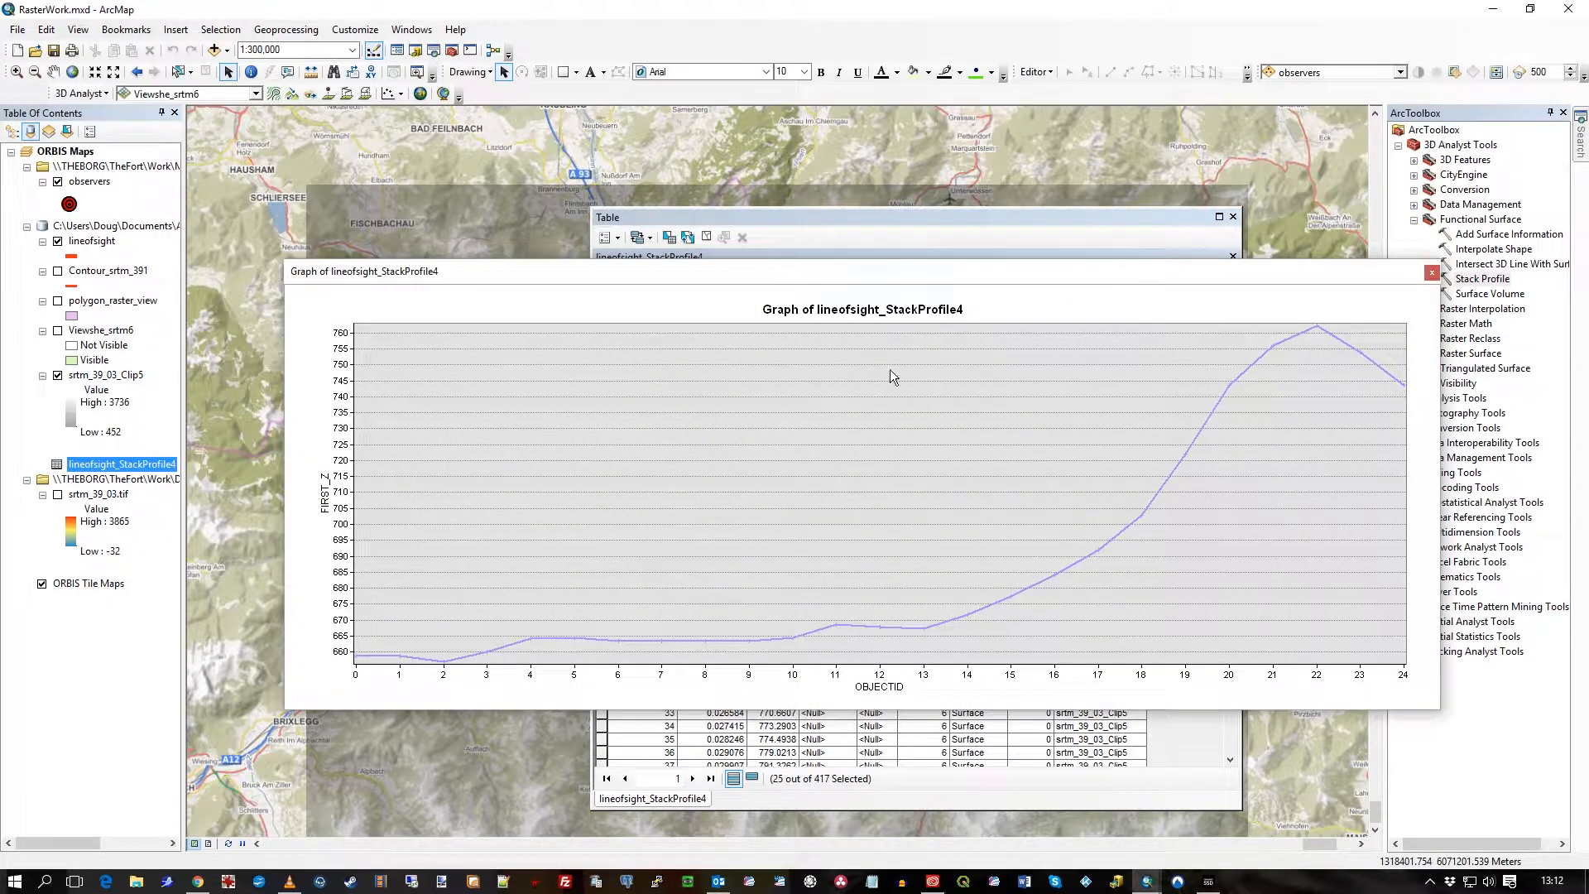
Step: Place the graph at the top and shrink the table so both are visible
left_click_drag(928, 281, 956, 49)
left_click(1191, 682)
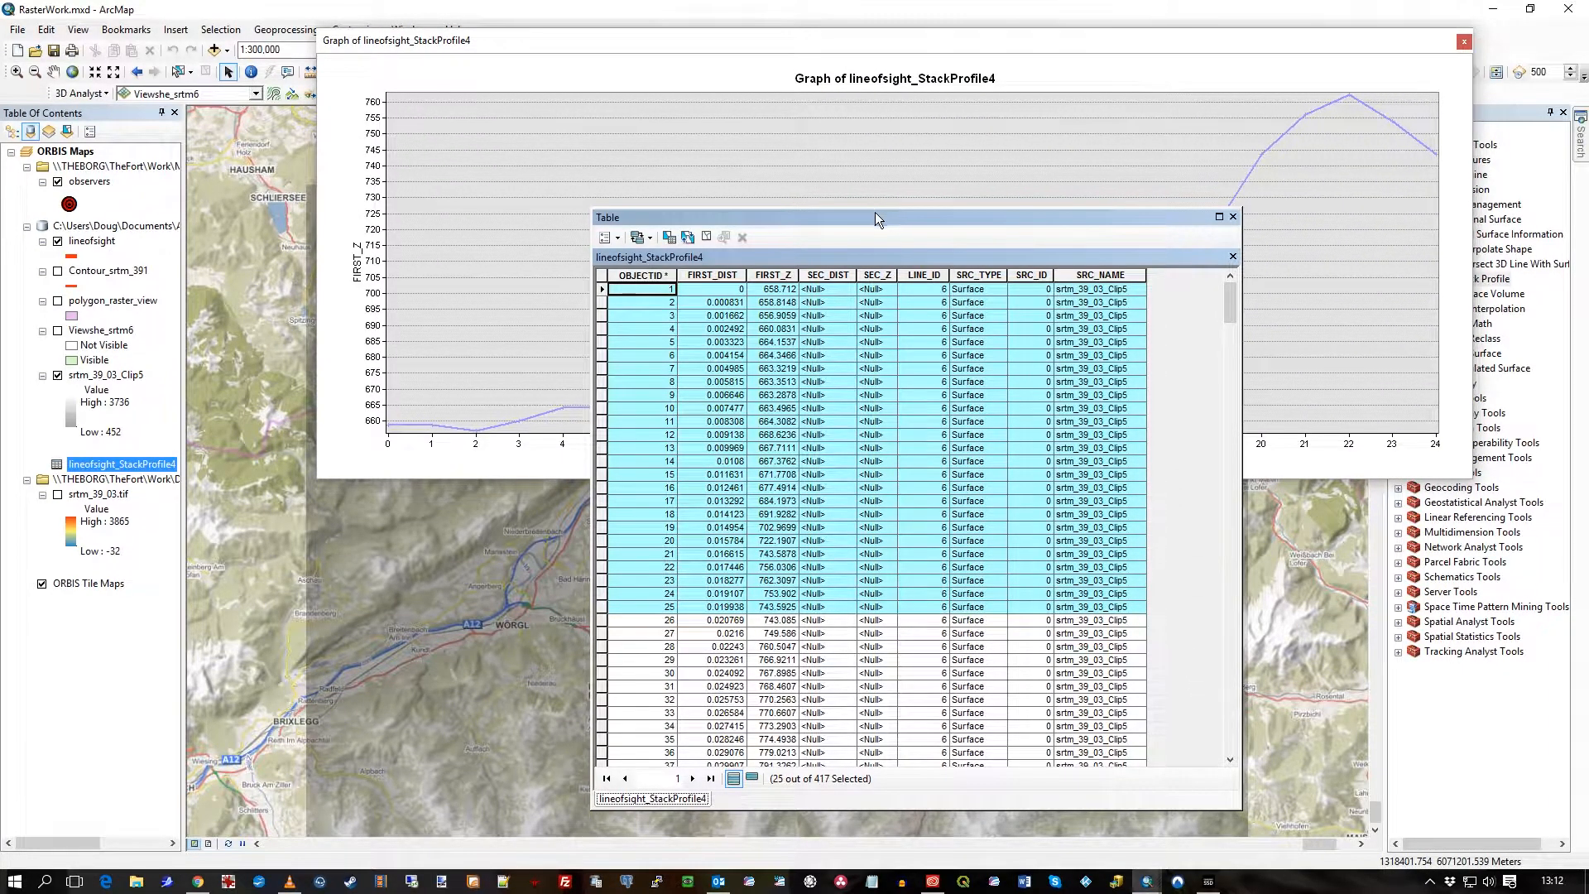
left_click_drag(875, 211, 874, 450)
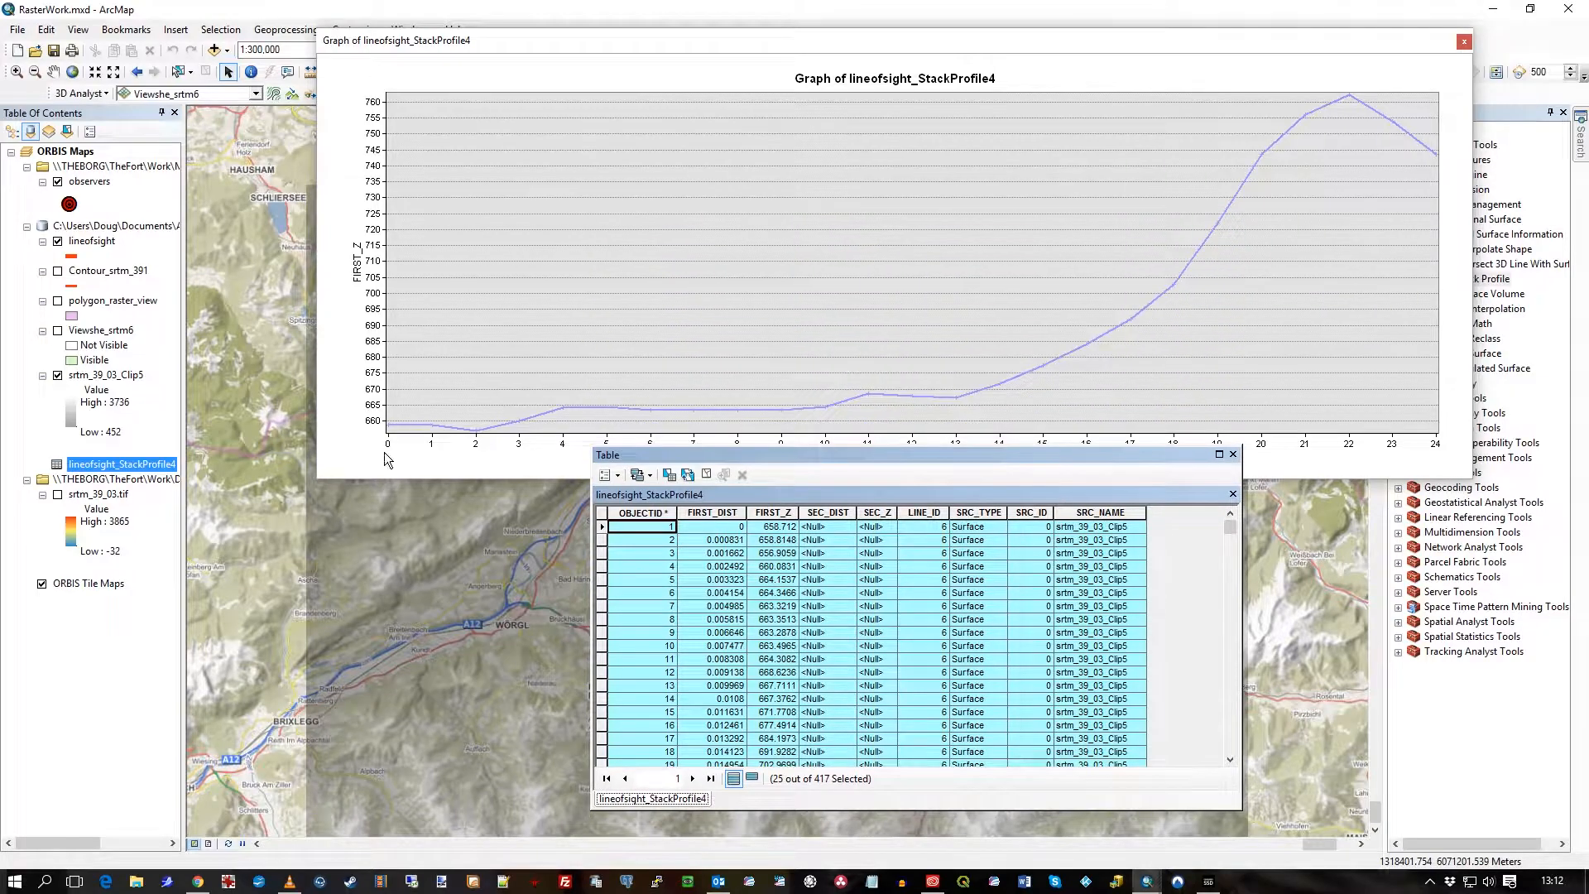
left_click_drag(1229, 527, 1229, 749)
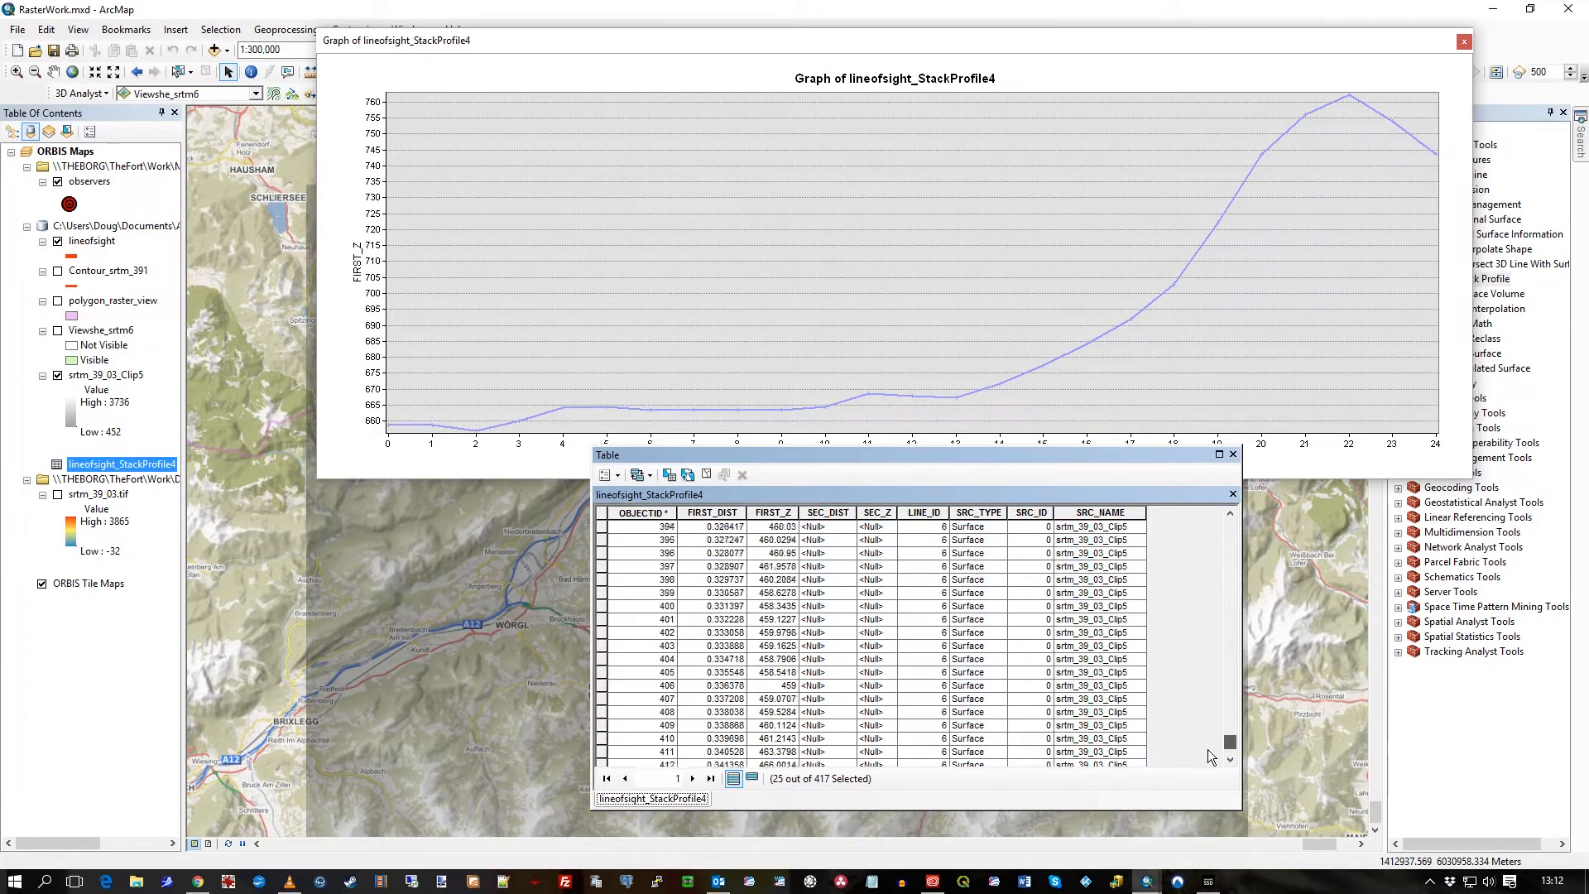
Step: Select records 327 through 417 so the graph plots those 91 points, then narrow the graph window
left_click(604, 753)
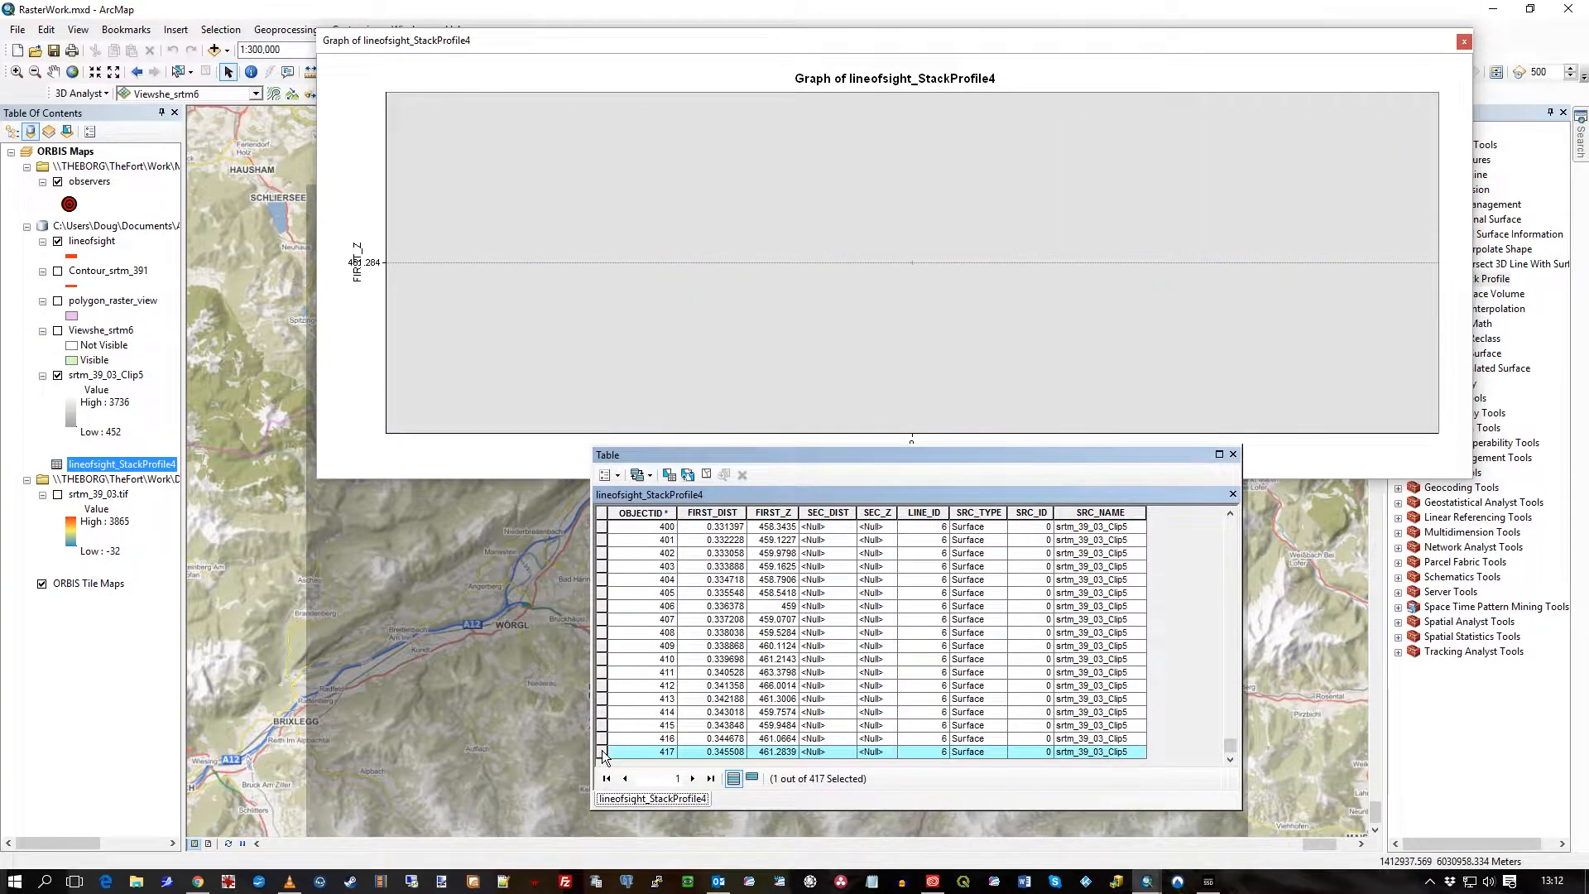
scroll(756, 633, "up", 5)
scroll(746, 628, "up", 5)
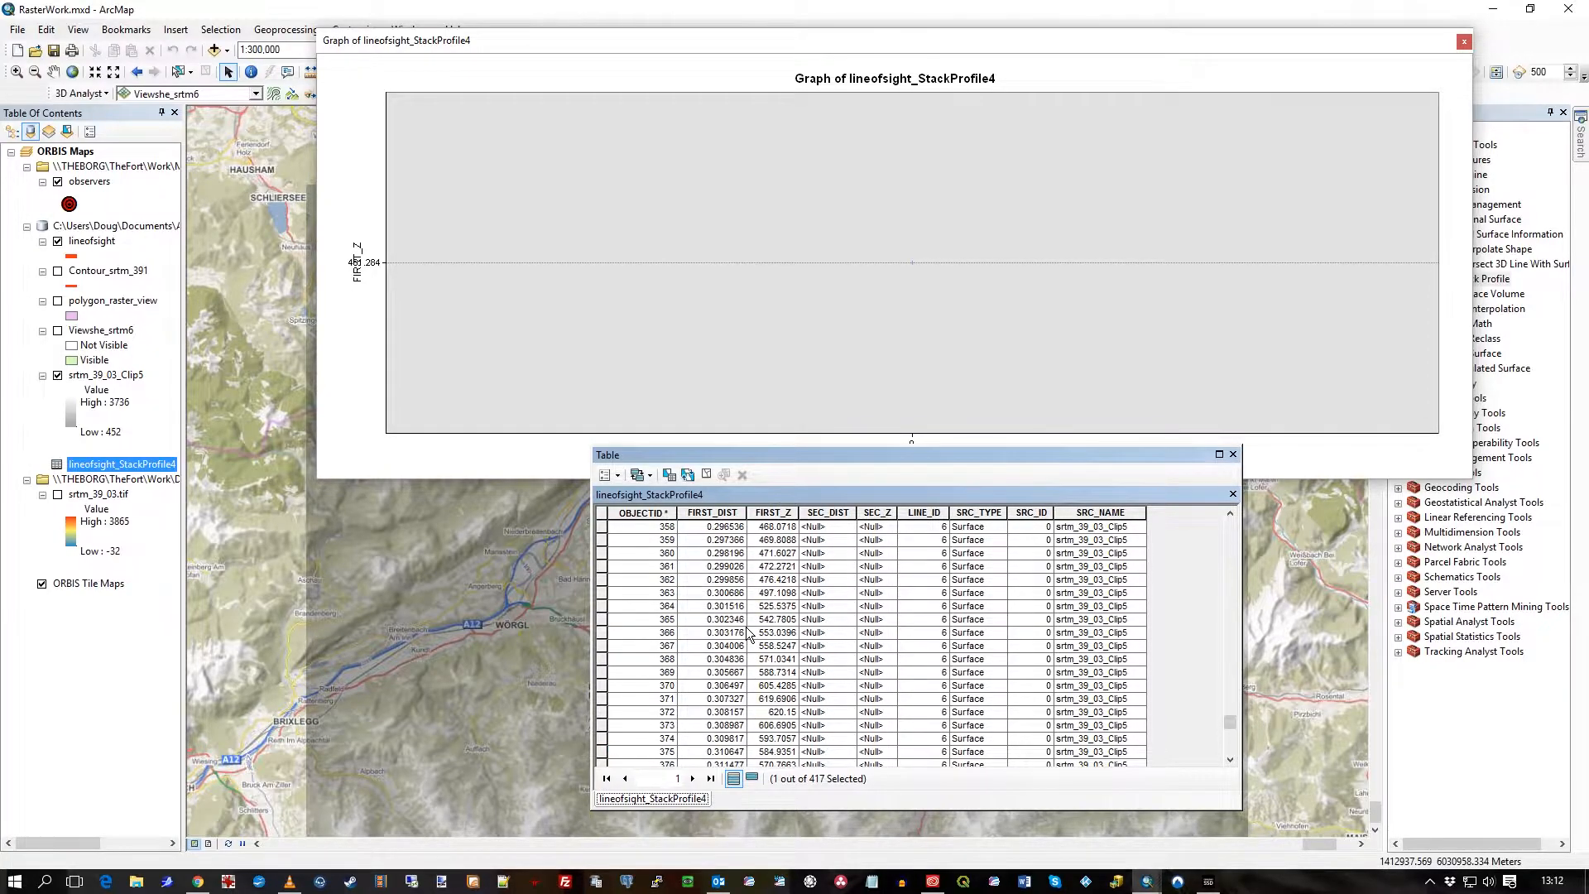
scroll(732, 627, "up", 5)
left_click(605, 594, "shift")
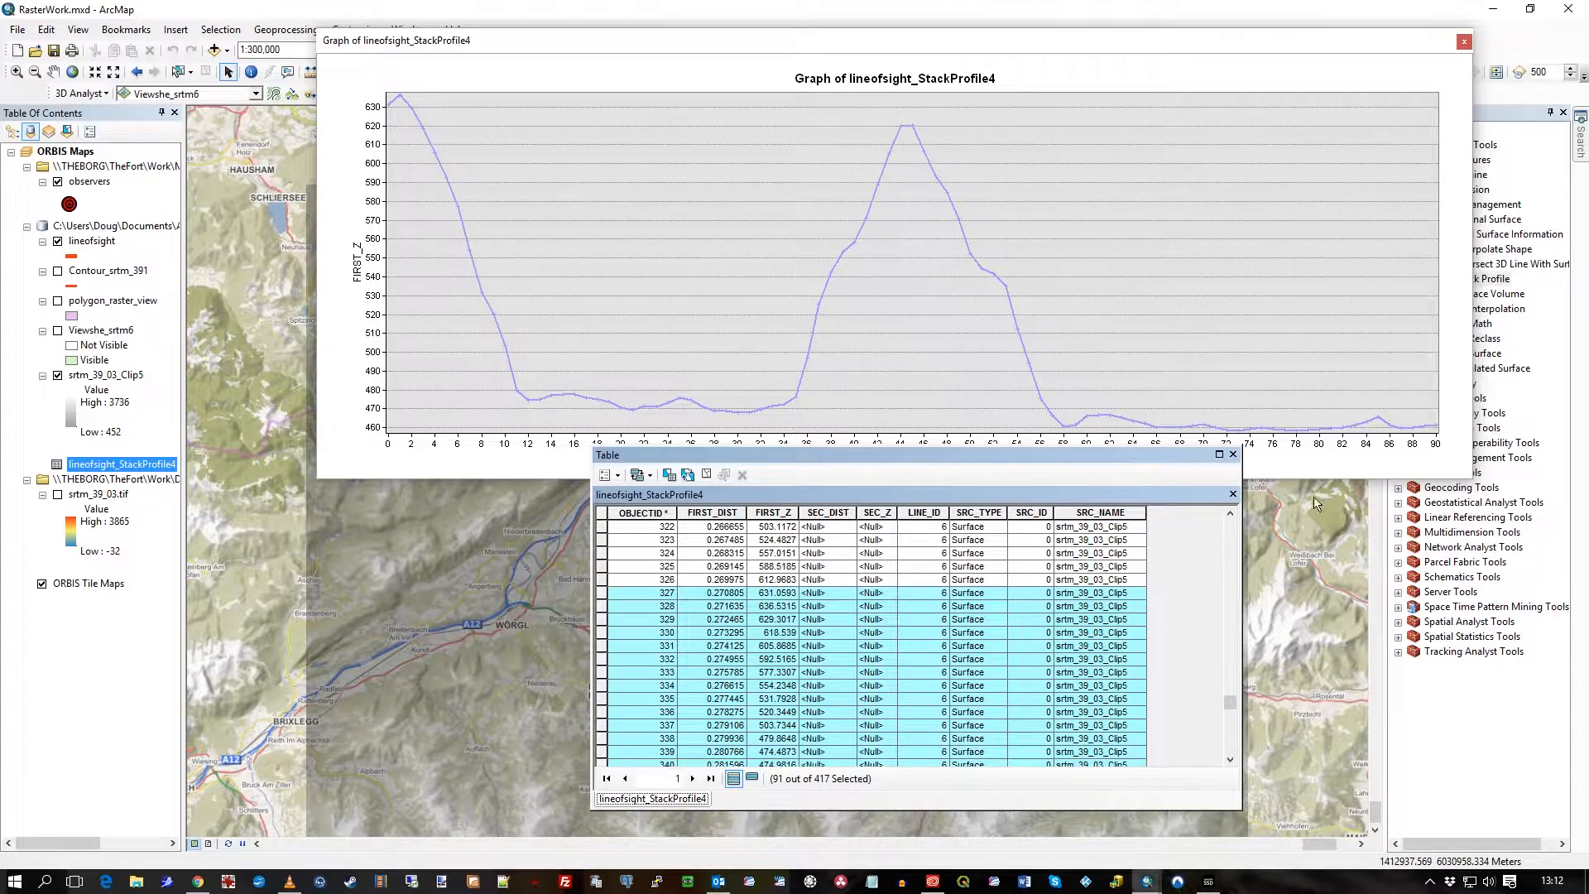
left_click_drag(1228, 698, 1229, 523)
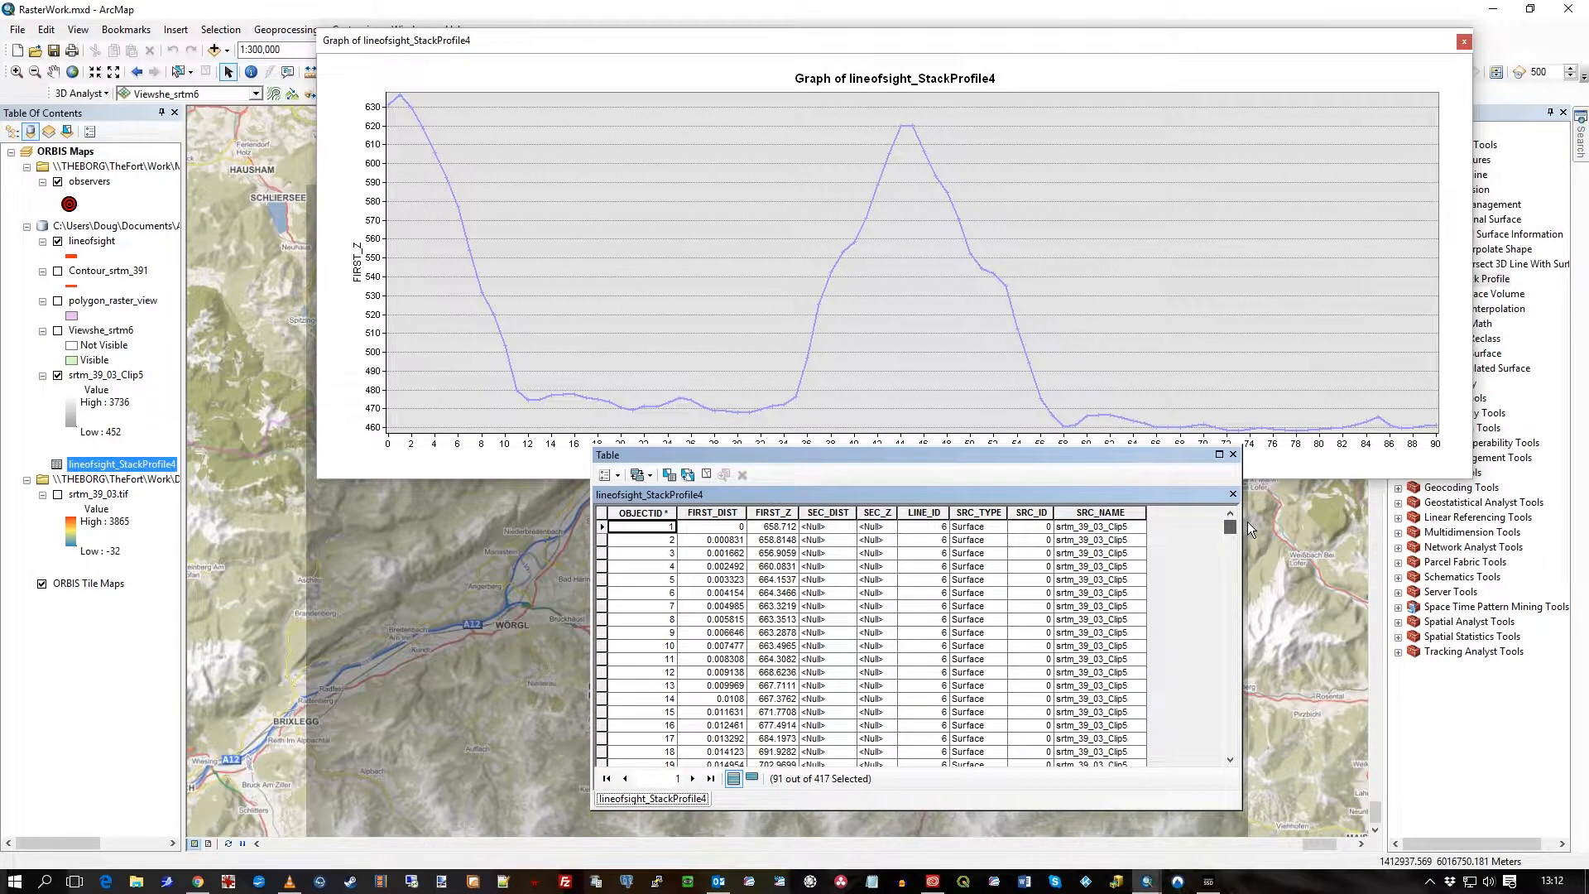
left_click(1503, 51)
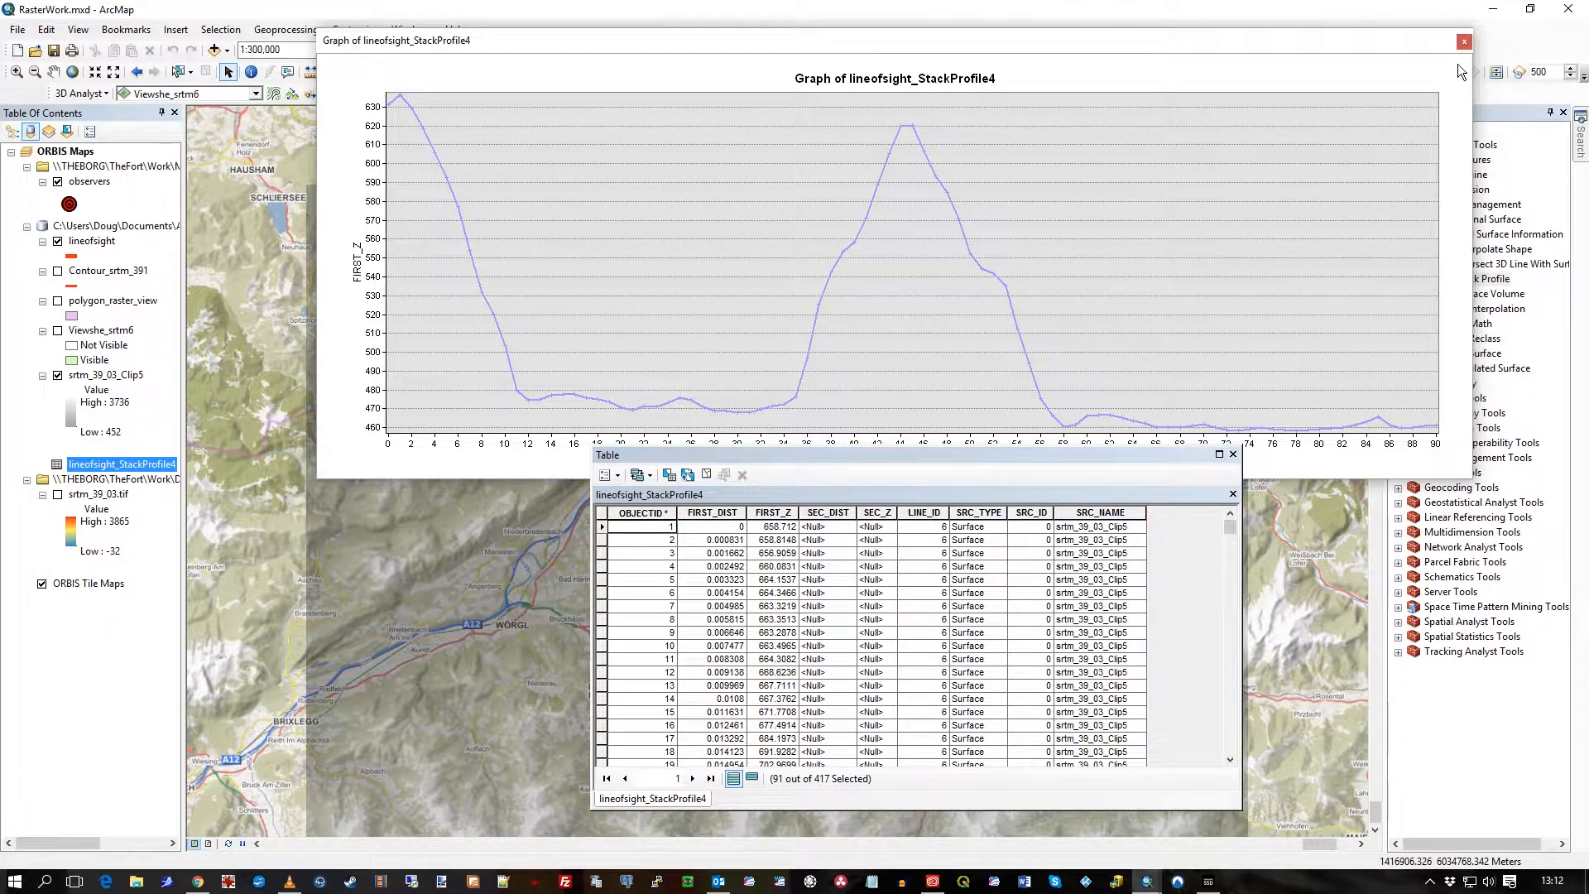
left_click_drag(1469, 72, 1360, 85)
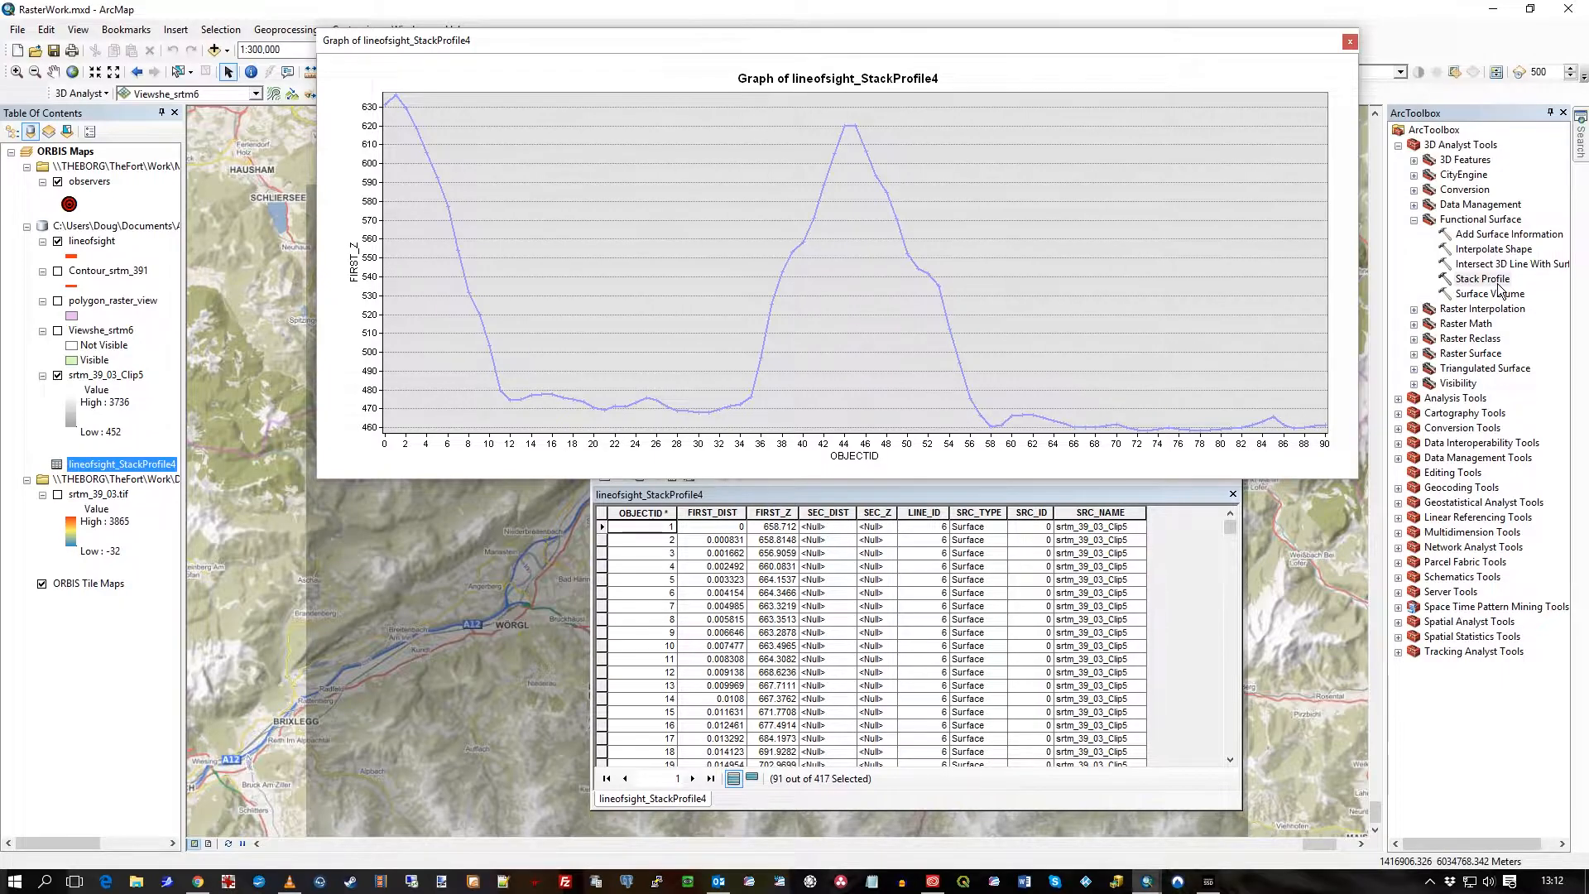
Step: Reopen Stack Profile and cancel it without running
double_click(1481, 278)
left_click(525, 657)
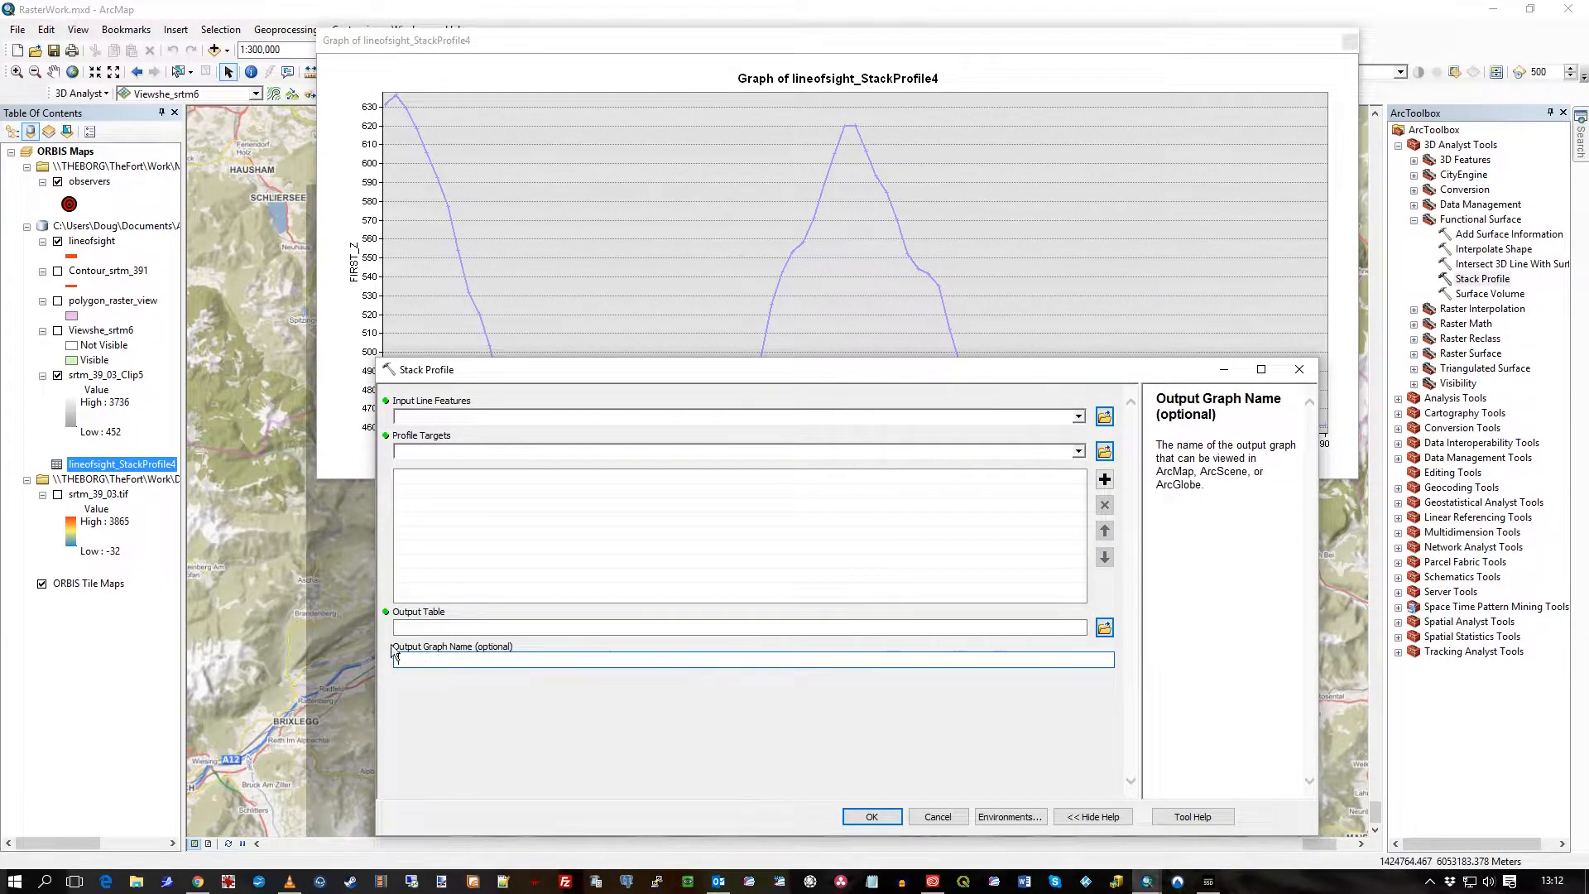
left_click(936, 816)
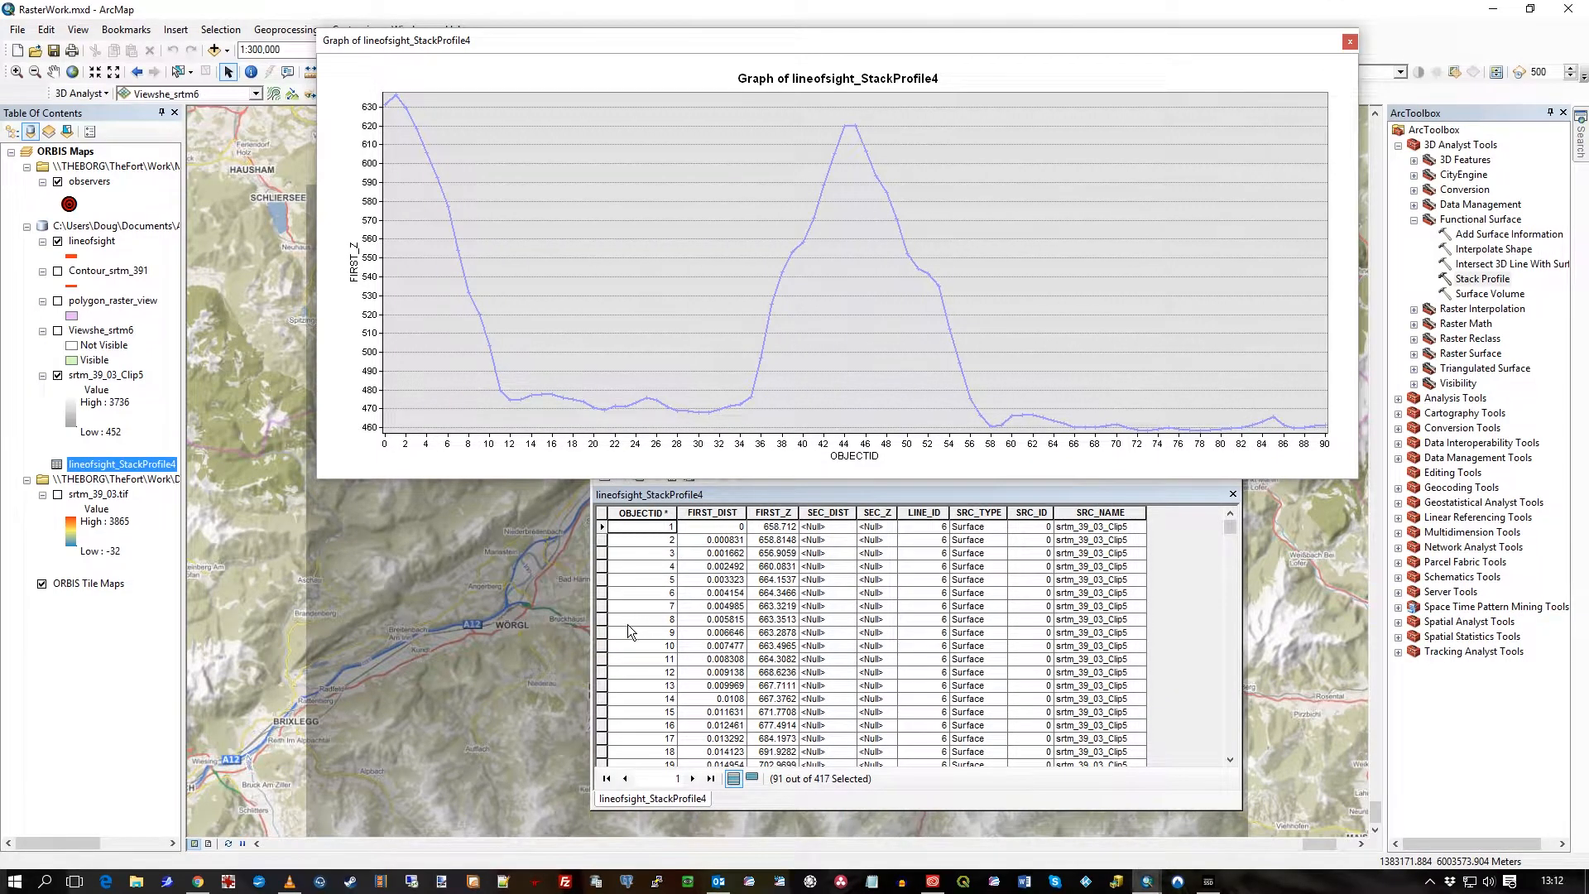
Step: Select all 417 table records with Ctrl+A so the graph shows the full profile
left_click(603, 621)
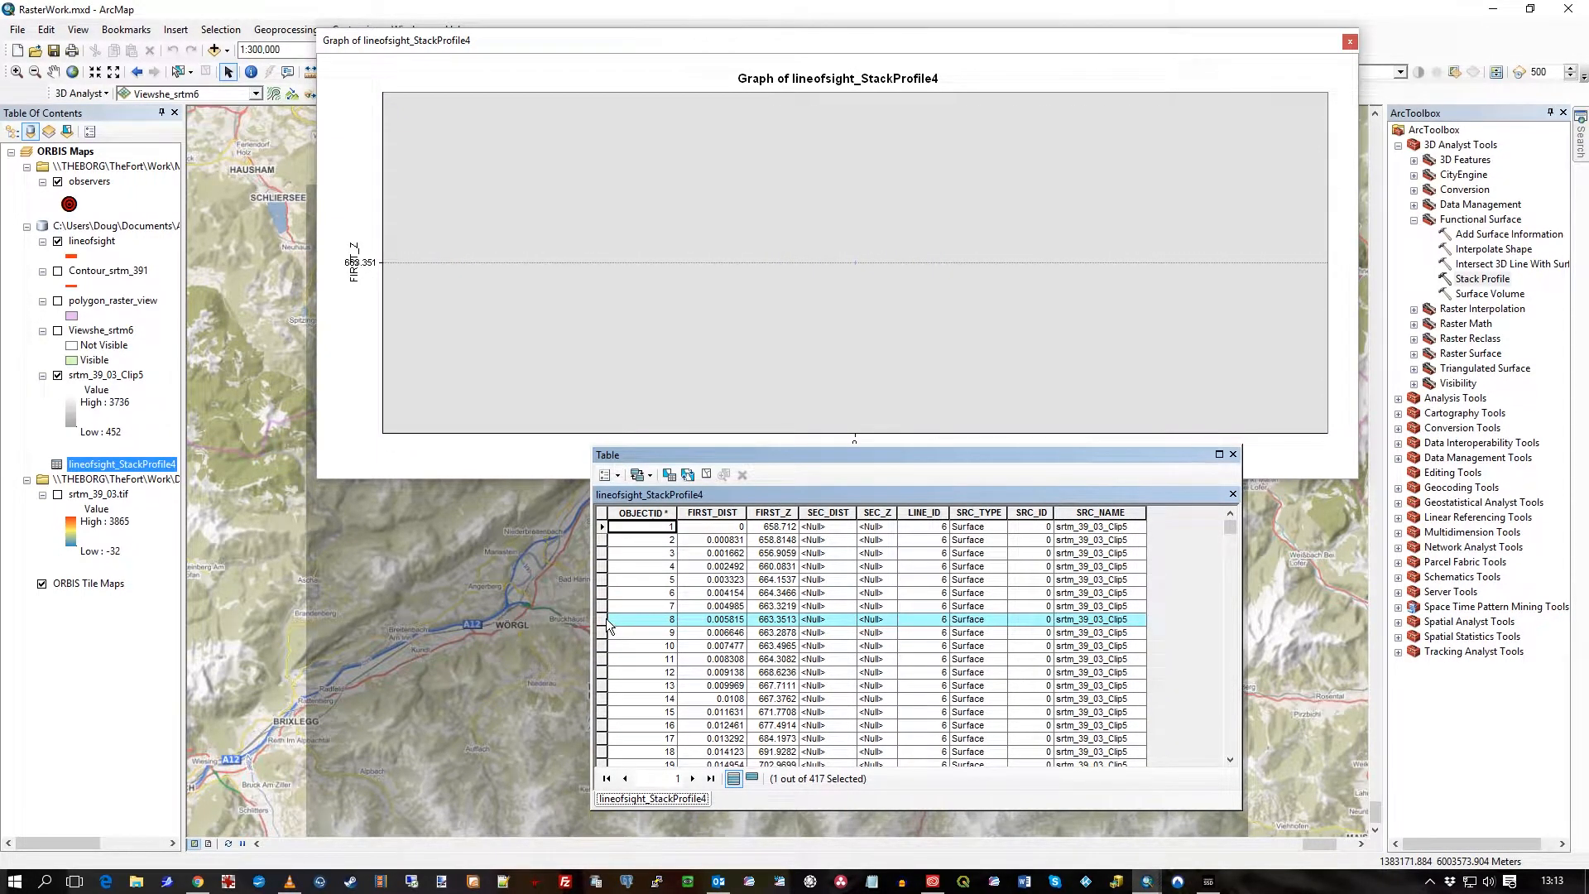
key("ctrl+a")
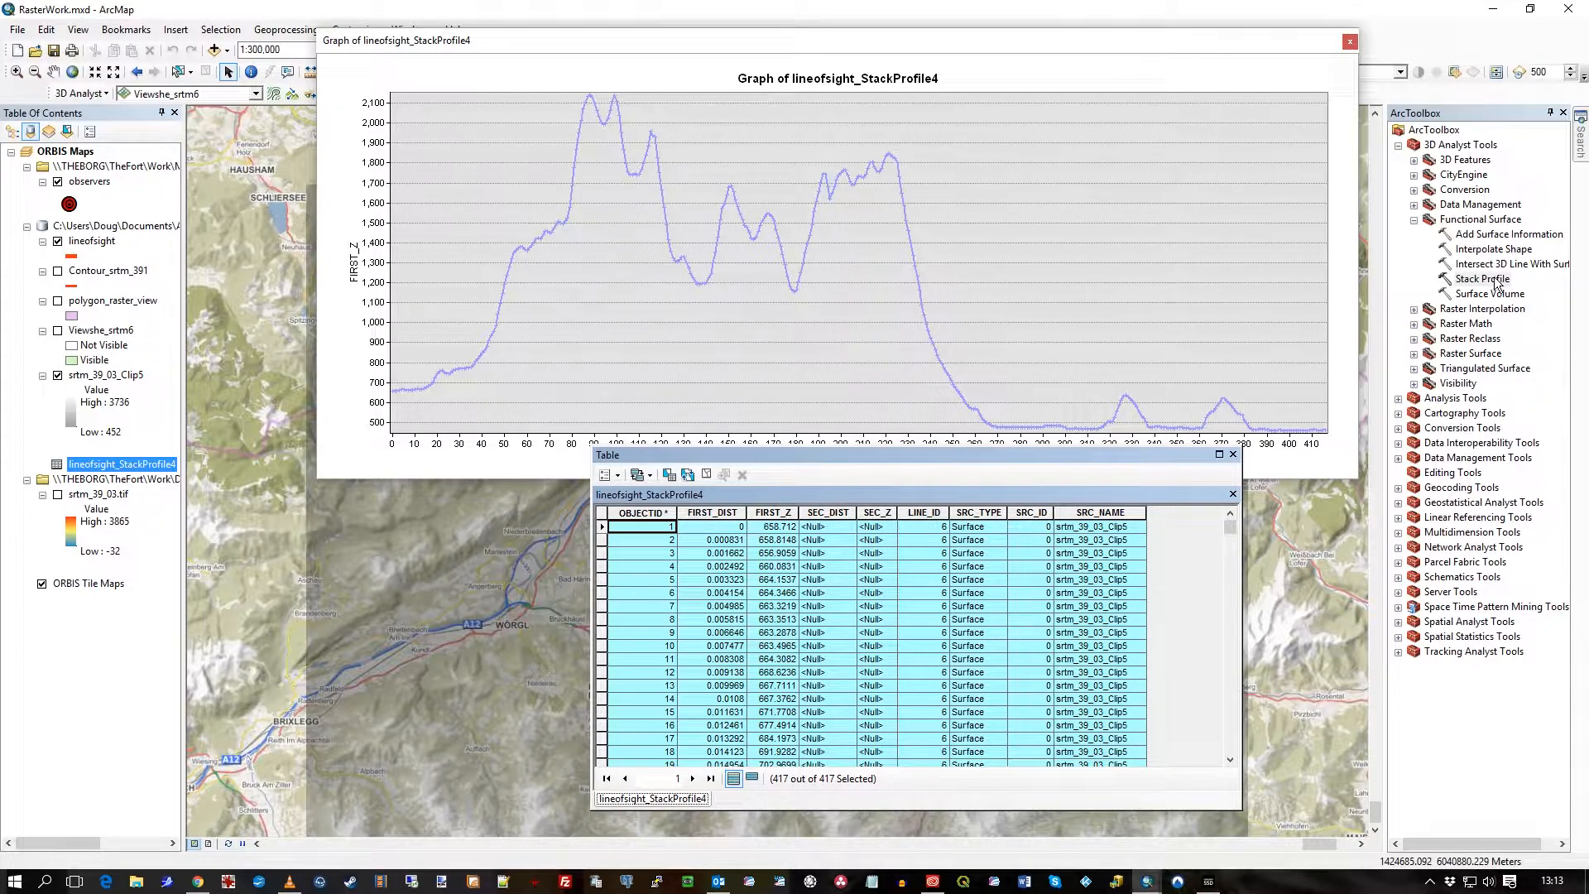
Step: Reopen the Stack Profile tool and set lineofsight as the Input Line Features
double_click(1484, 278)
left_click_drag(1035, 377, 1043, 345)
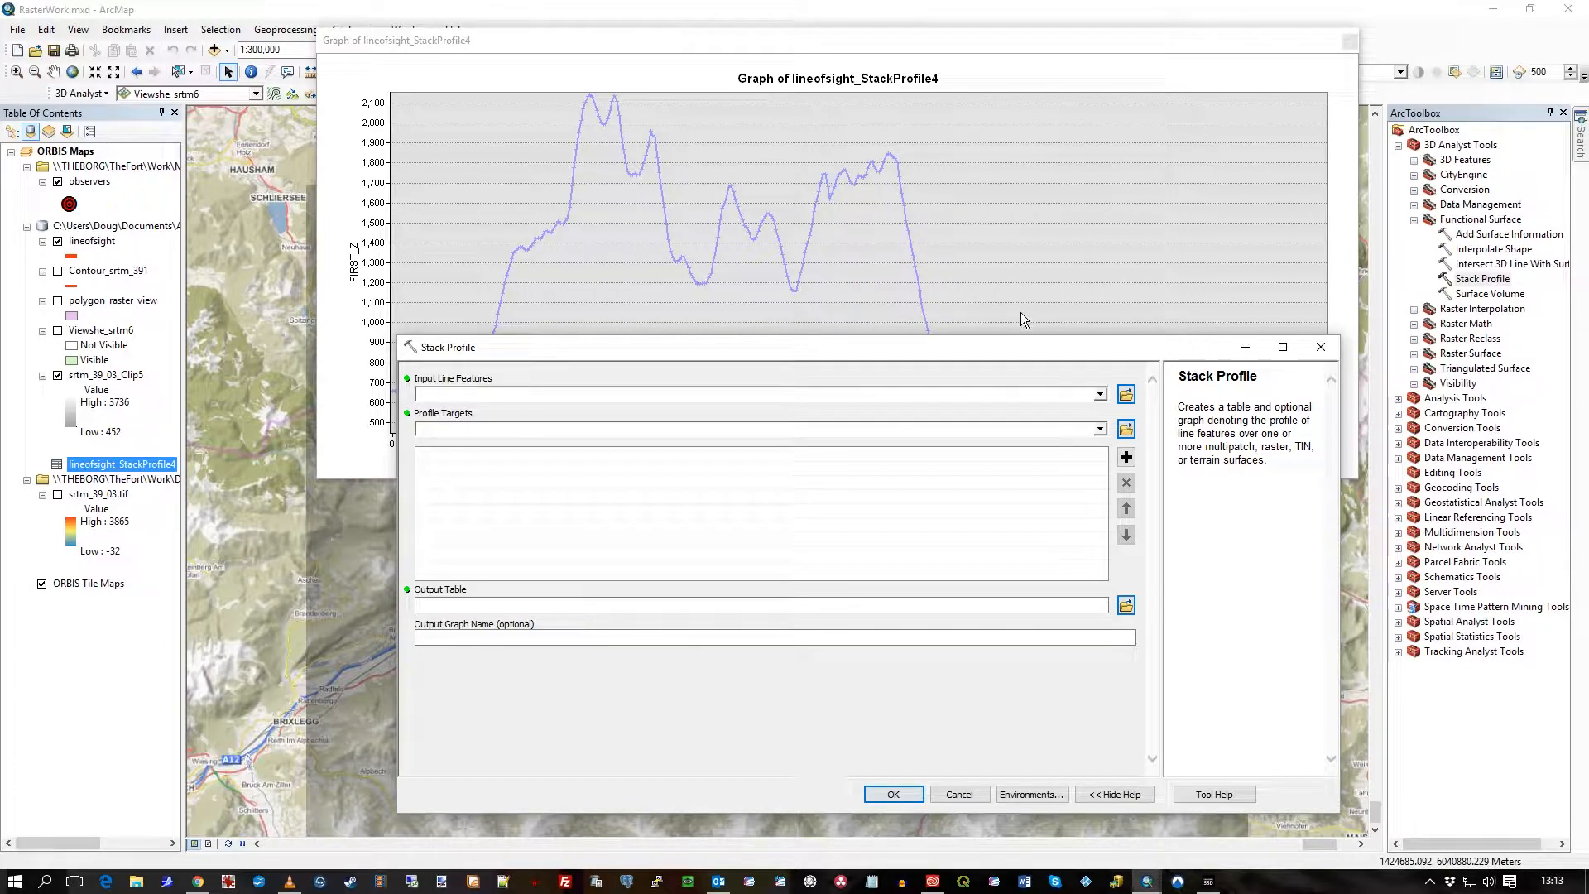
left_click(1100, 396)
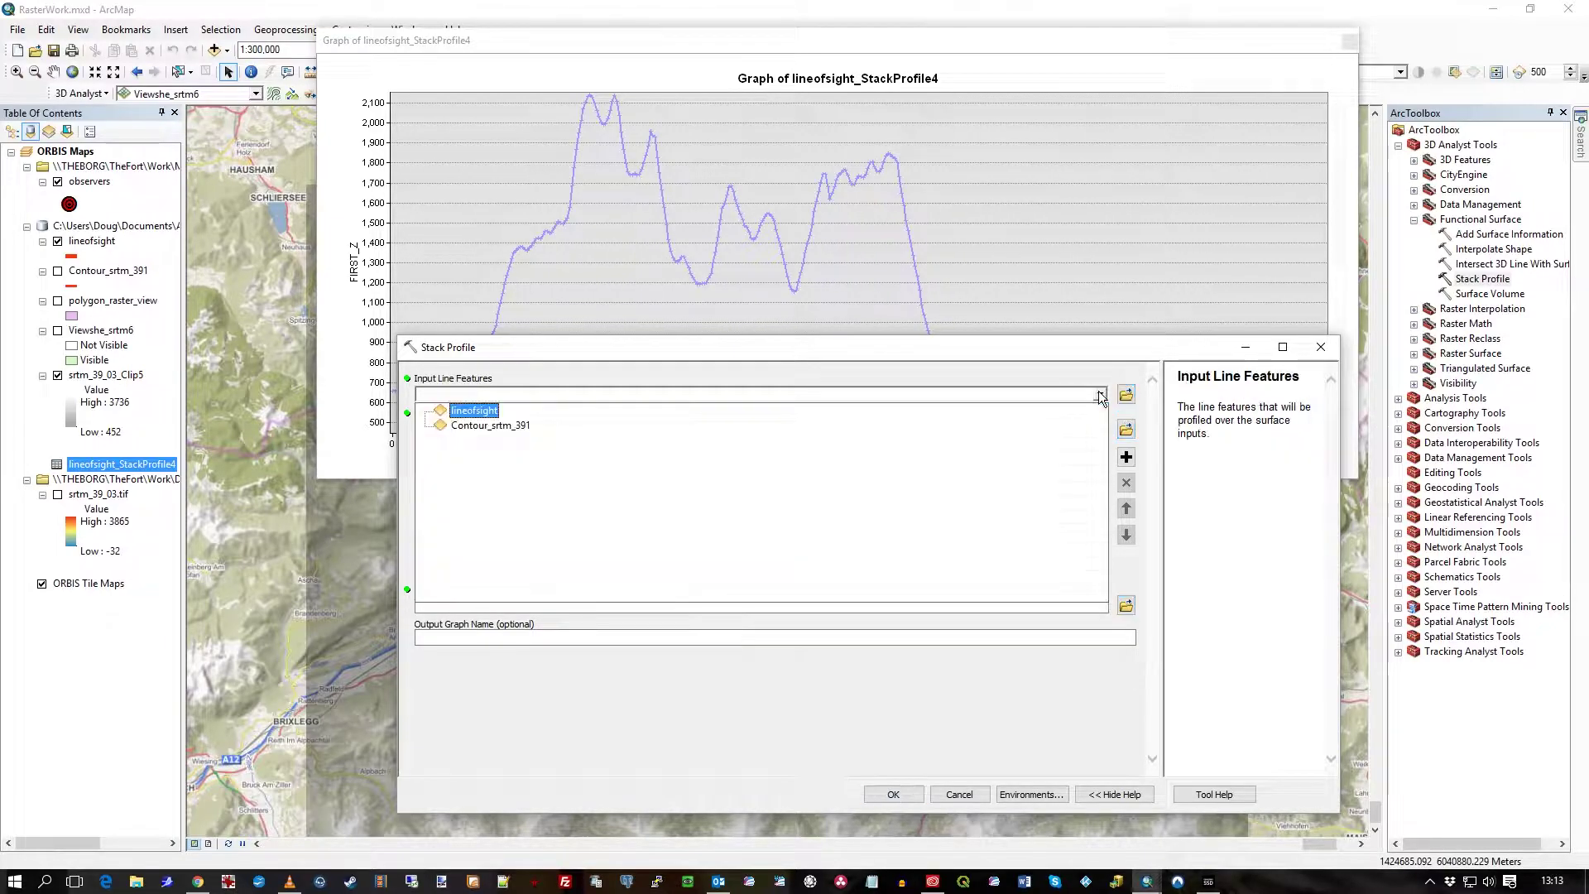
left_click(496, 410)
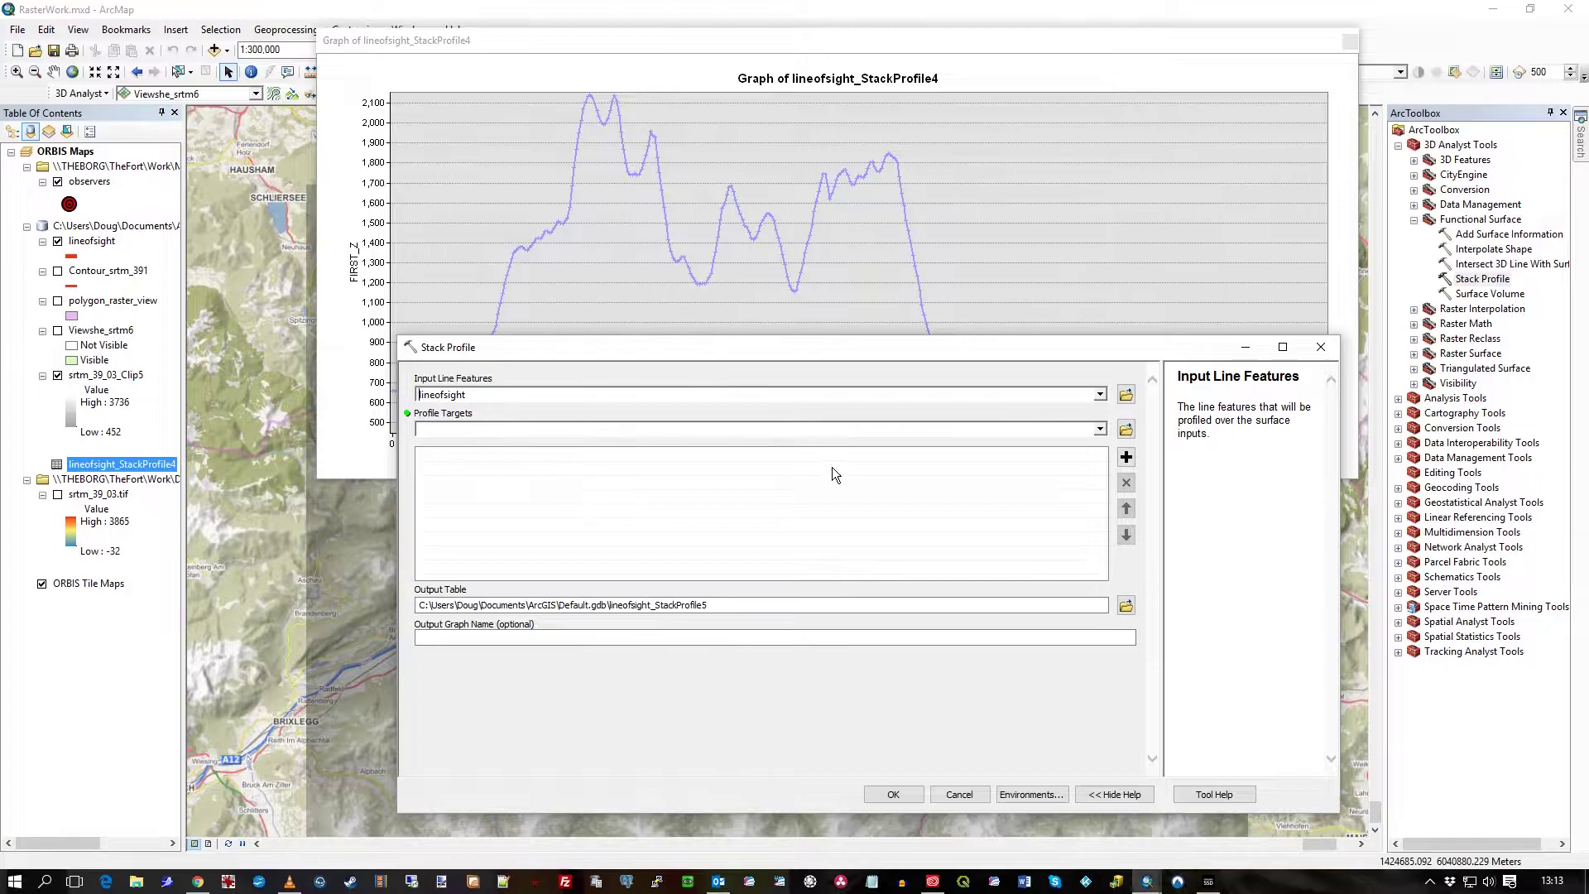
Step: Add srtm_39_03_Clip5 as the profile target and confirm output table lineofsight_StackProfile5
left_click(1100, 433)
left_click(485, 453)
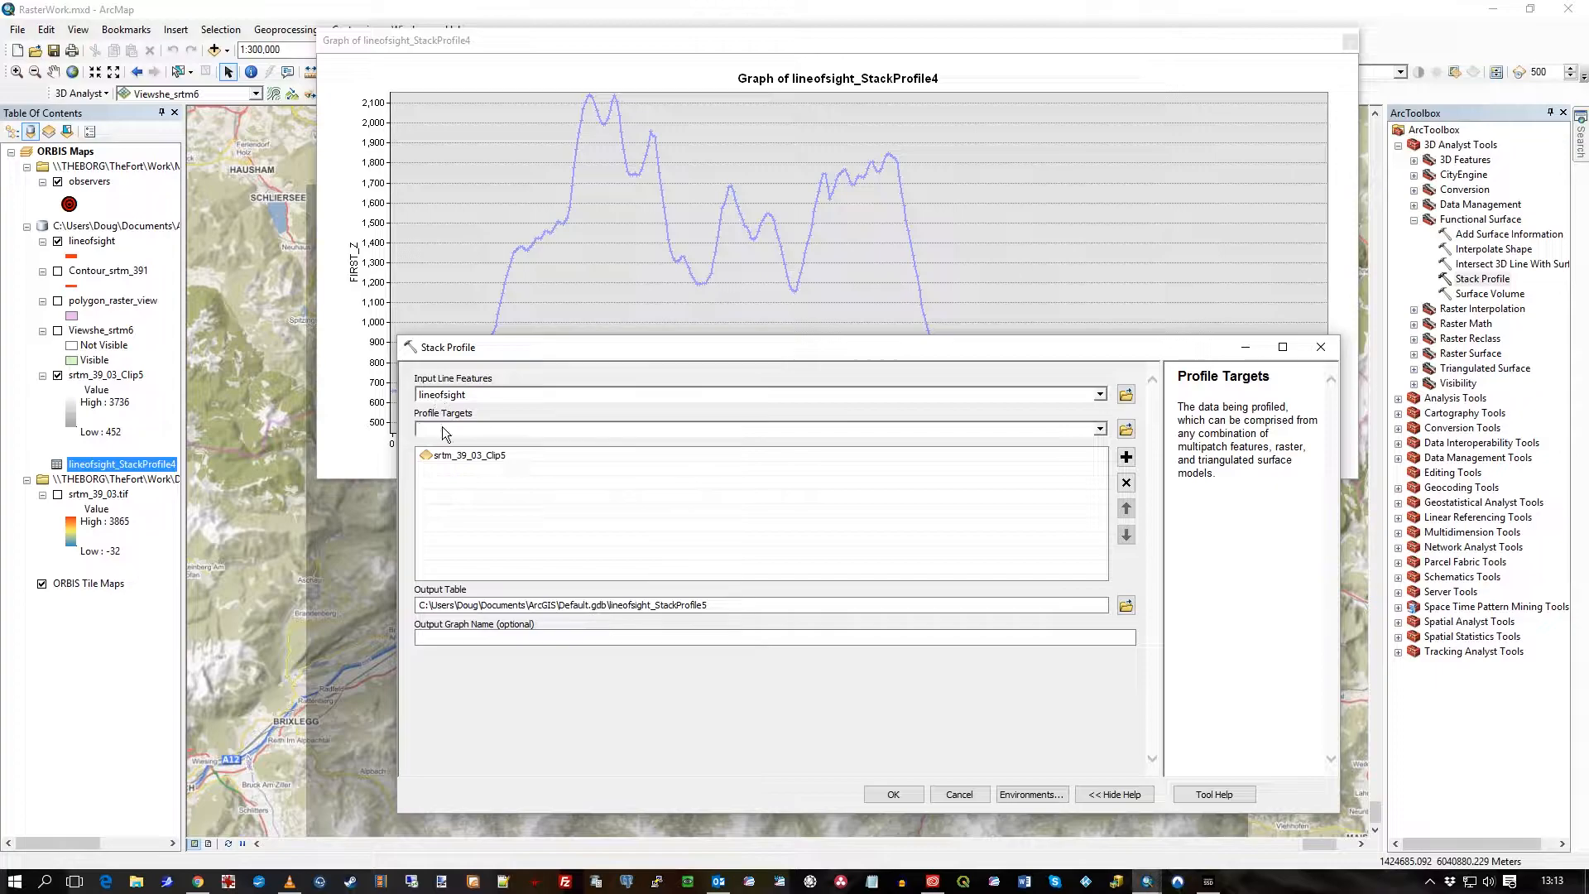
left_click(471, 456)
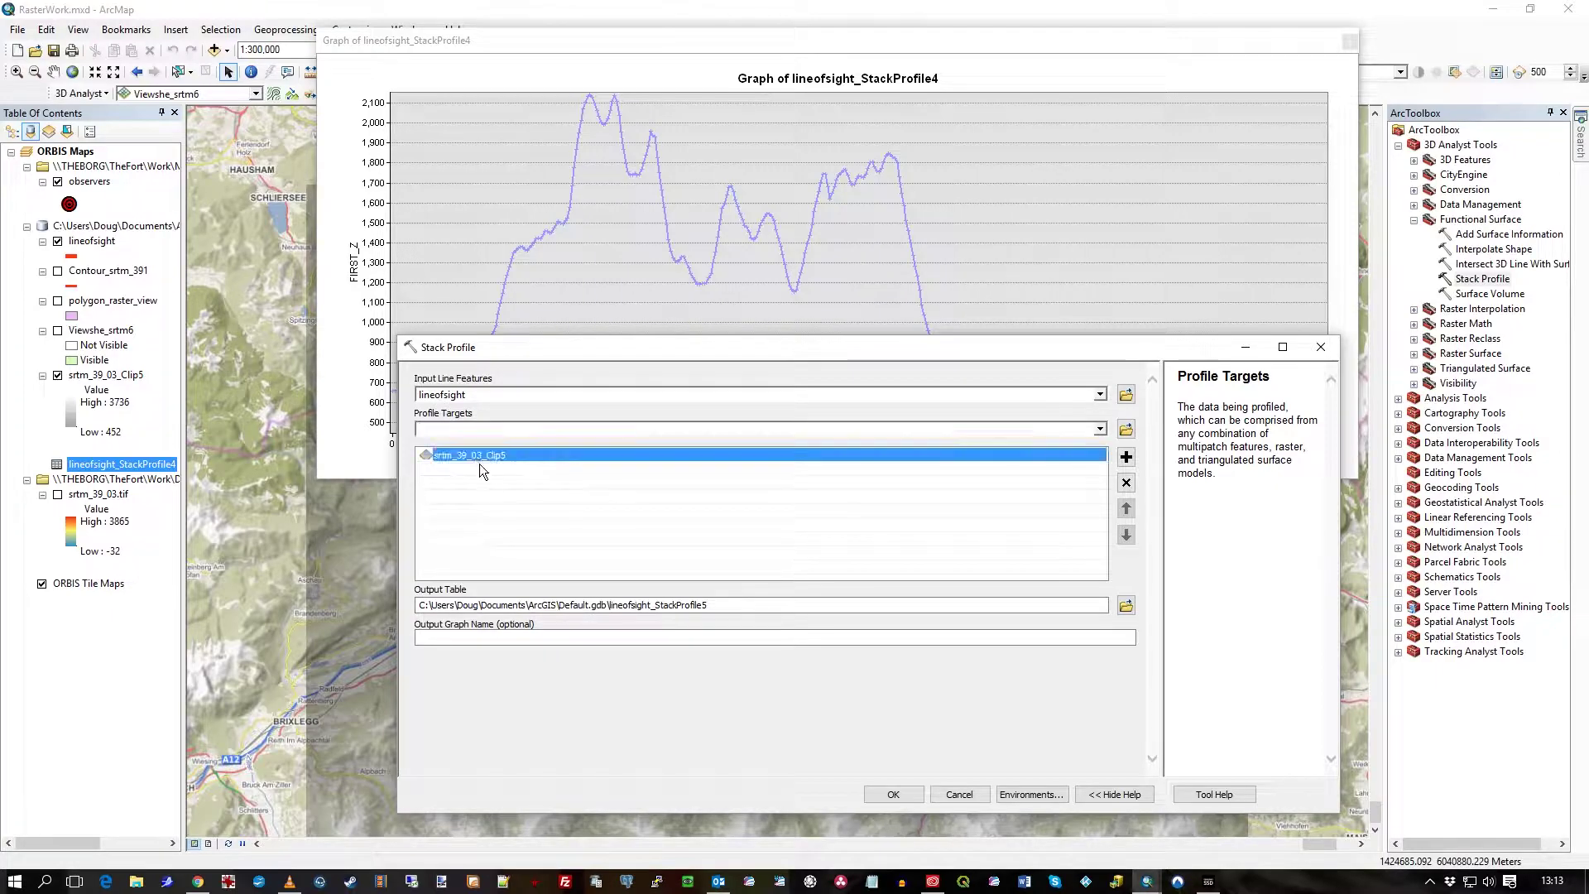
left_click(523, 640)
left_click(719, 609)
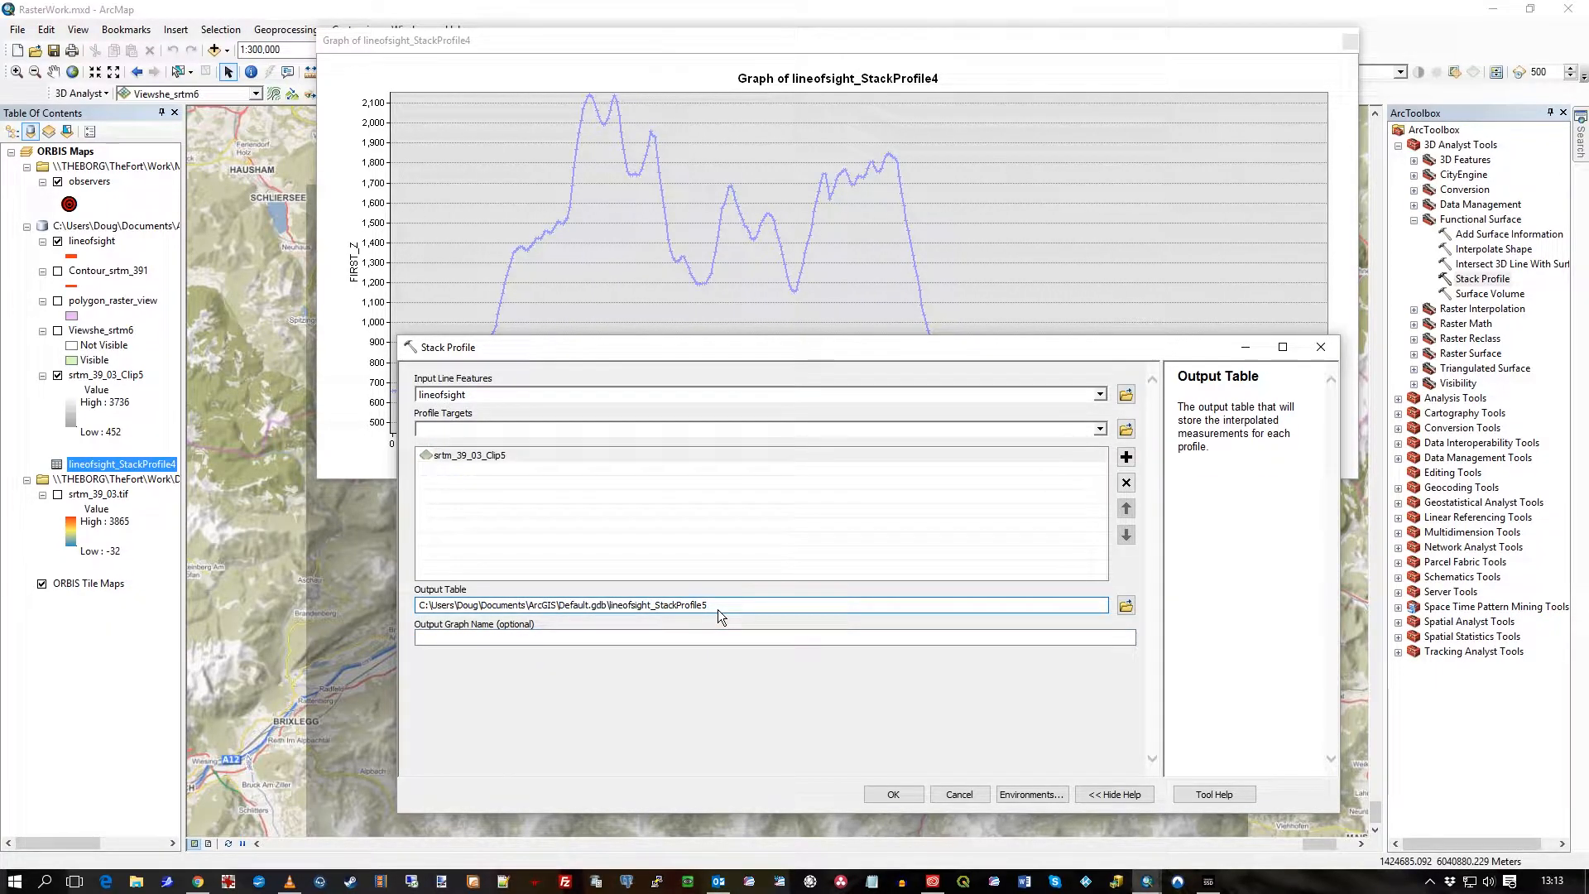